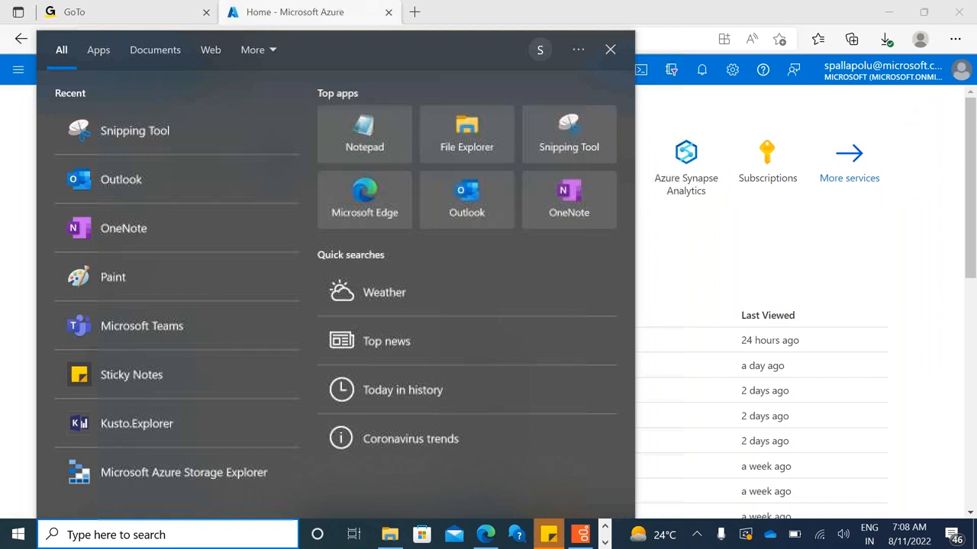
Open Paint and draw two tall rectangles, one near each side of the canvas
text(pai)
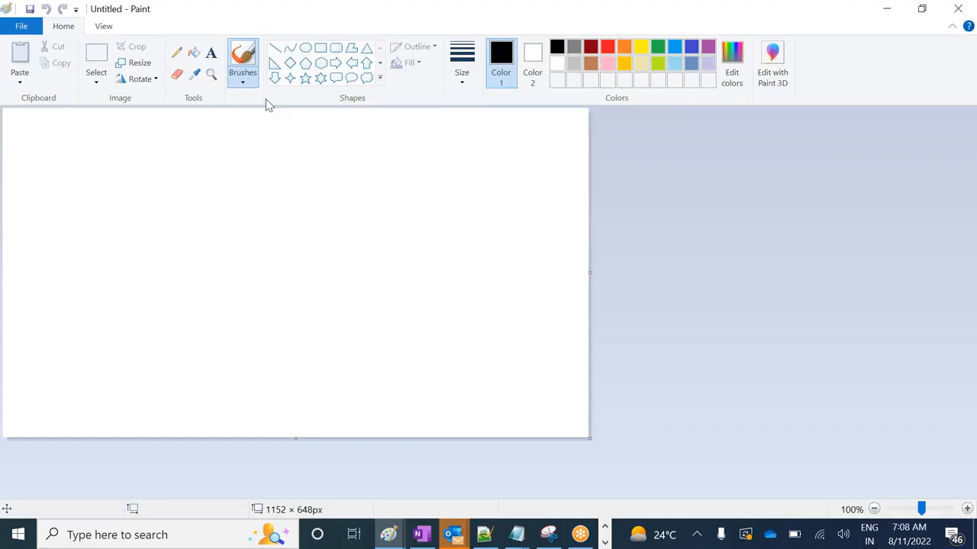
click(321, 47)
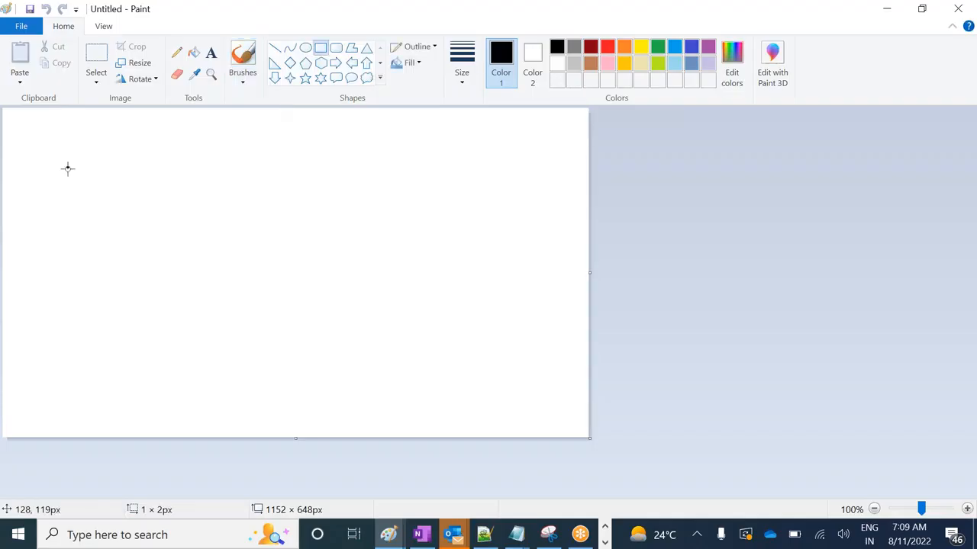
drag(67, 169, 181, 395)
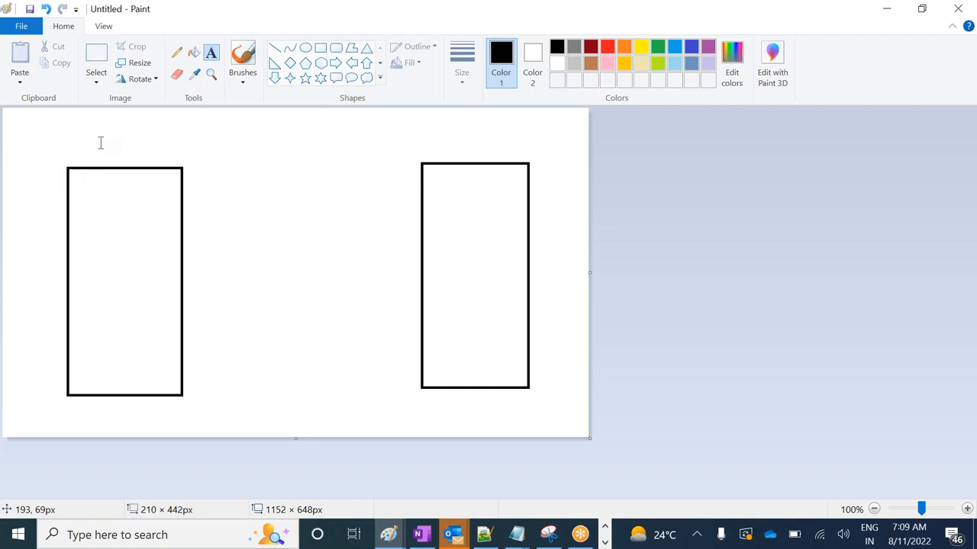
Label the two rectangles with the text "Blob Storage" and "Azure Datalake Gen2" above them
text(age)
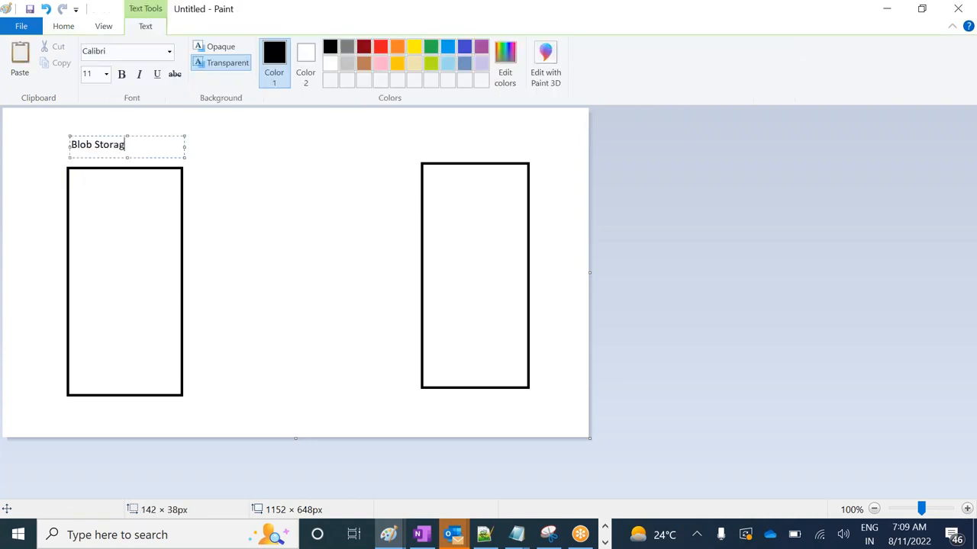
drag(428, 136, 544, 167)
text(Azur)
text(e Datalake Gen2)
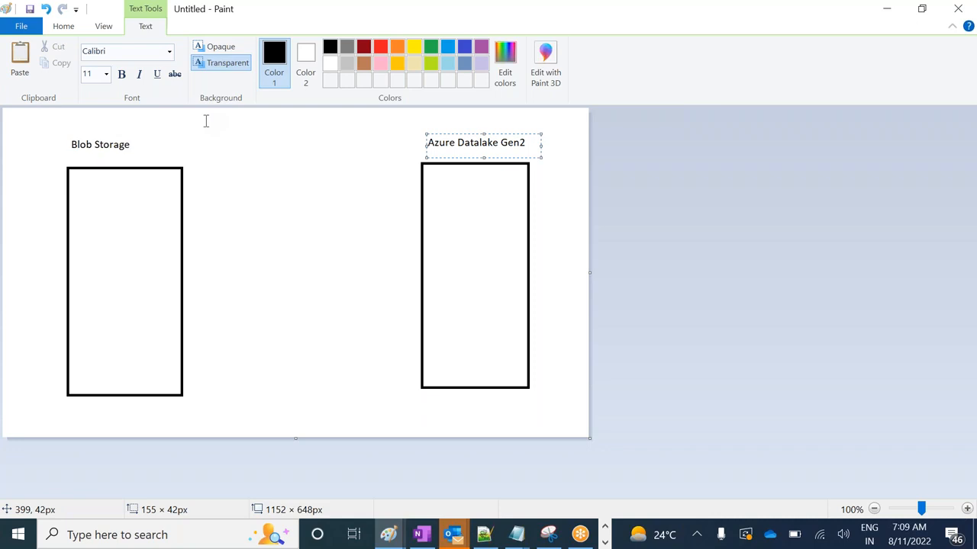
Add the text "Zip file" with an opaque background inside the Blob Storage rectangle
click(201, 50)
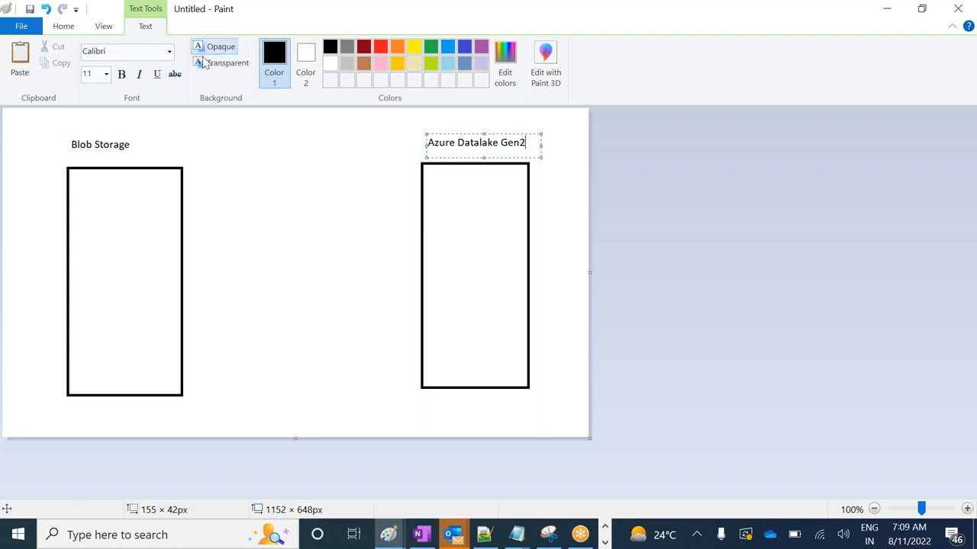
click(85, 238)
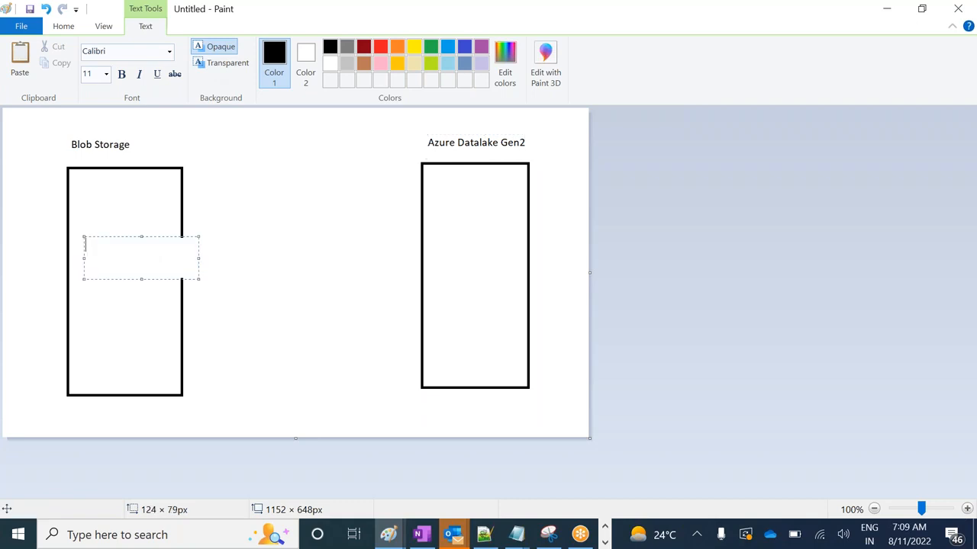
text(Zip file)
click(92, 267)
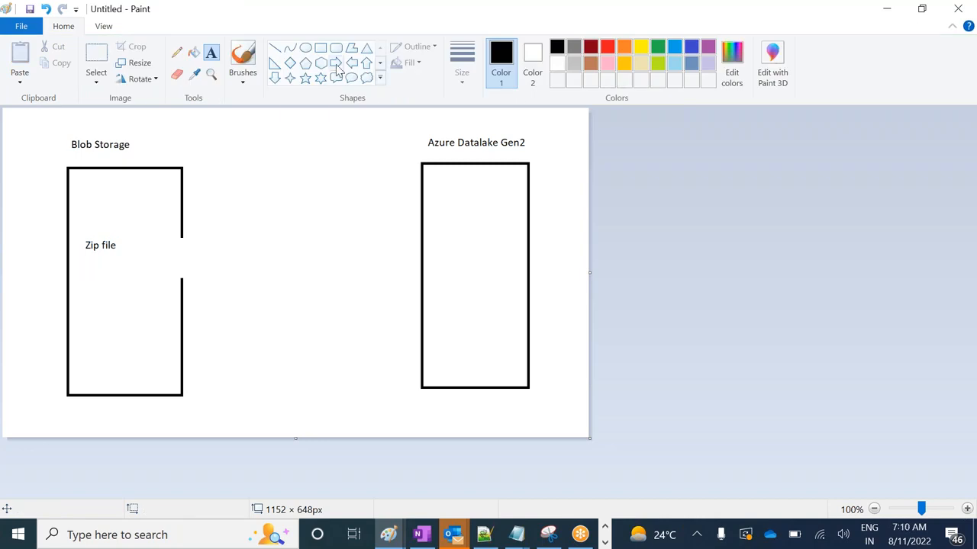
Draw a right arrow from the Blob Storage rectangle to the Azure Datalake Gen2 rectangle and frame the diagram with a rectangle about 1012 × 573 px
click(336, 62)
drag(183, 252, 424, 266)
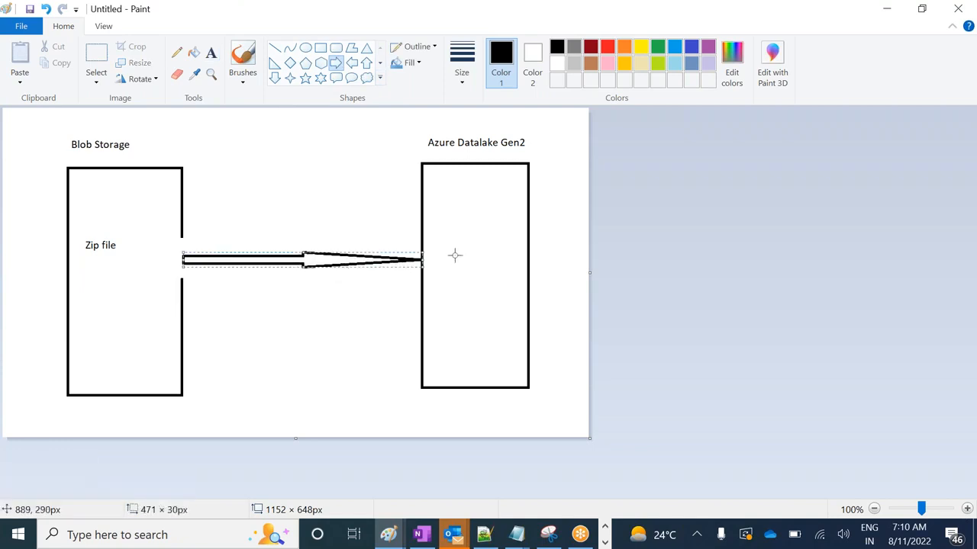
click(322, 49)
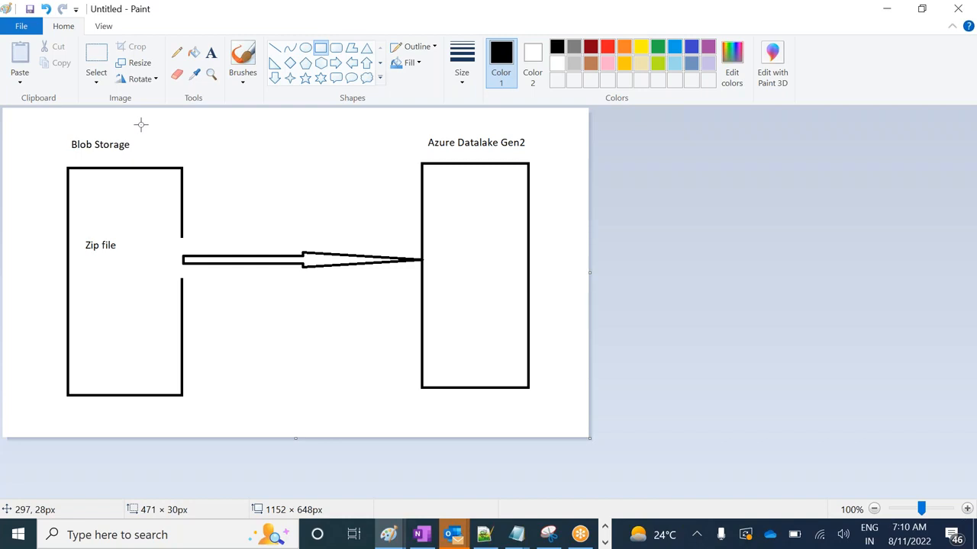
drag(46, 128, 561, 419)
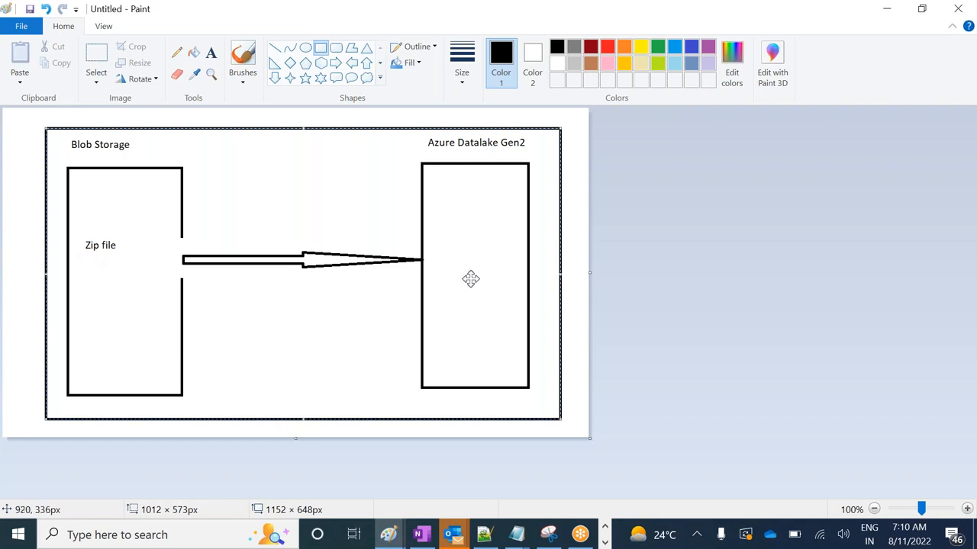
Draw a right triangle about 99 × 108 px above the arrow and label it "ADF" inside
click(274, 63)
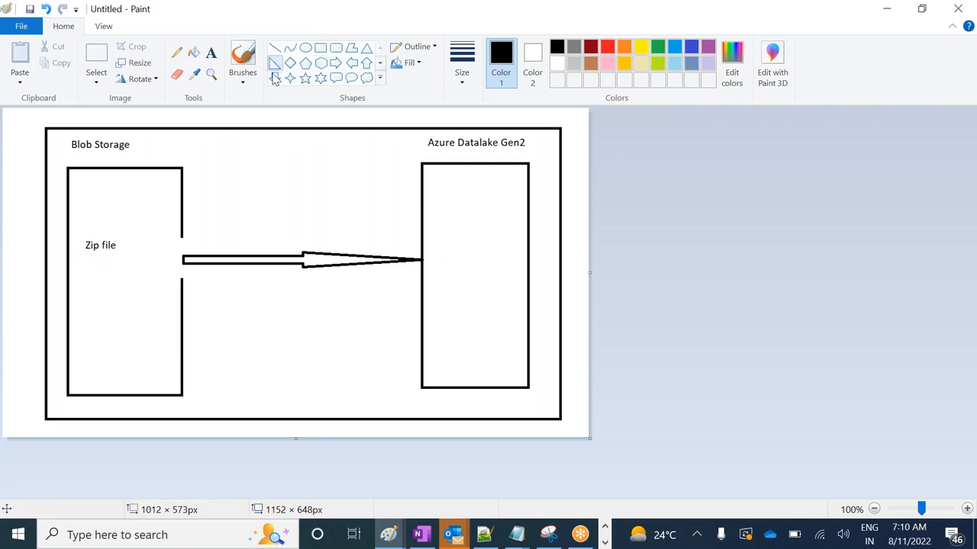
drag(247, 180, 297, 235)
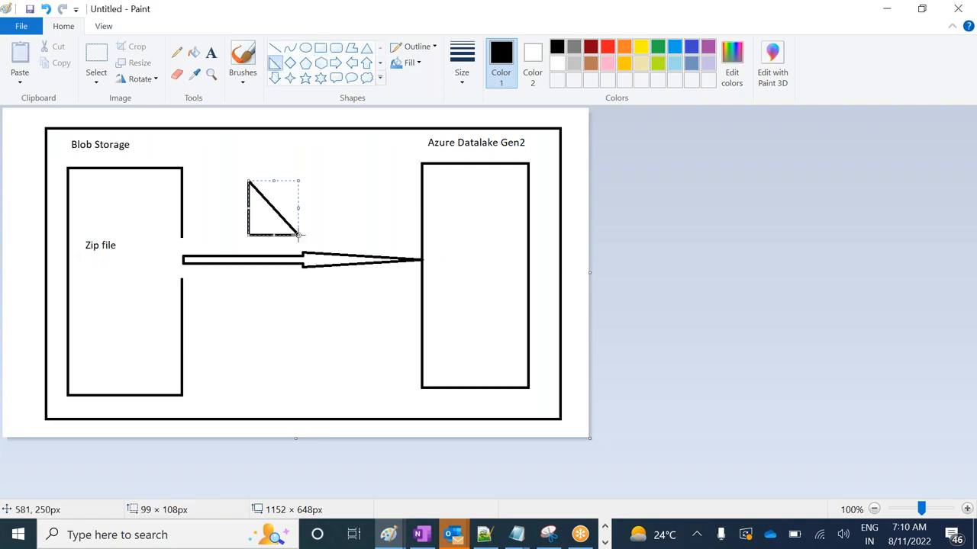
click(212, 52)
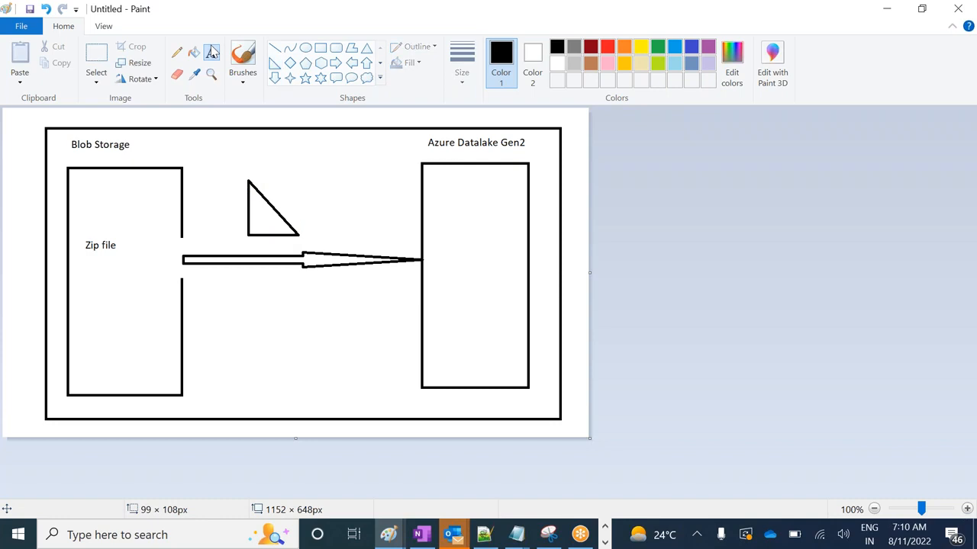
drag(255, 218, 291, 226)
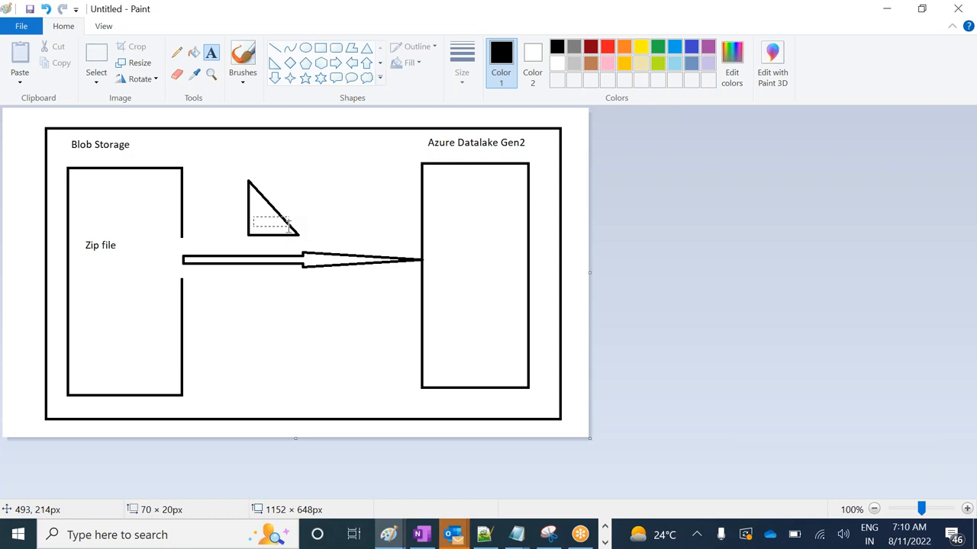
drag(289, 225, 291, 231)
text(ADF)
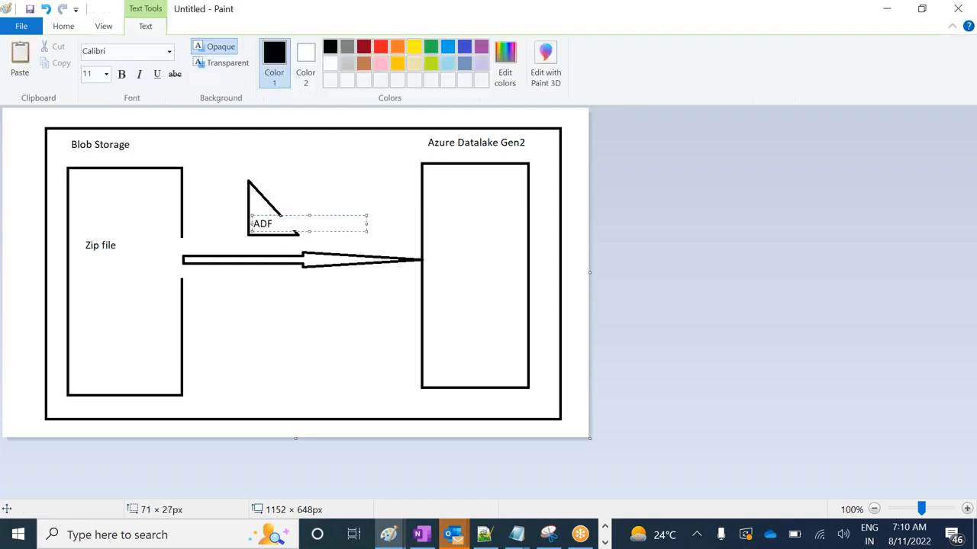
click(313, 196)
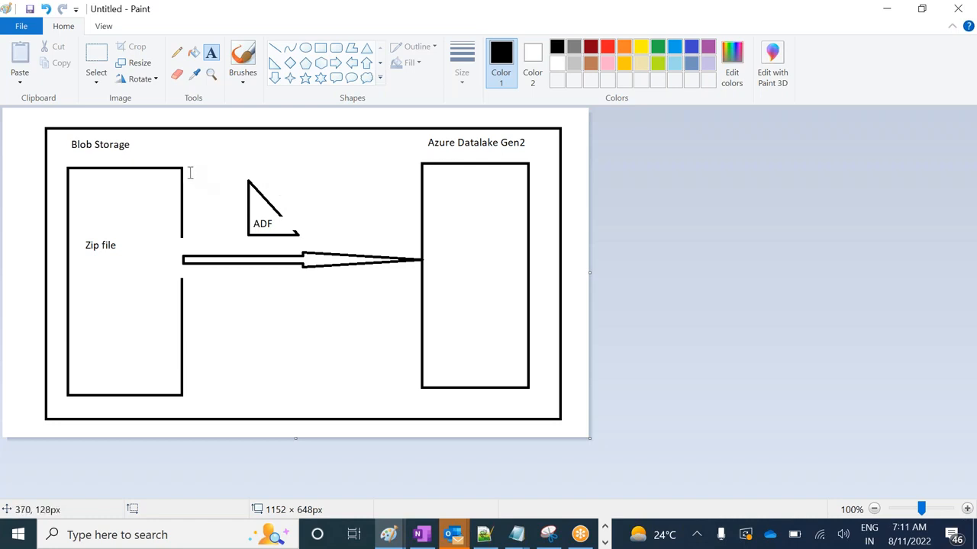
Add the text "1. Linked Service" between the Blob Storage rectangle and the top of the ADF triangle
drag(189, 174, 246, 198)
text(1. Linked Service)
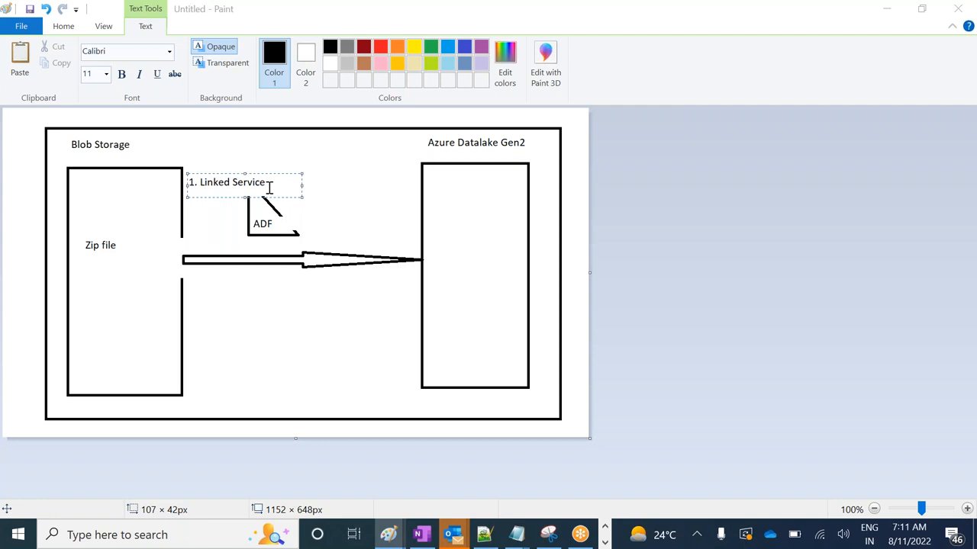
Switch to the Azure portal, open the TestAzureDatafactory003 data factory in its studio and start a new linked service
key(alt+Tab)
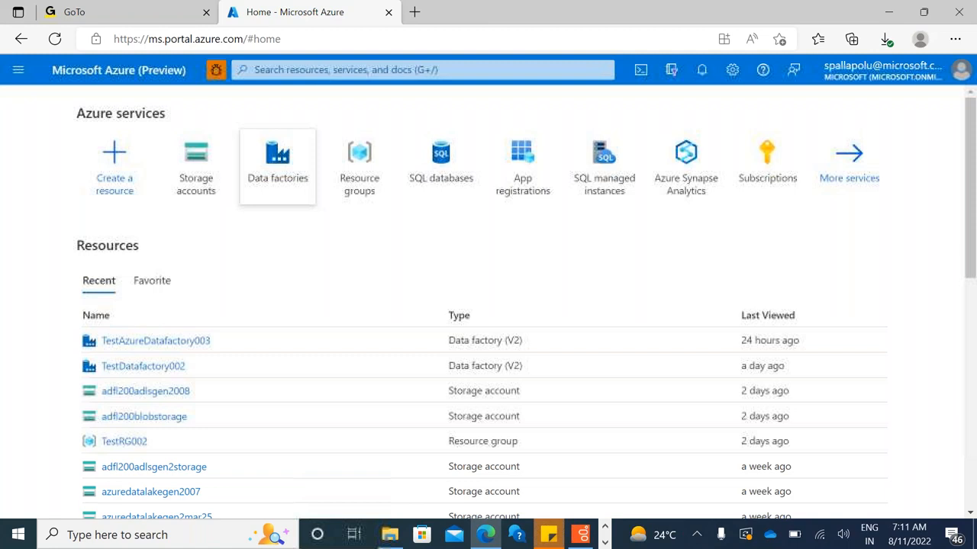
click(156, 341)
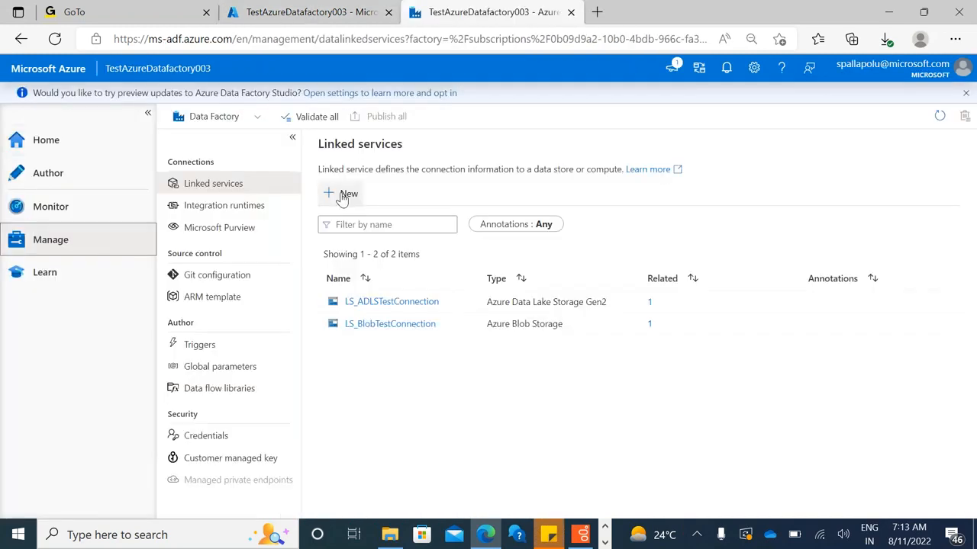
click(338, 193)
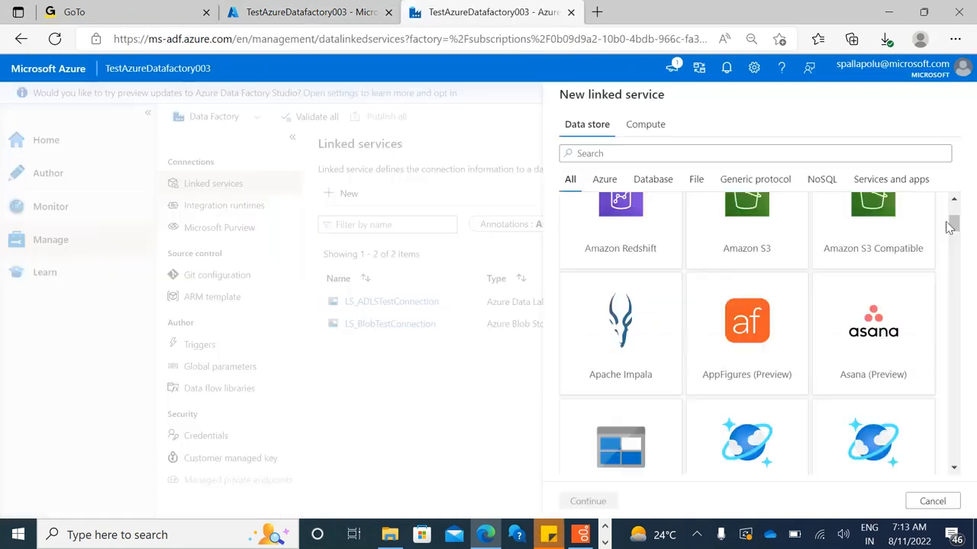
click(603, 542)
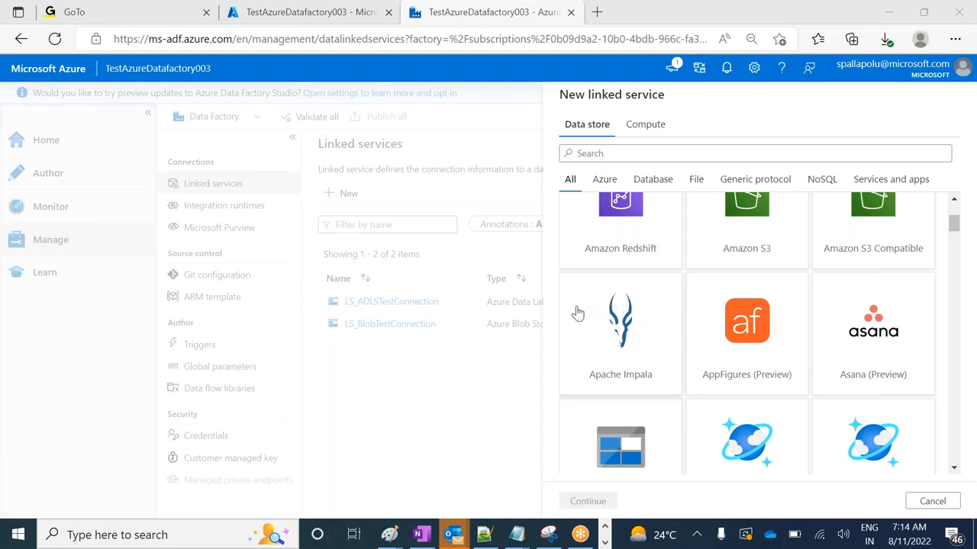
drag(959, 223, 957, 204)
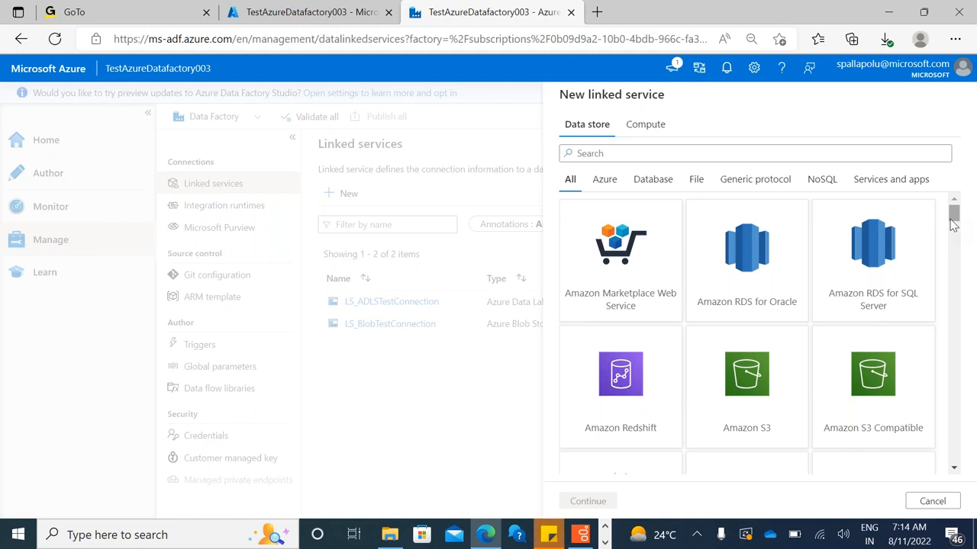
click(603, 542)
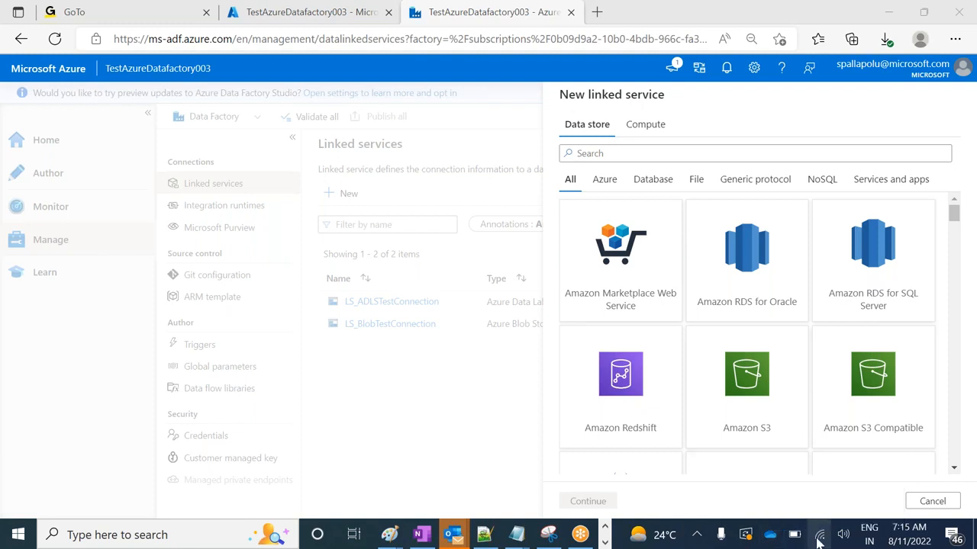
click(484, 441)
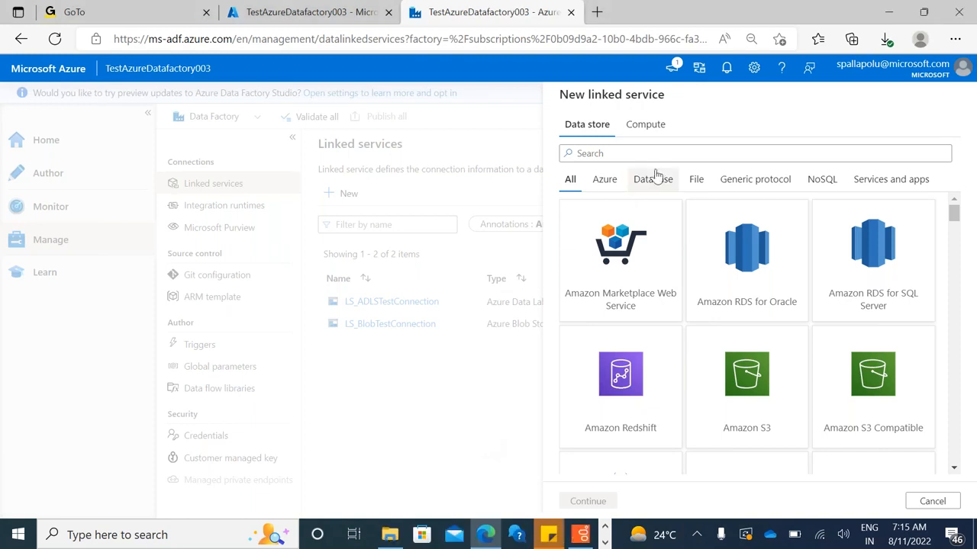
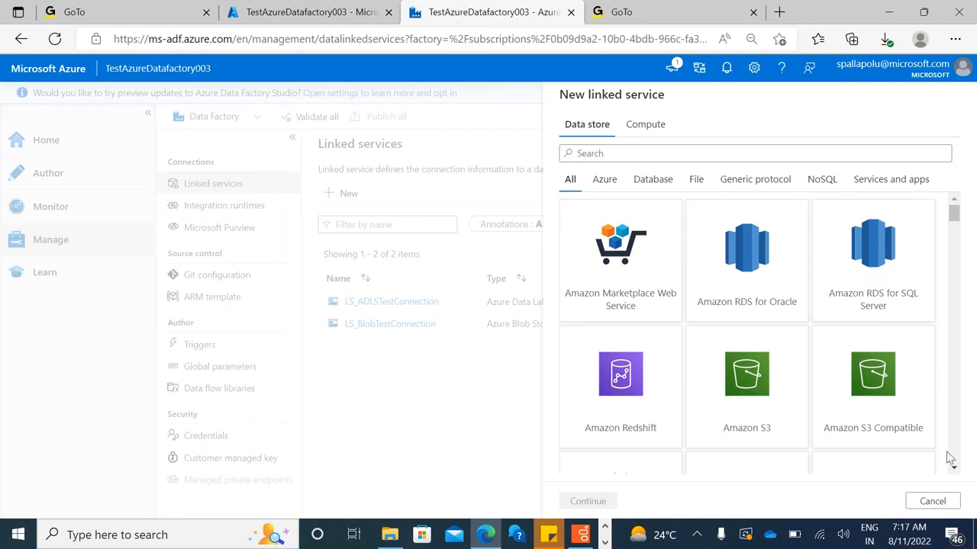
Restart the new linked service form and examine the available data store and compute connector types
click(932, 502)
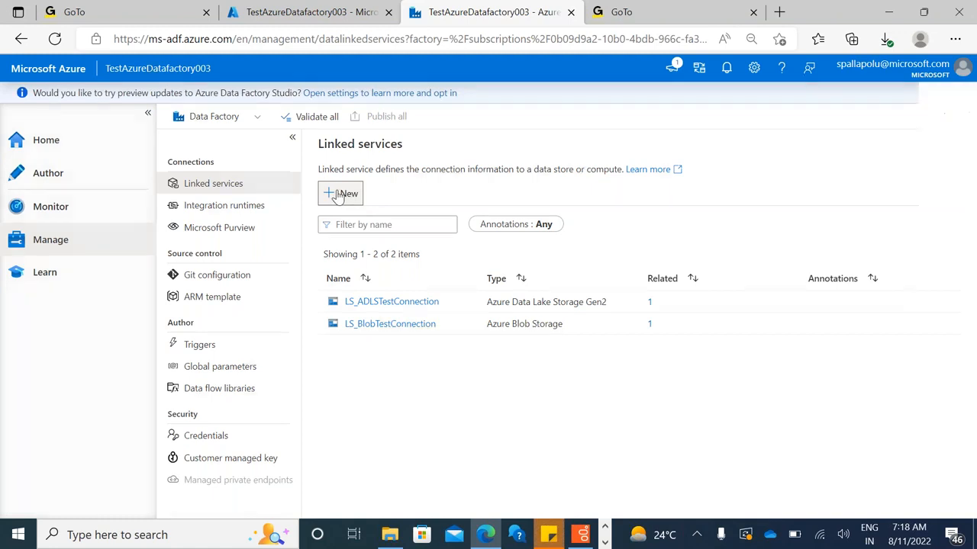
click(339, 195)
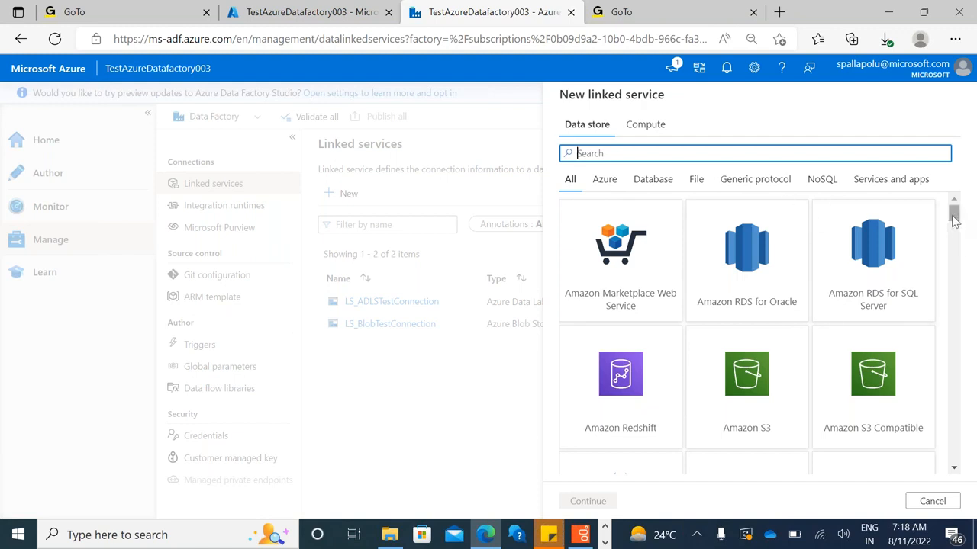
drag(953, 219, 954, 297)
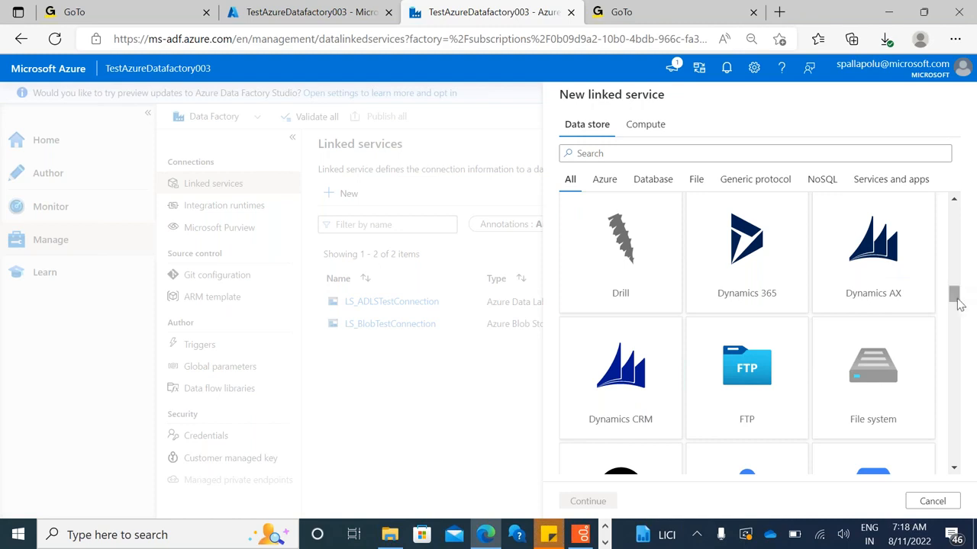
drag(954, 303, 921, 208)
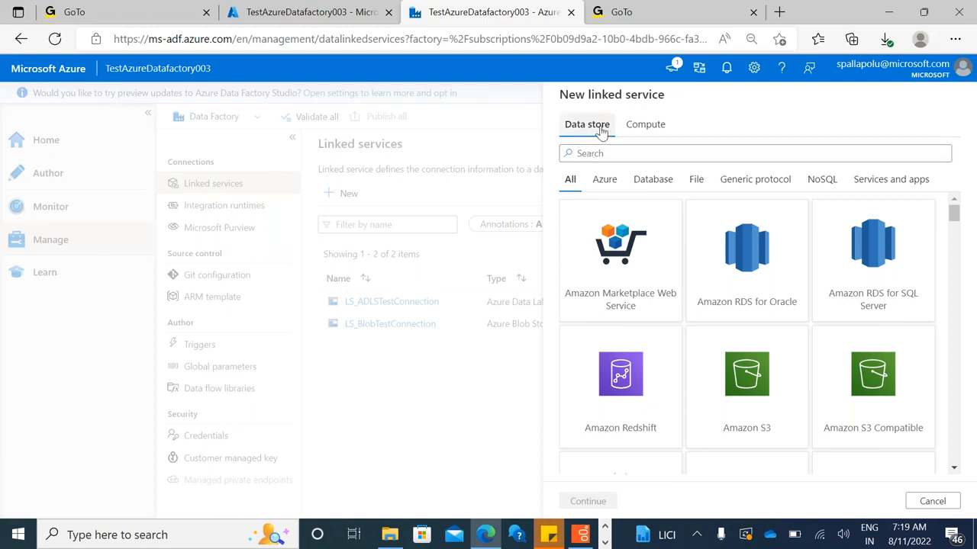
click(658, 130)
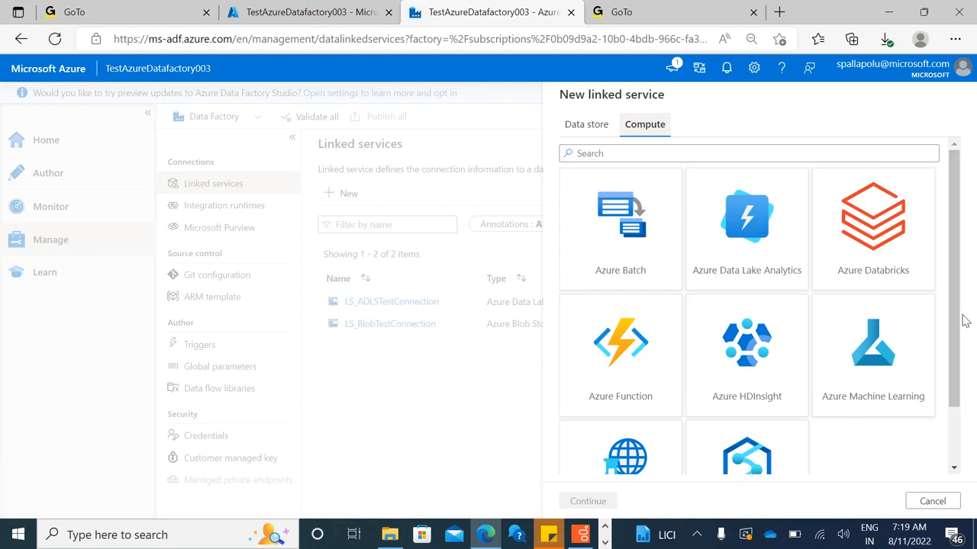
drag(959, 284, 938, 205)
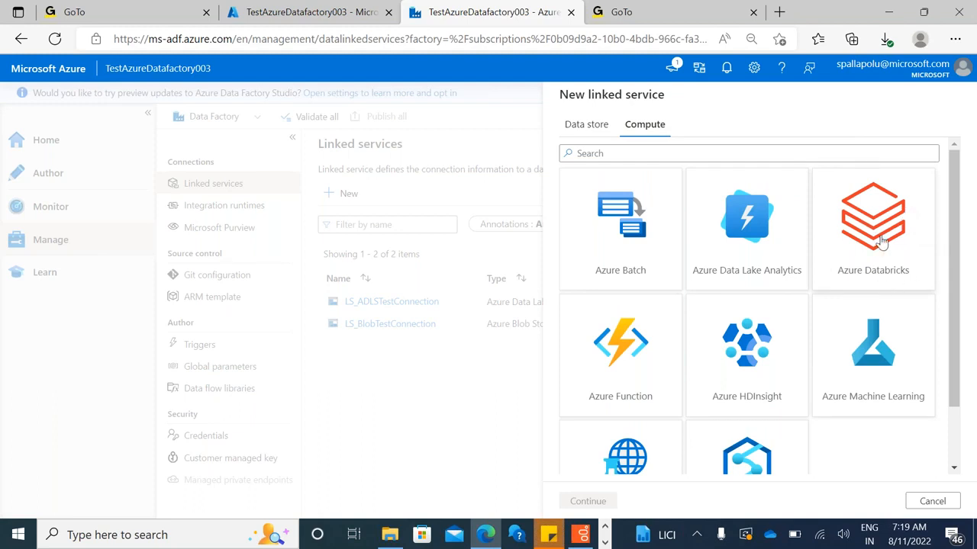
drag(954, 251, 957, 229)
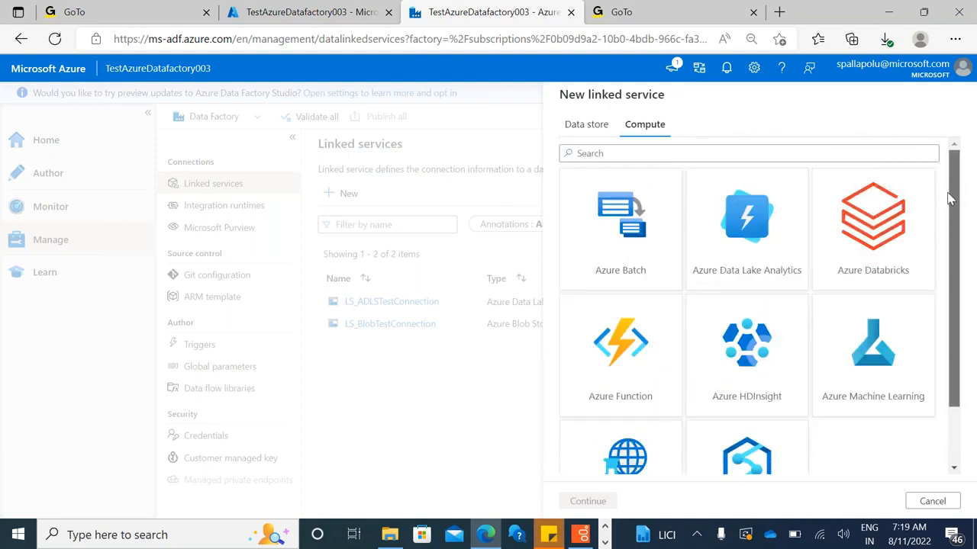
Examine the Azure, Database, File and Generic protocol categories of data stores, and close the new linked service form
click(586, 123)
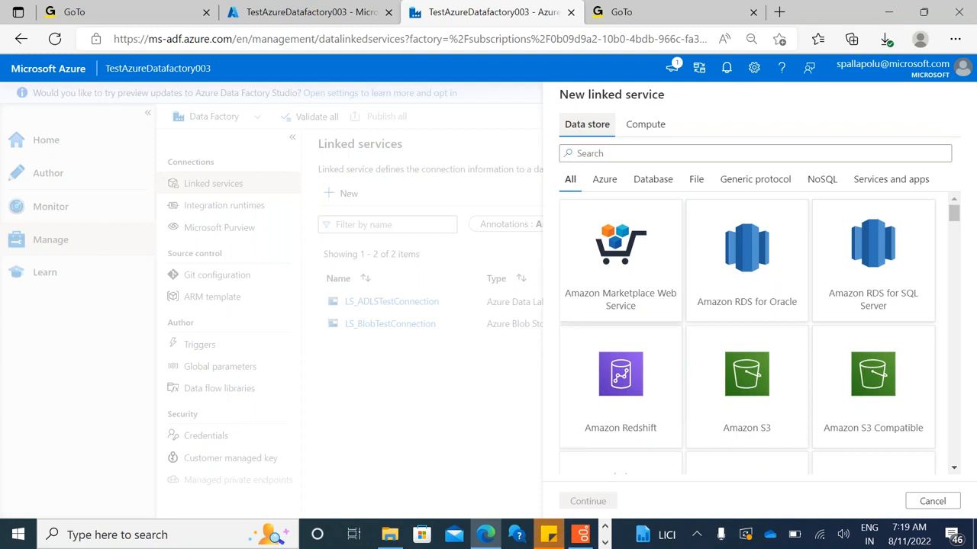
click(603, 181)
click(660, 184)
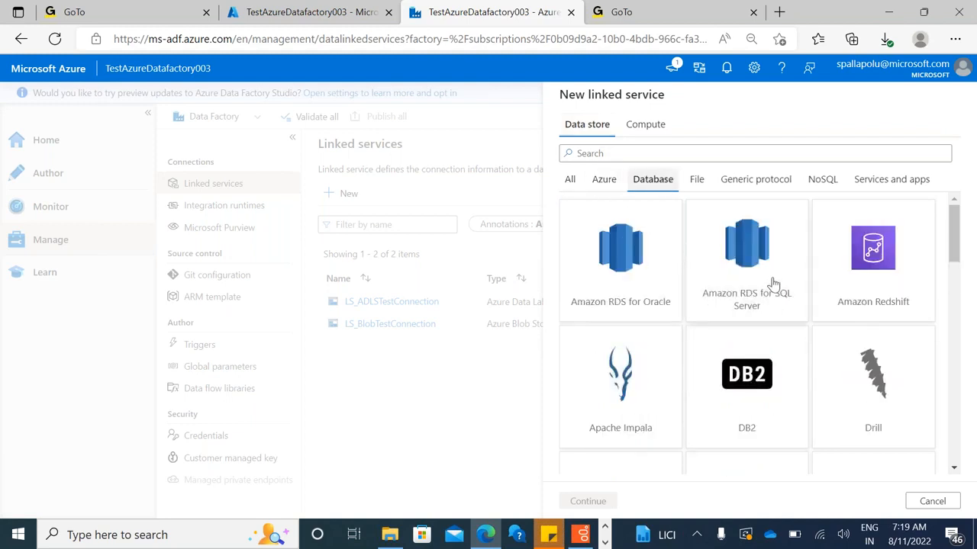
click(697, 183)
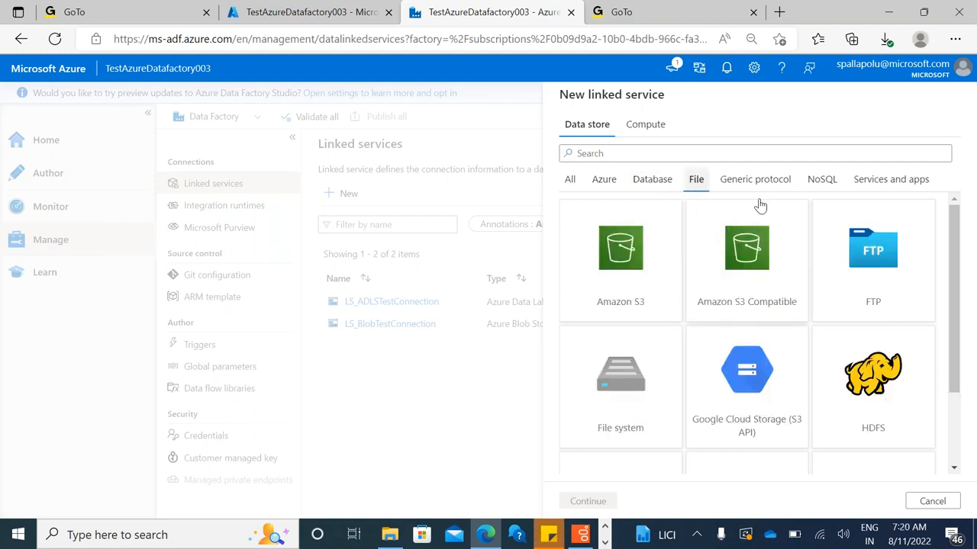
click(769, 180)
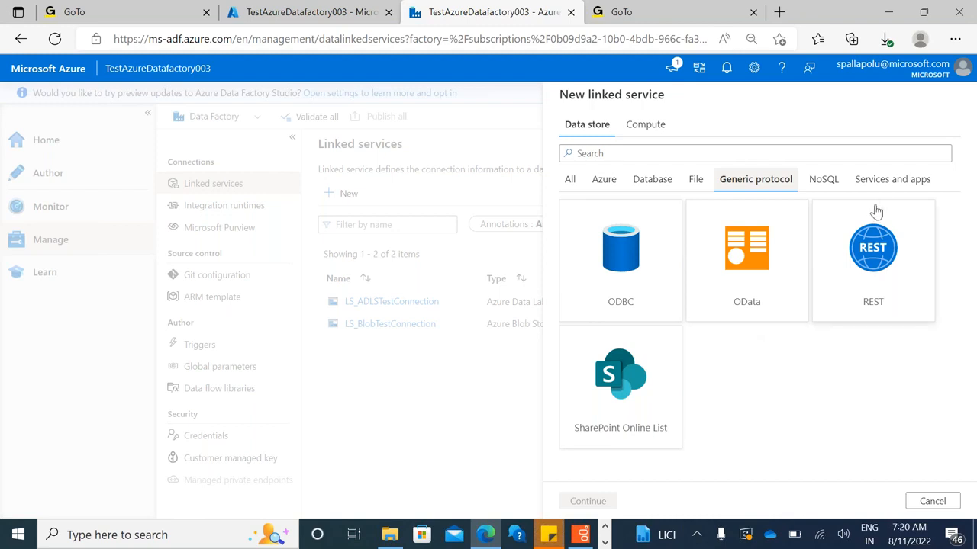
click(935, 502)
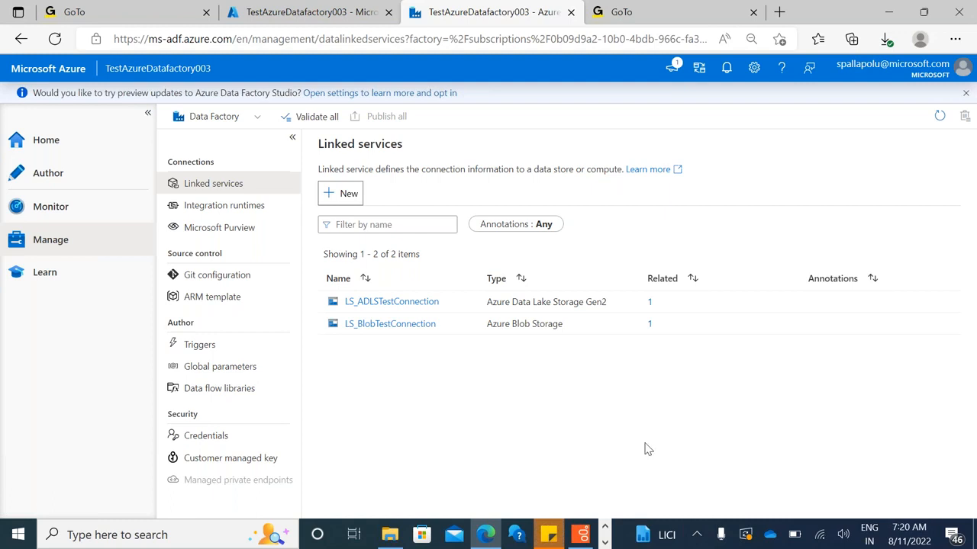
Start a new linked service, search the data stores for "Blob" and continue with Azure Blob Storage
click(341, 195)
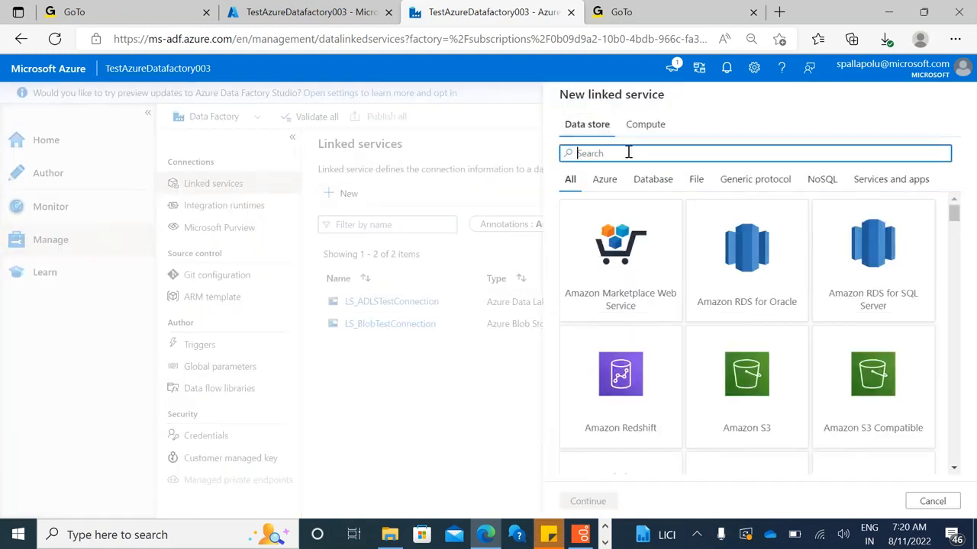
text(Blob)
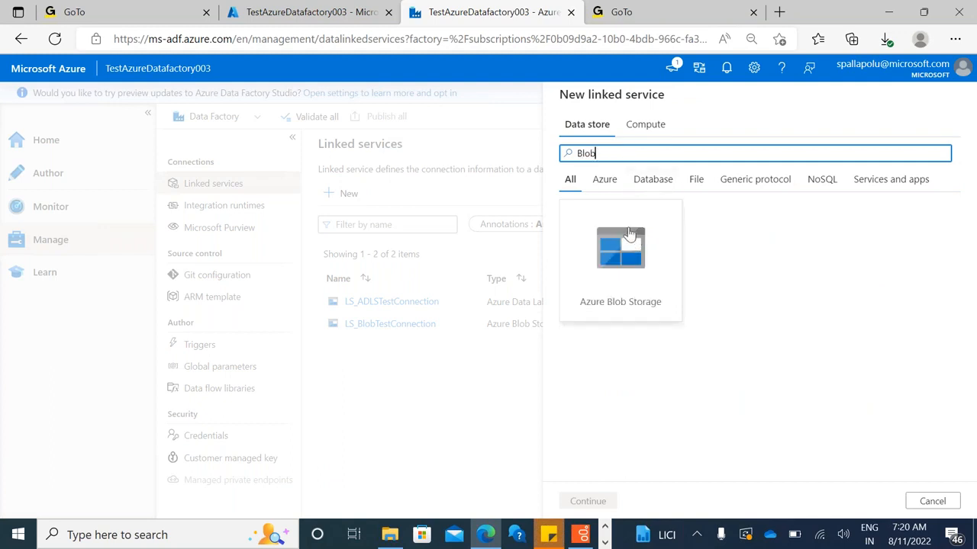
click(605, 542)
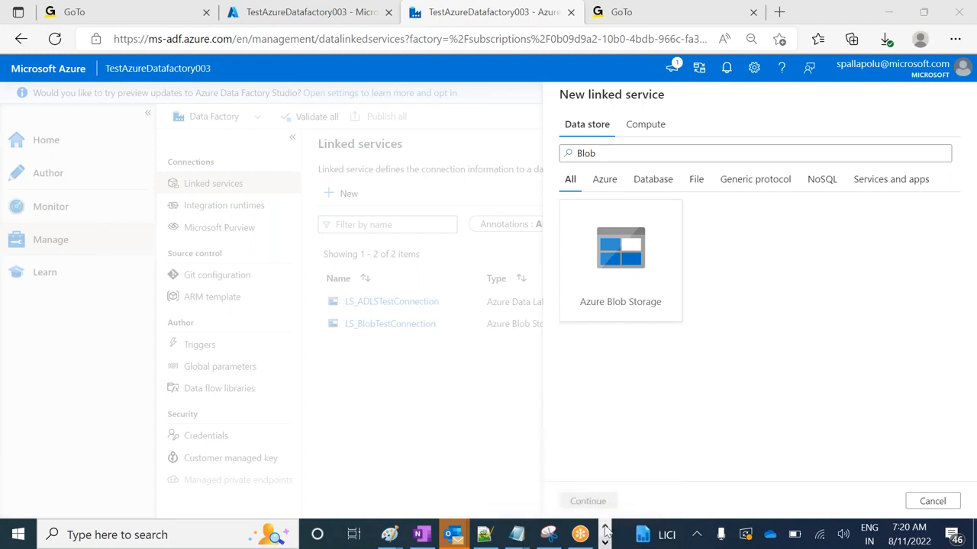
click(604, 527)
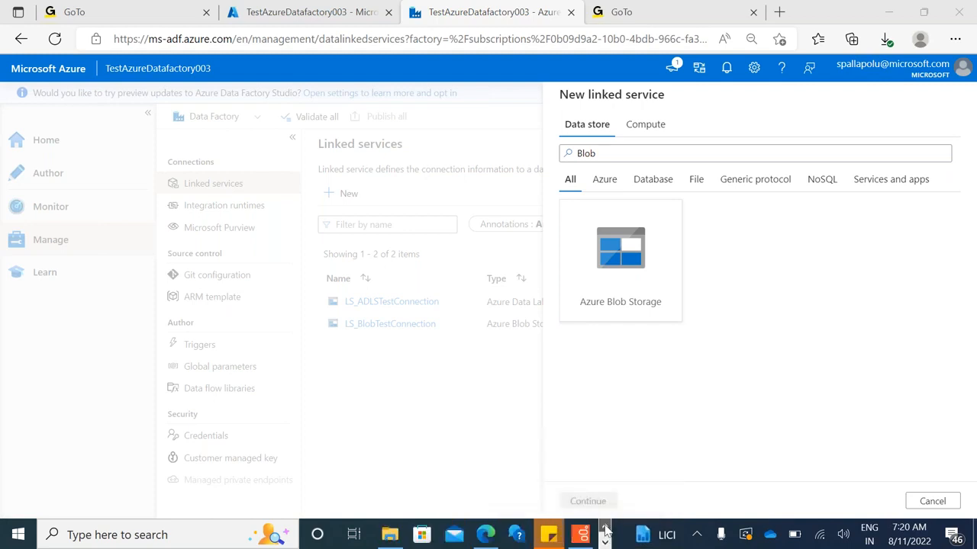
click(628, 290)
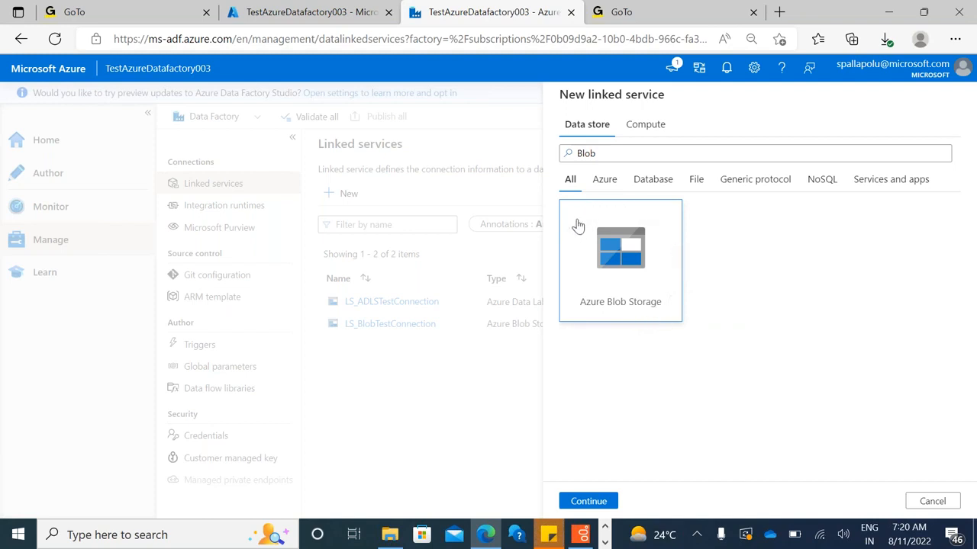
click(588, 502)
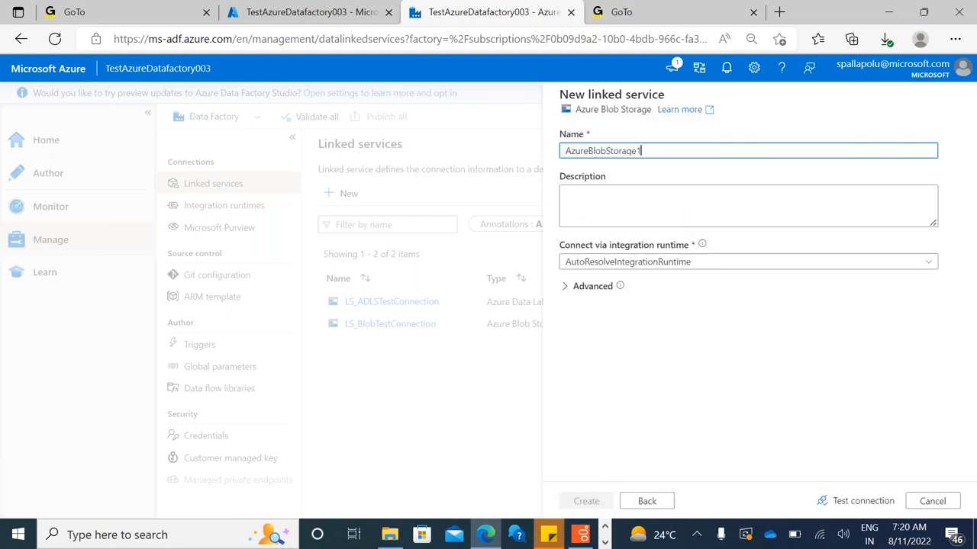
Name the new Azure Blob Storage linked service LS_BlobConnection
click(589, 150)
double_click(589, 150)
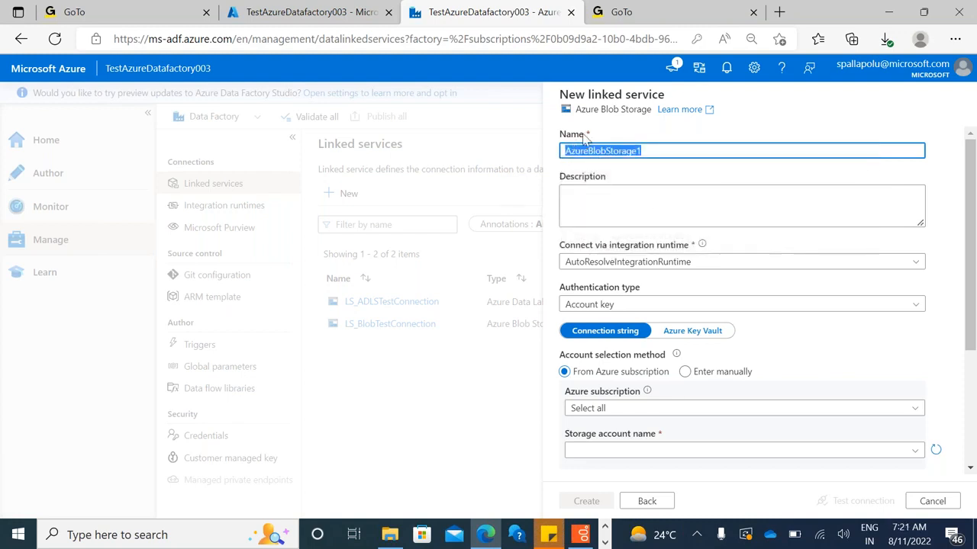
click(646, 155)
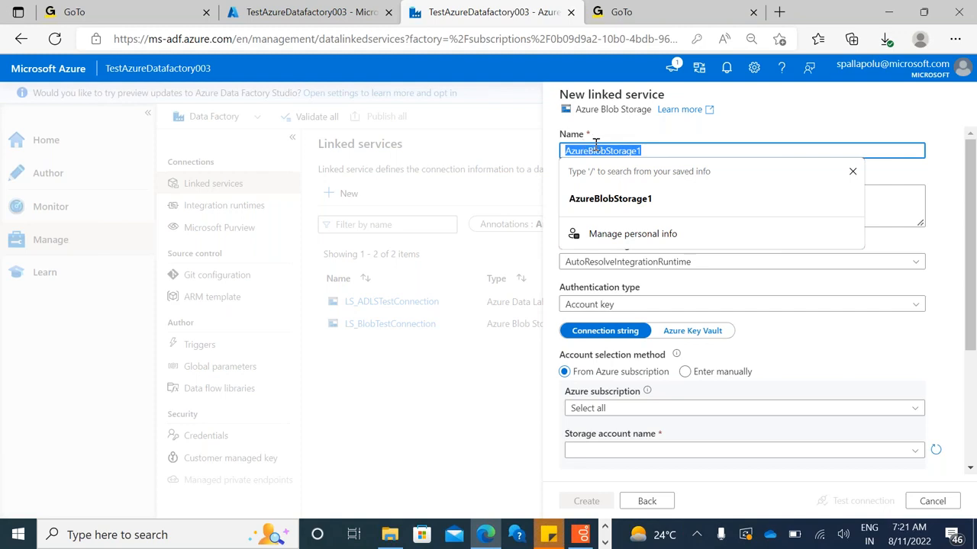
click(659, 150)
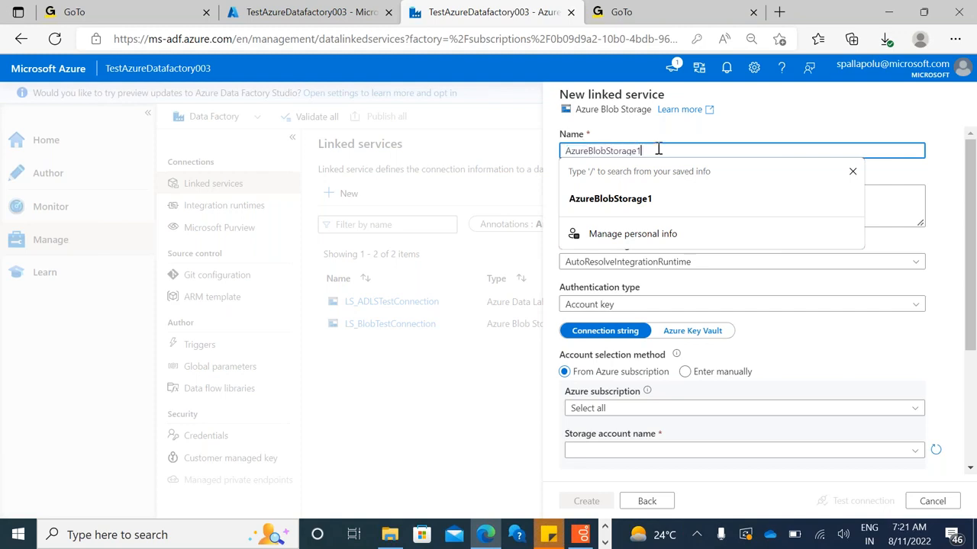
double_click(658, 149)
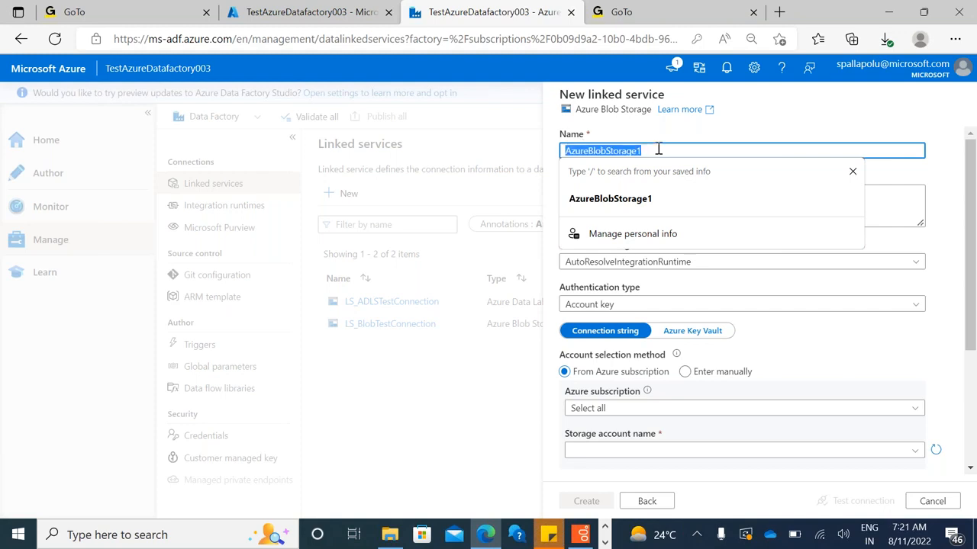
text(LS_)
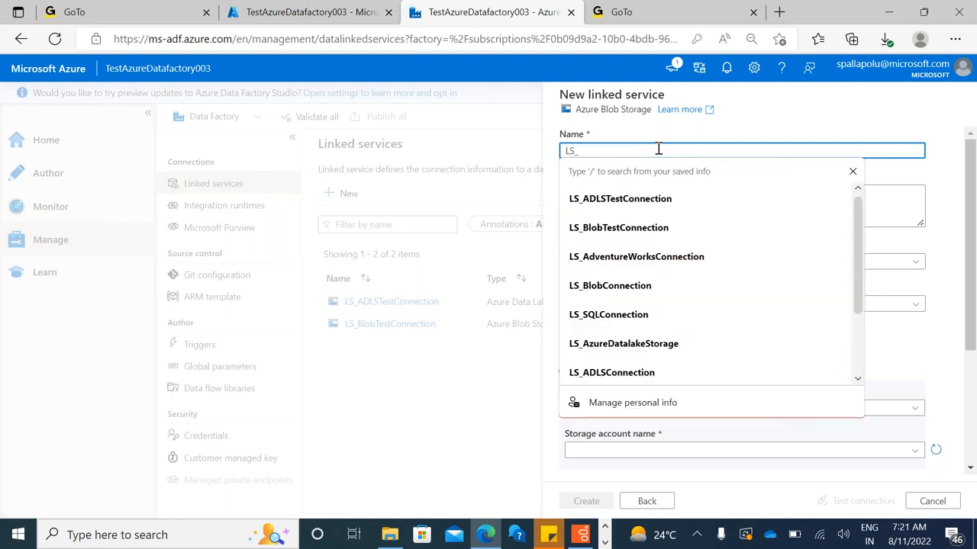
key(BackSpace)
drag(595, 150, 561, 156)
click(601, 148)
text(Blo)
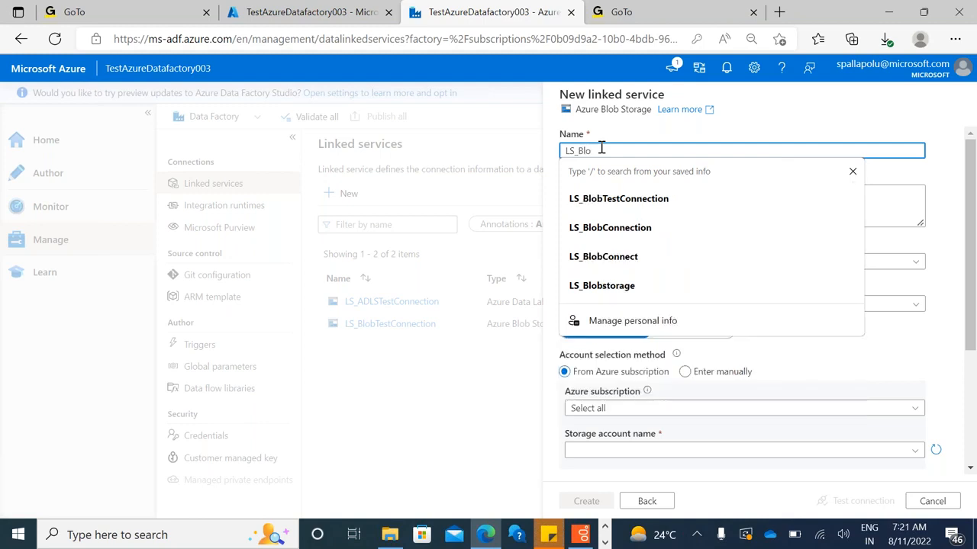
text(bC)
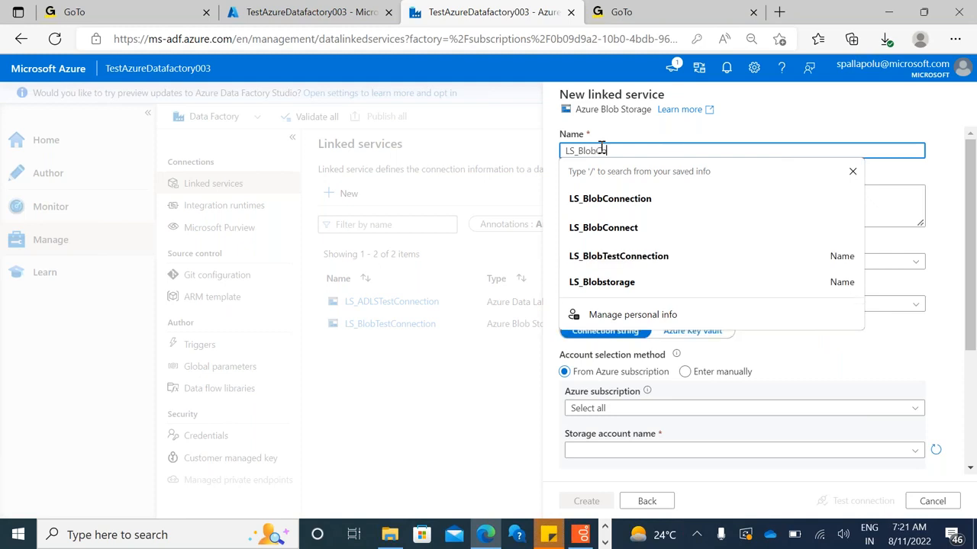
text(onnection)
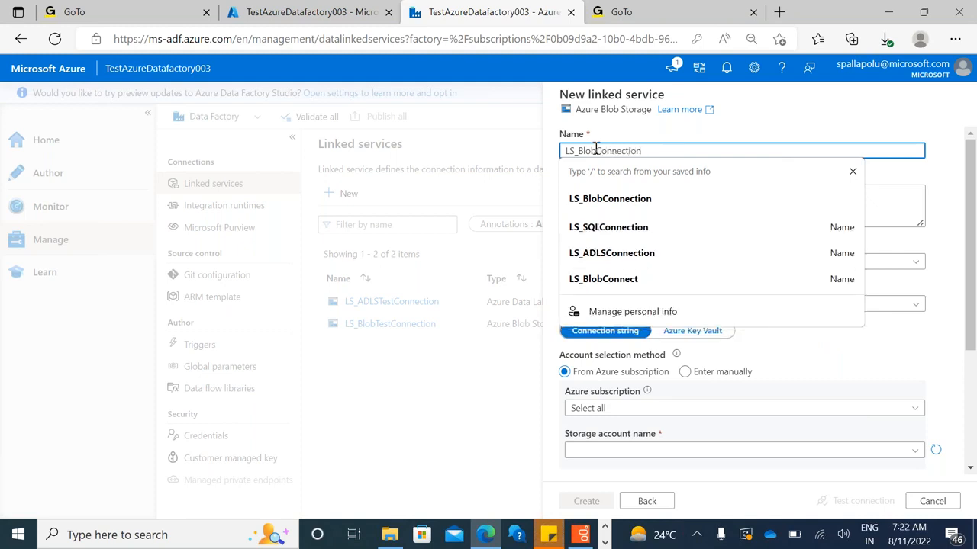
click(571, 174)
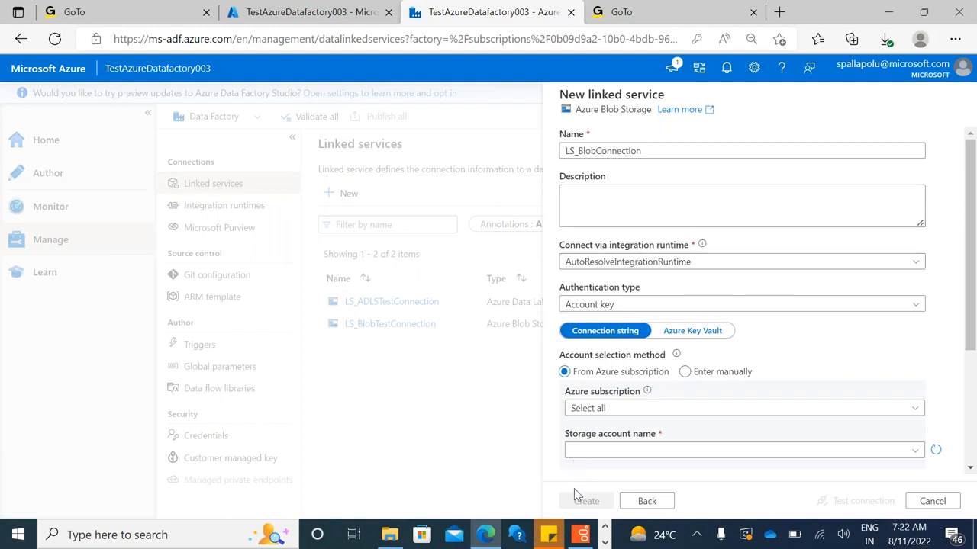
Switch to the Paint diagram with the ADF triangle and add the text "Azure Cloud" above the outer frame
click(602, 542)
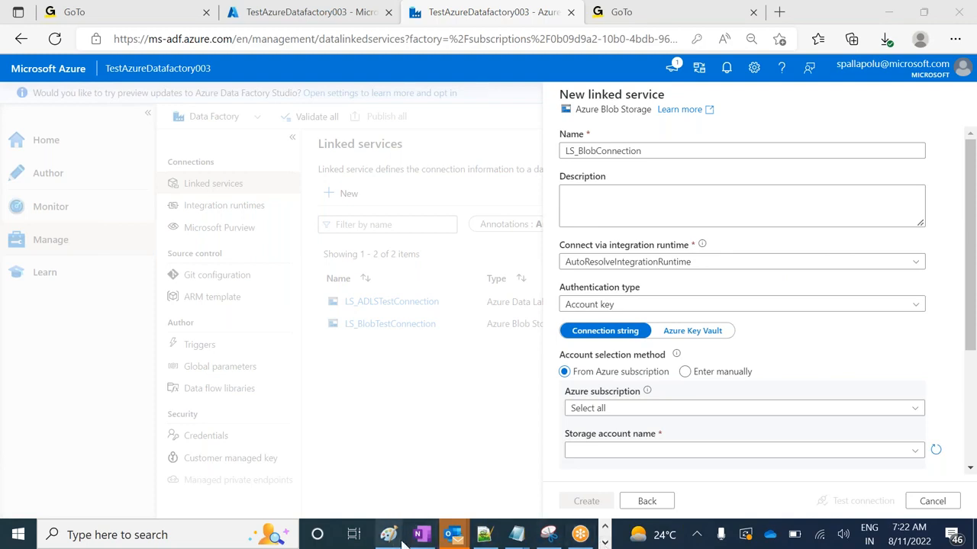
mouse_move(391, 538)
mouse_move(355, 507)
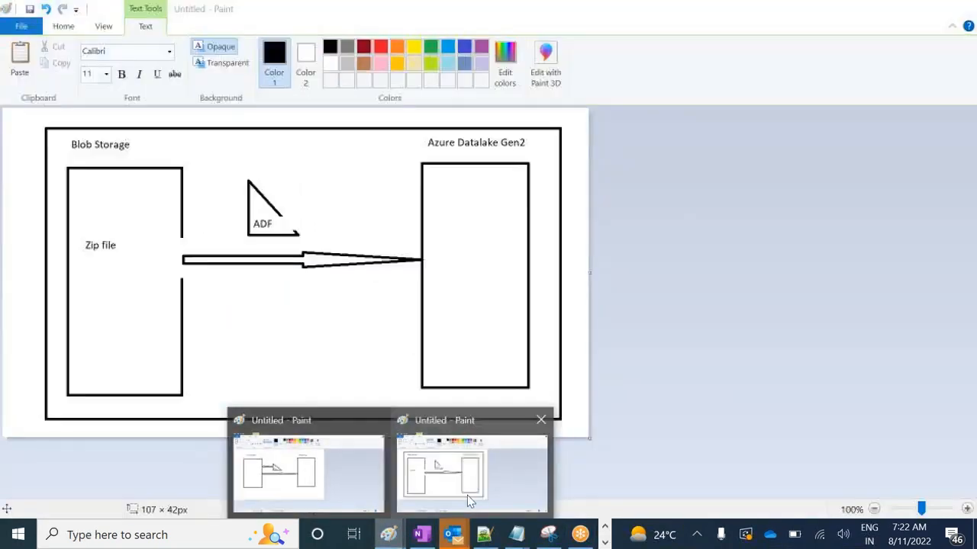
click(467, 495)
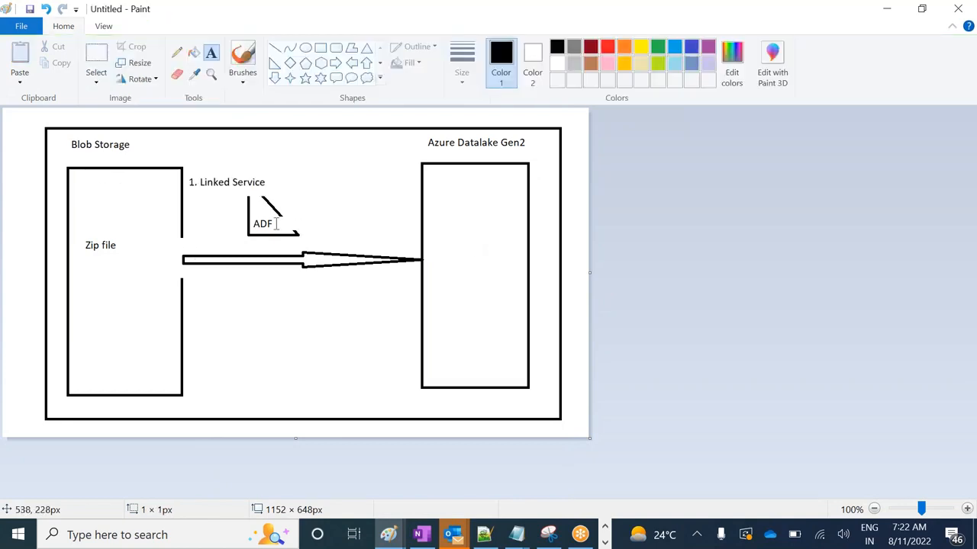
click(277, 224)
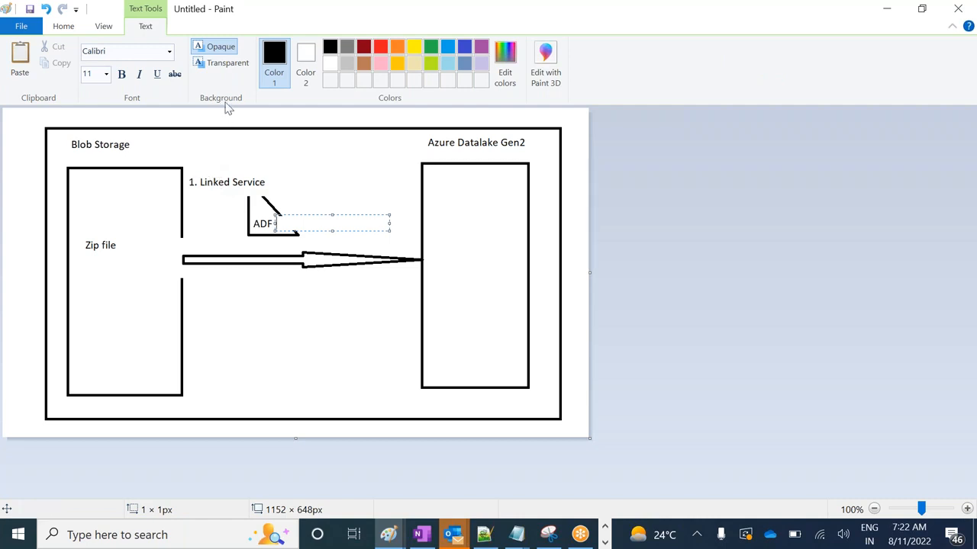
drag(220, 116, 290, 124)
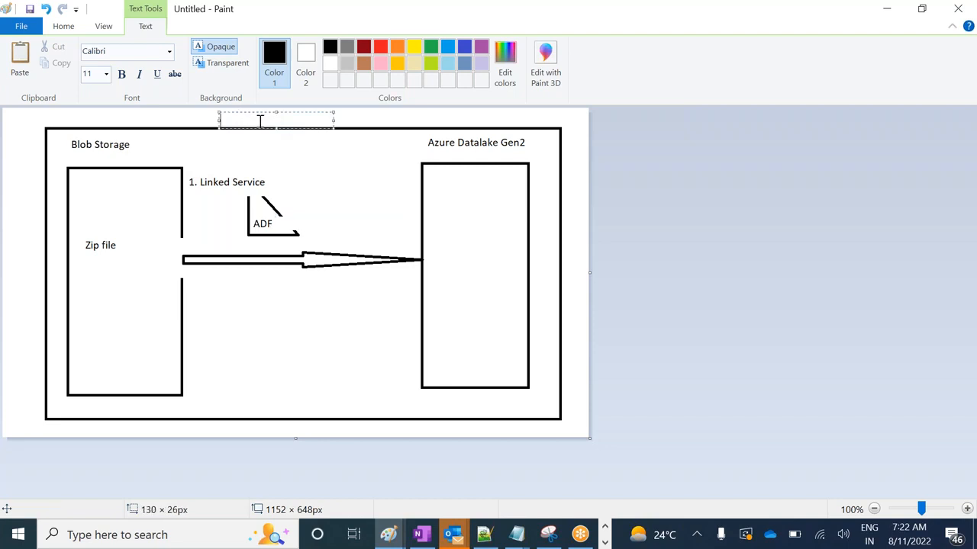
text(Azure Cloud)
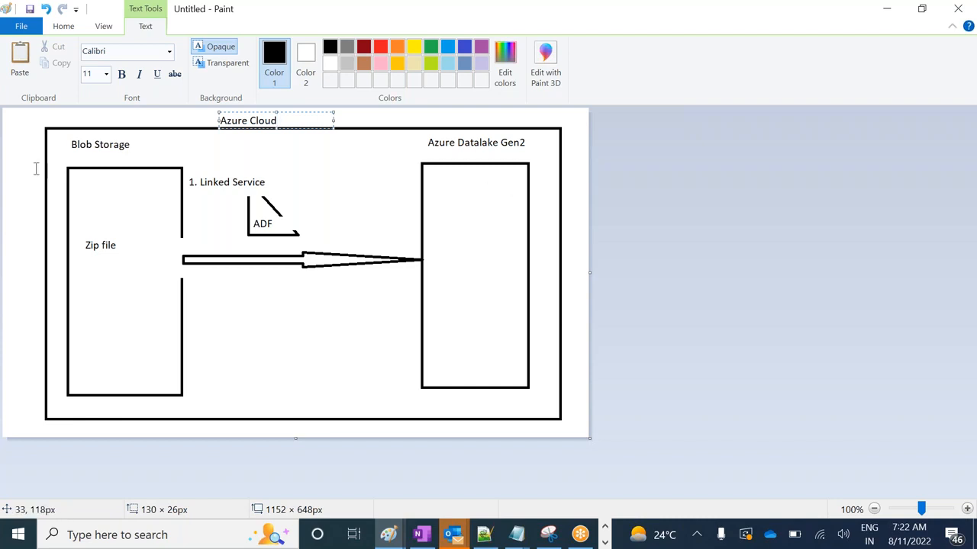
Add the label "Source" beside the Blob Storage title and "Sink" just below the Azure Datalake Gen2 title
drag(131, 147, 224, 165)
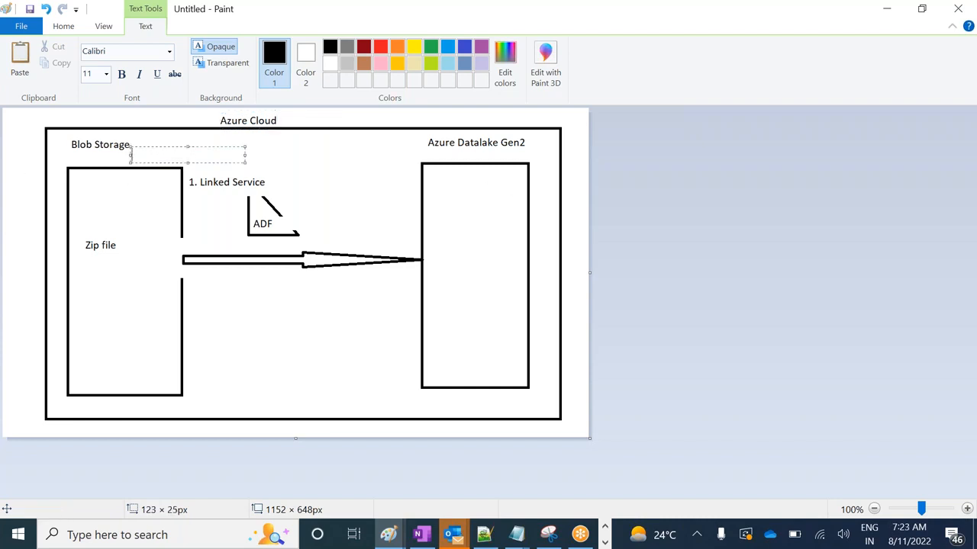
text(Source)
drag(441, 151, 486, 160)
text(Sink)
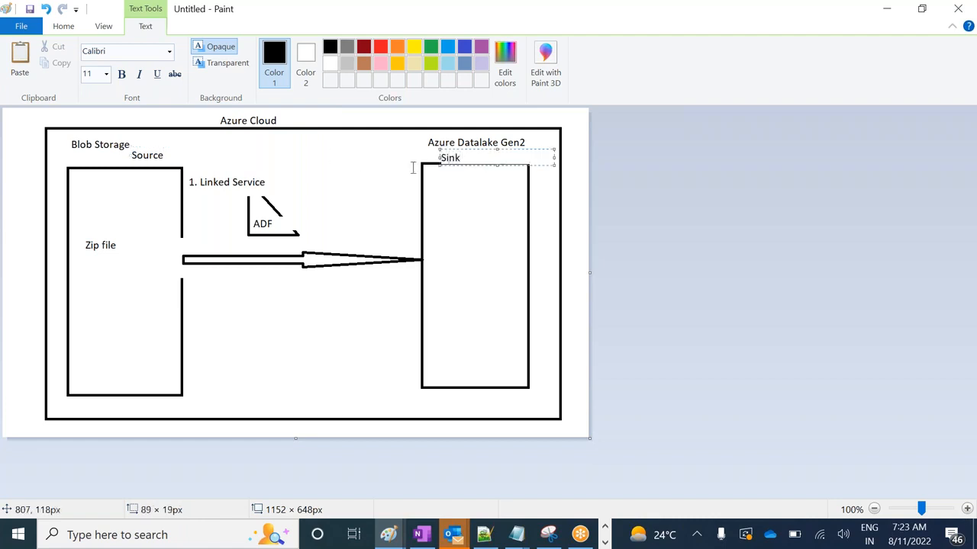
Finish the Sink label, return to the LS_BlobConnection form in Data Factory and examine the available authentication types
click(378, 176)
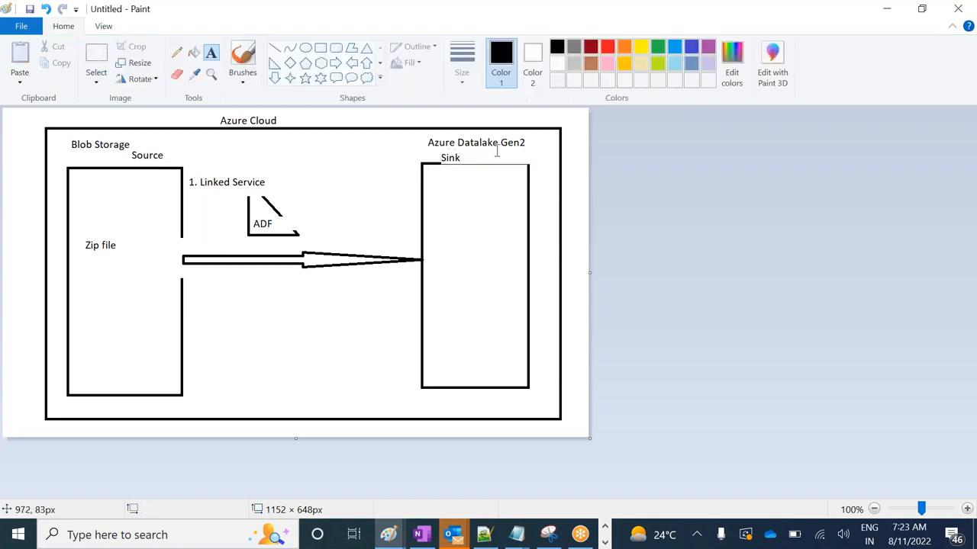
key(alt+Tab)
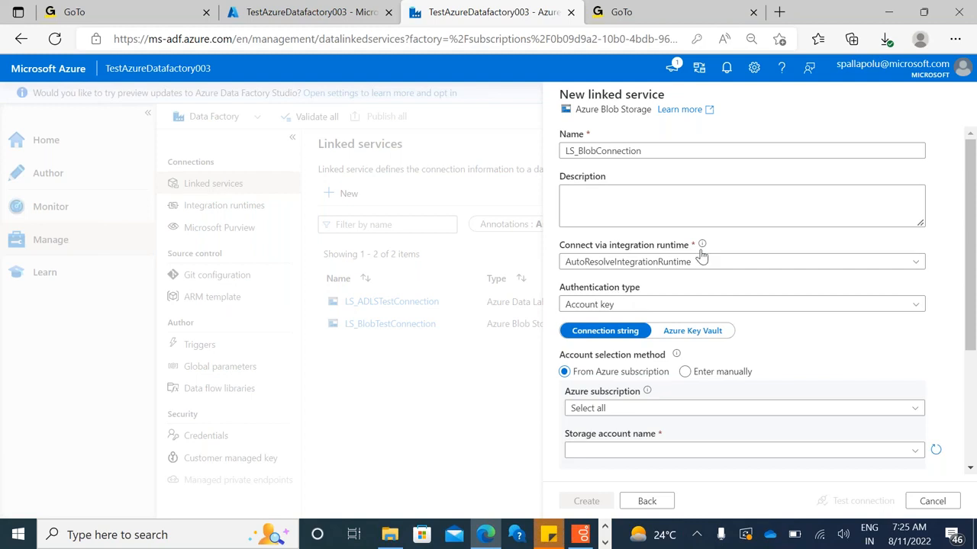
mouse_move(702, 244)
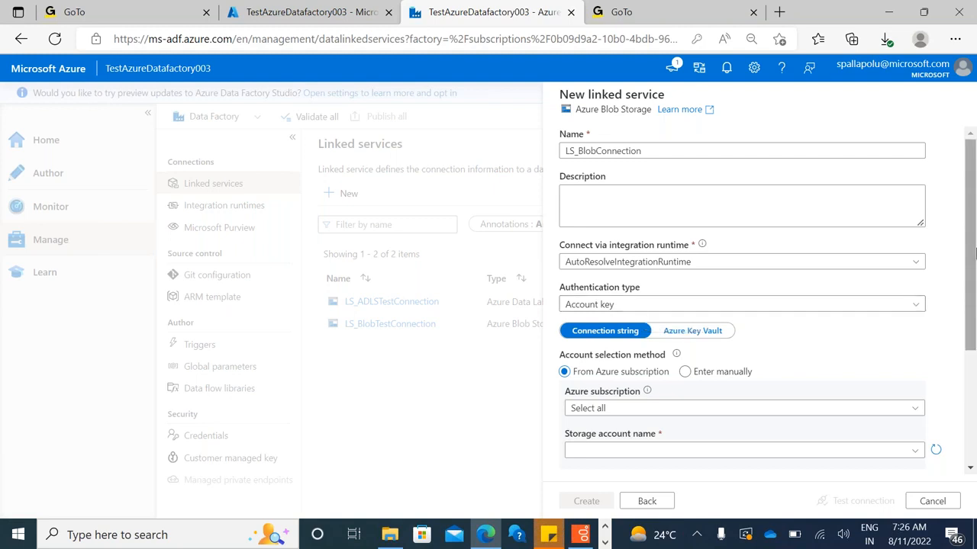
right_click(975, 257)
click(696, 218)
drag(971, 185, 971, 248)
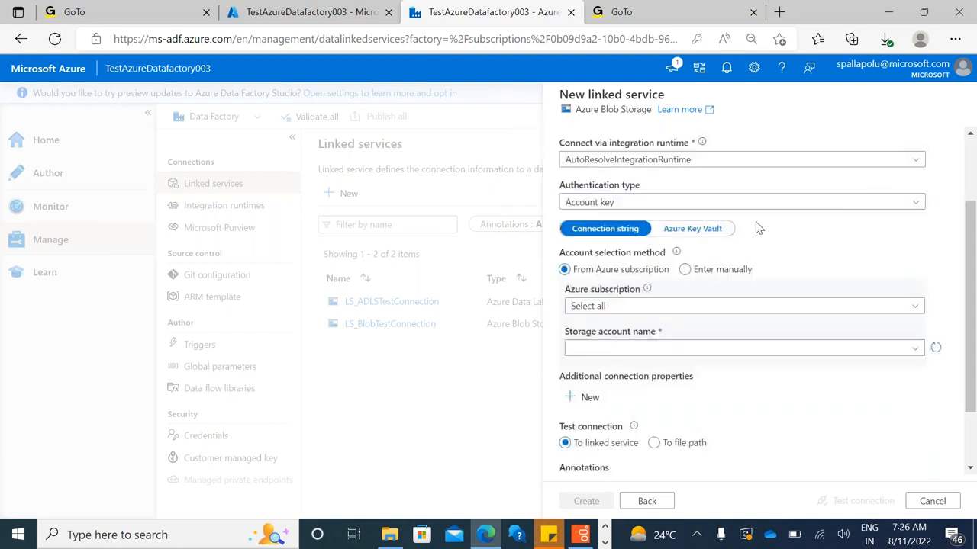
click(731, 207)
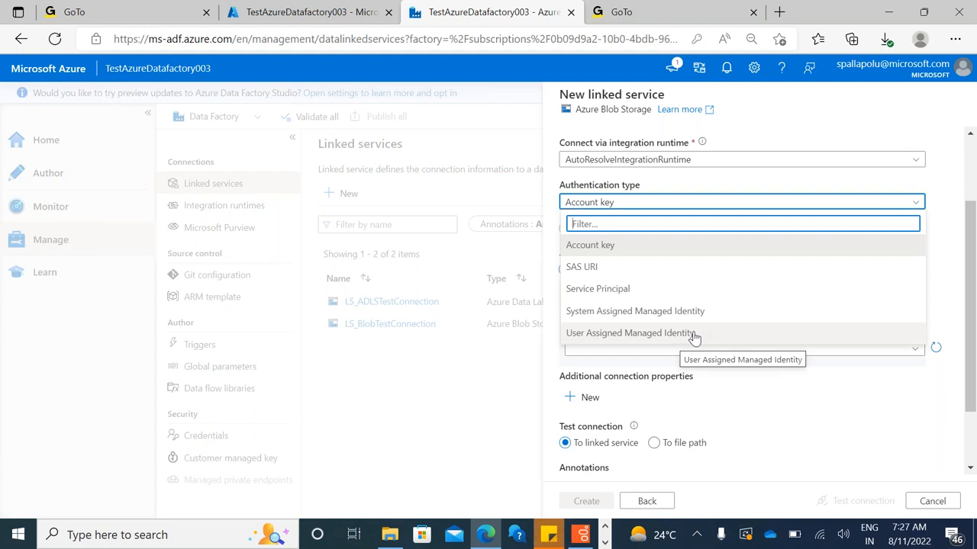
click(944, 236)
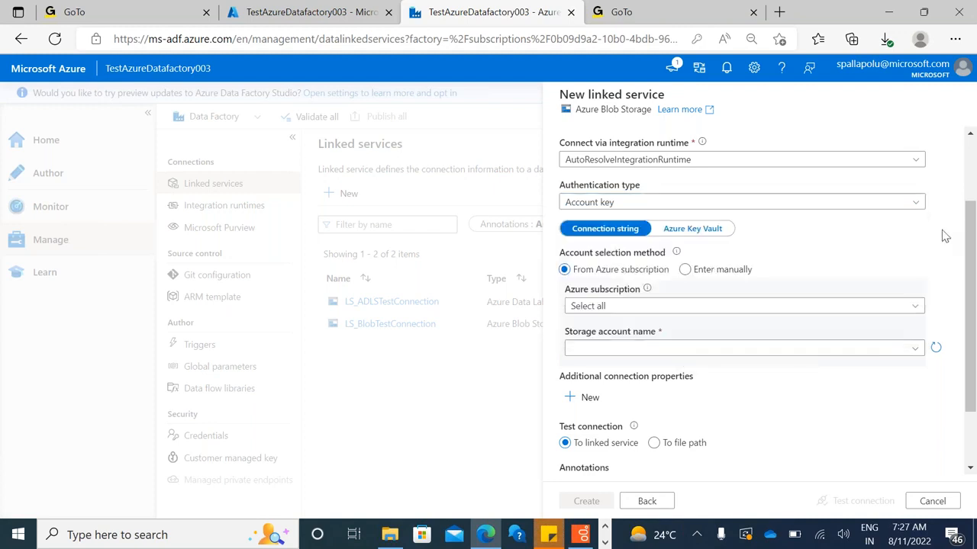
Try SAS URI authentication and the Azure Key Vault option, and restore Account key with Connection string
click(672, 204)
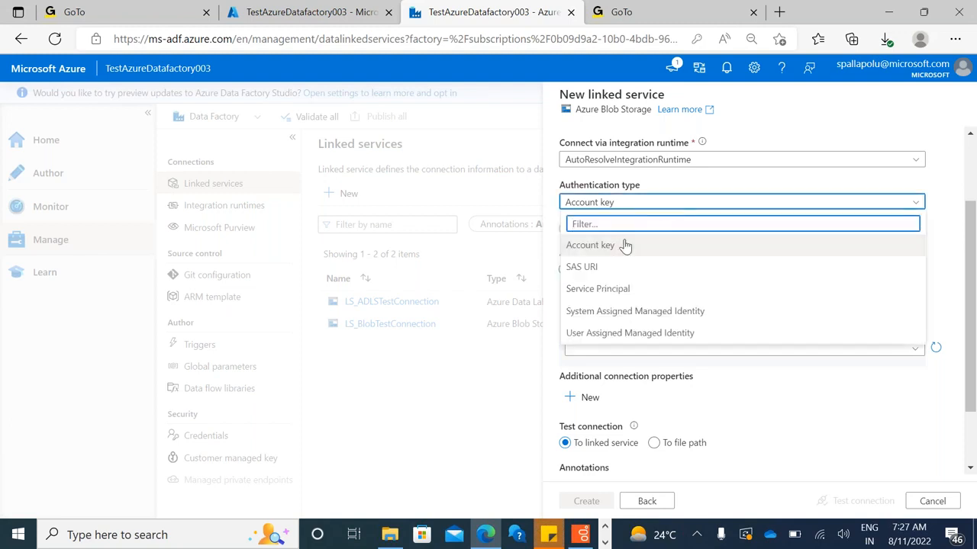
click(612, 272)
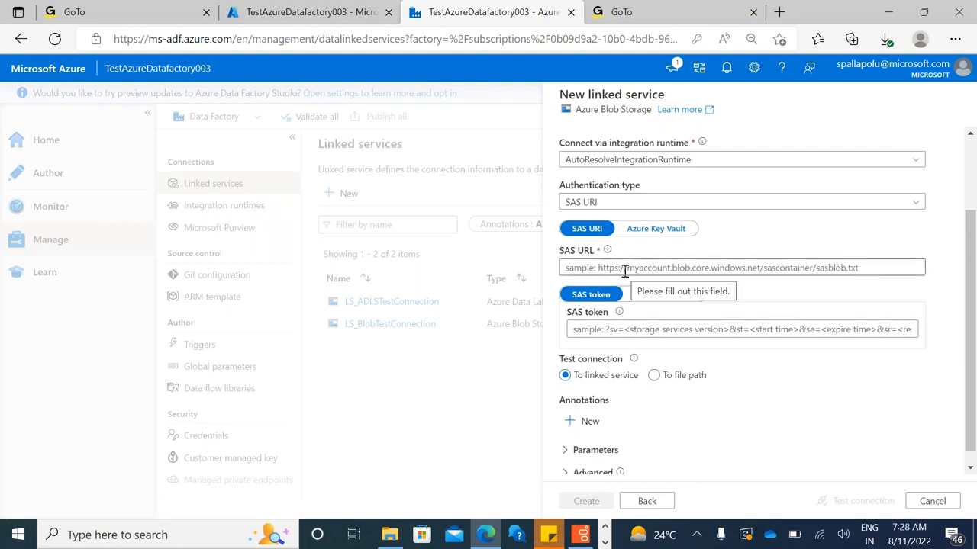
click(683, 201)
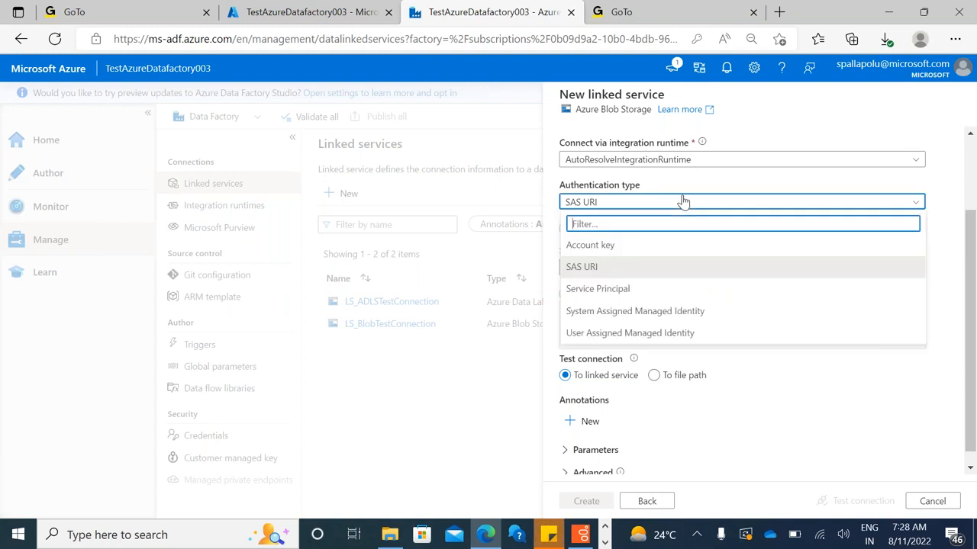
click(615, 245)
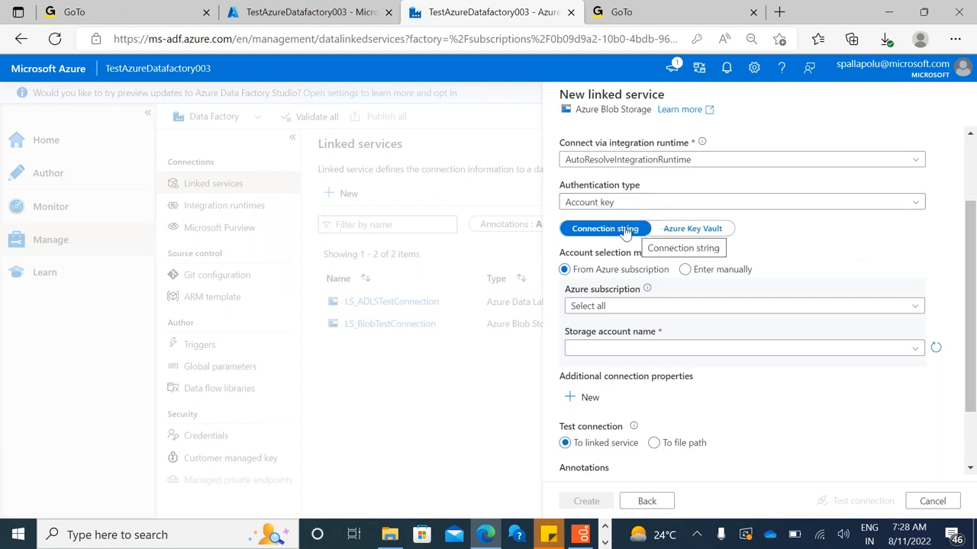
click(693, 230)
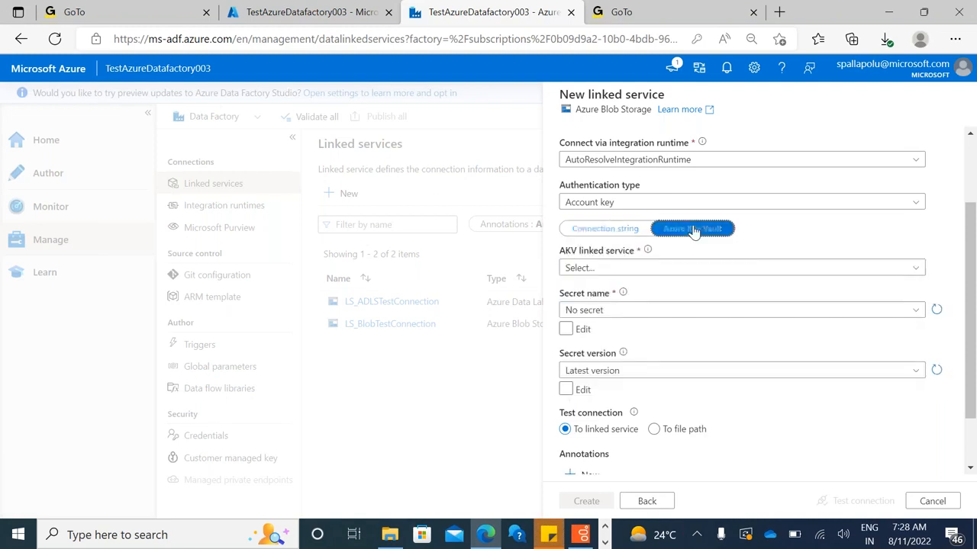
click(607, 231)
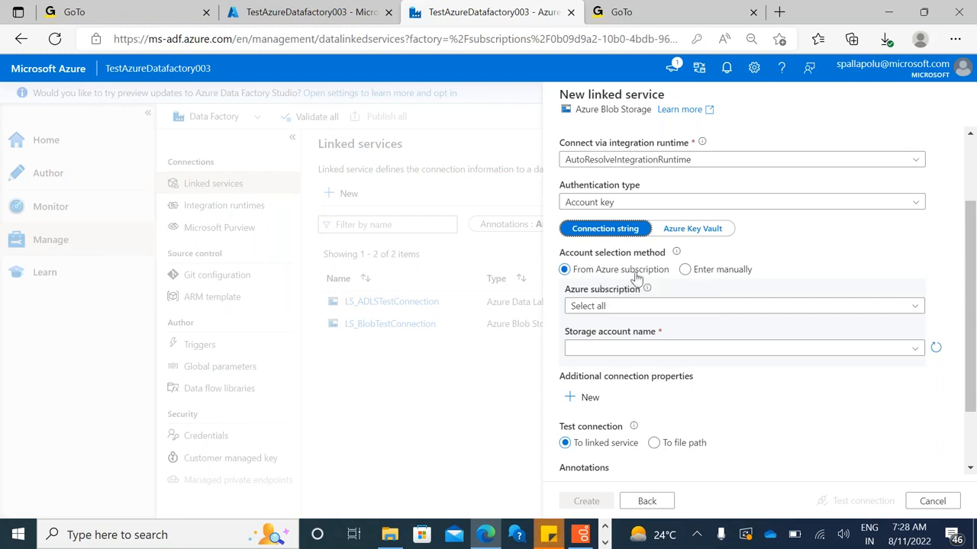
Filter the Azure subscriptions by the account owner's name, choose the matching one, and set the storage account to adfl200blobstorage
click(685, 306)
click(686, 306)
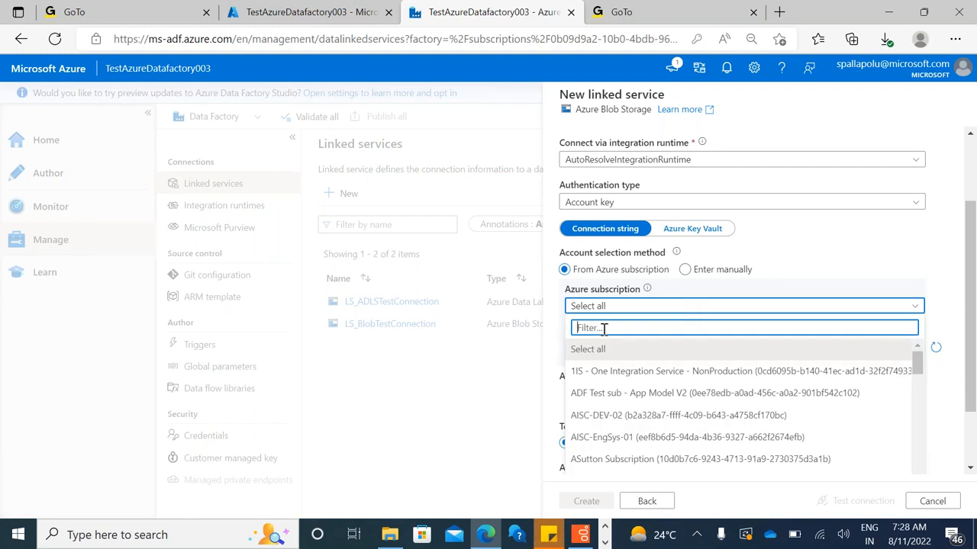
text(spalla)
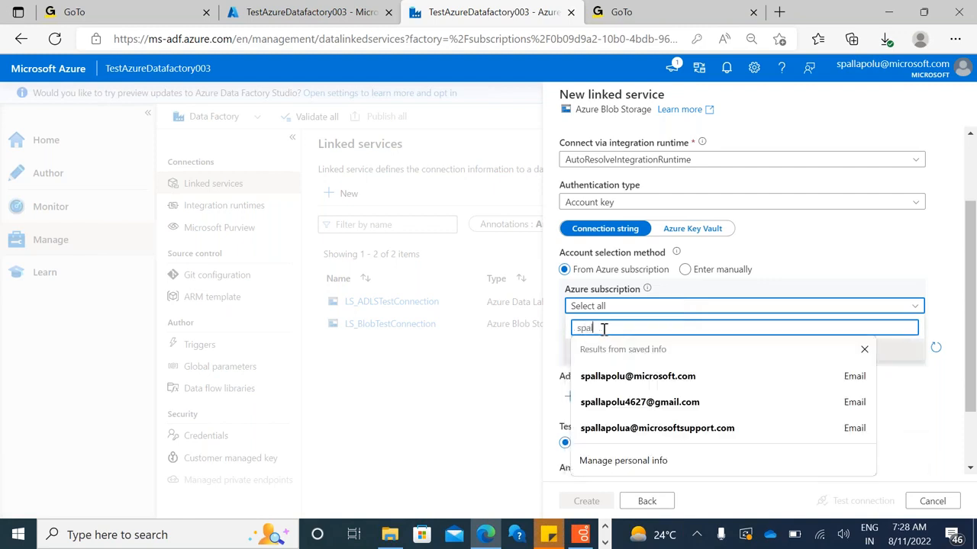
key(BackSpace)
key(BackSpace)
key(BackSpace)
key(BackSpace)
key(BackSpace)
key(BackSpace)
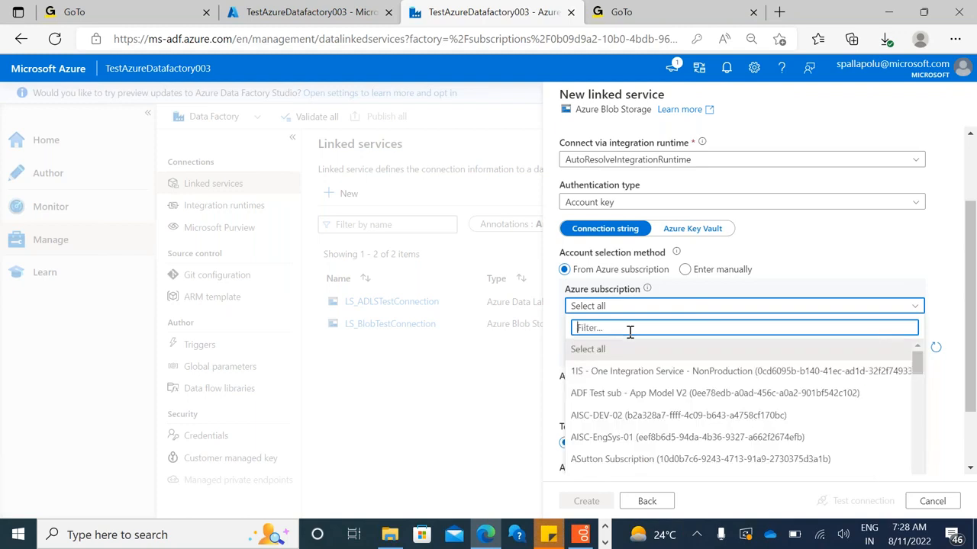
text(pallapo)
click(631, 332)
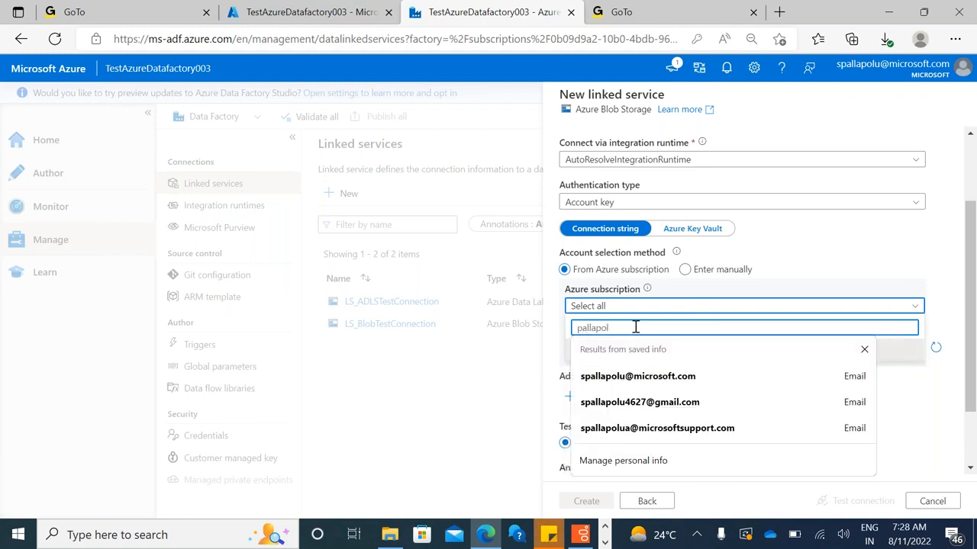
click(635, 326)
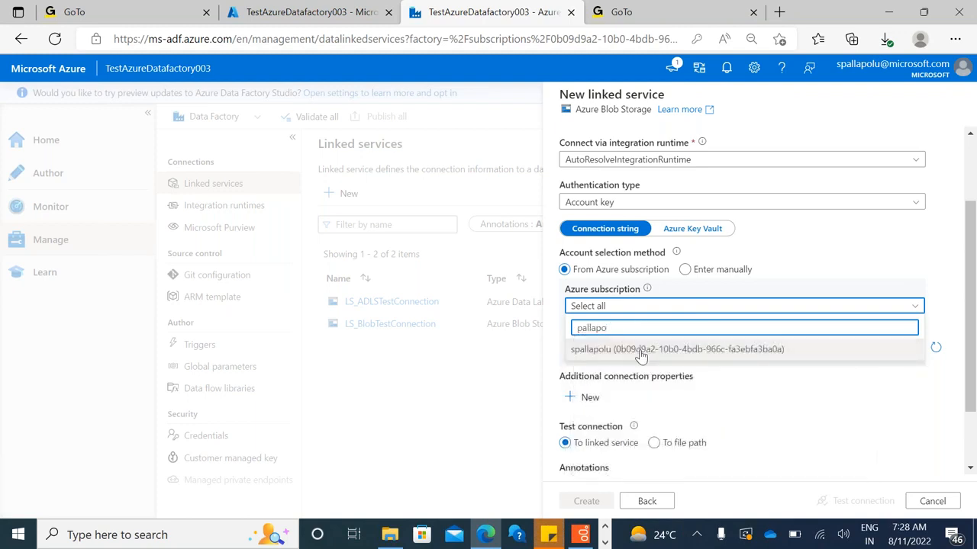
click(639, 350)
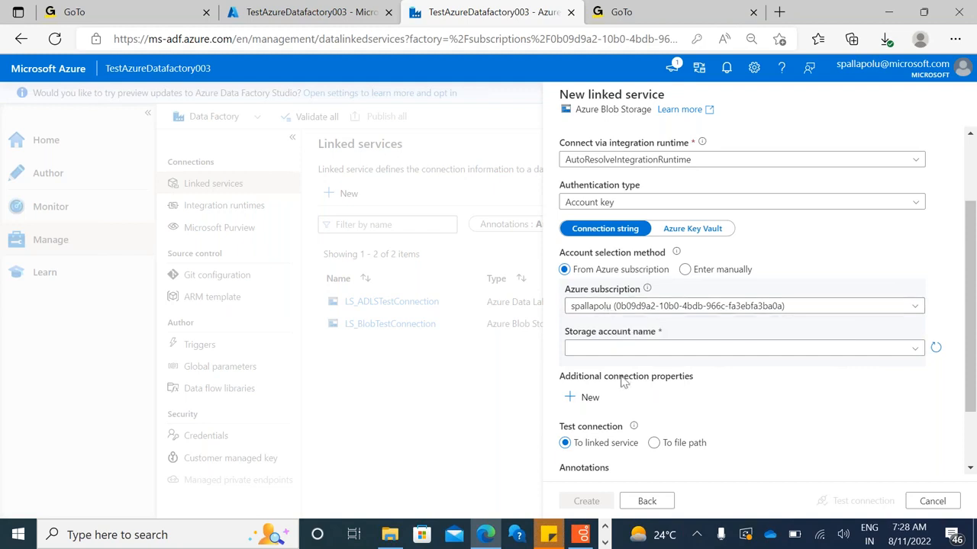
click(646, 349)
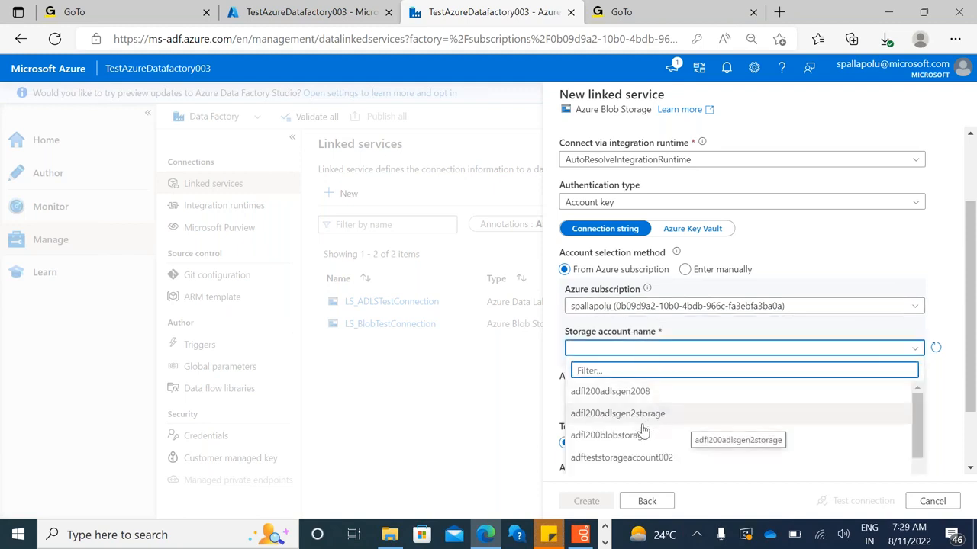
click(624, 441)
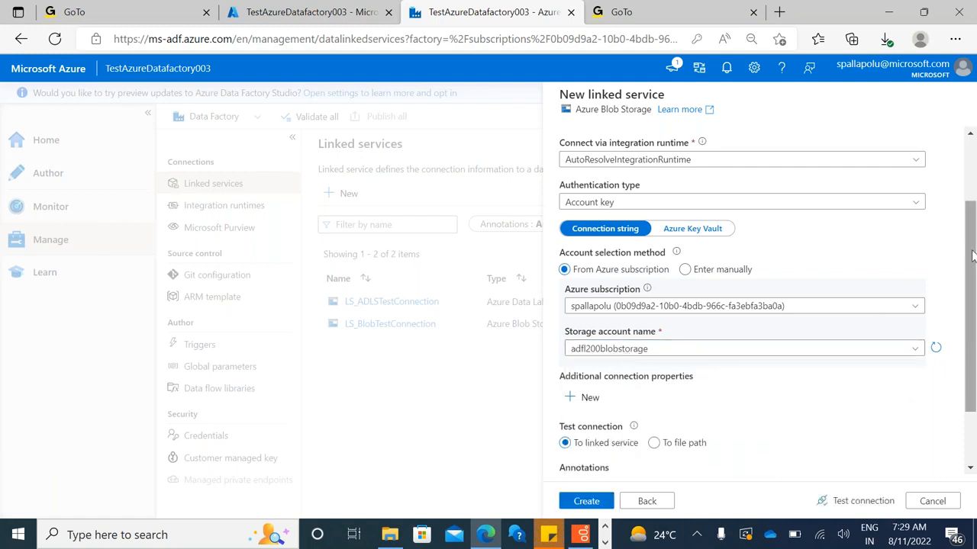
Test the connection to the linked service and create LS_BlobConnection
scroll(972, 256, down, 2)
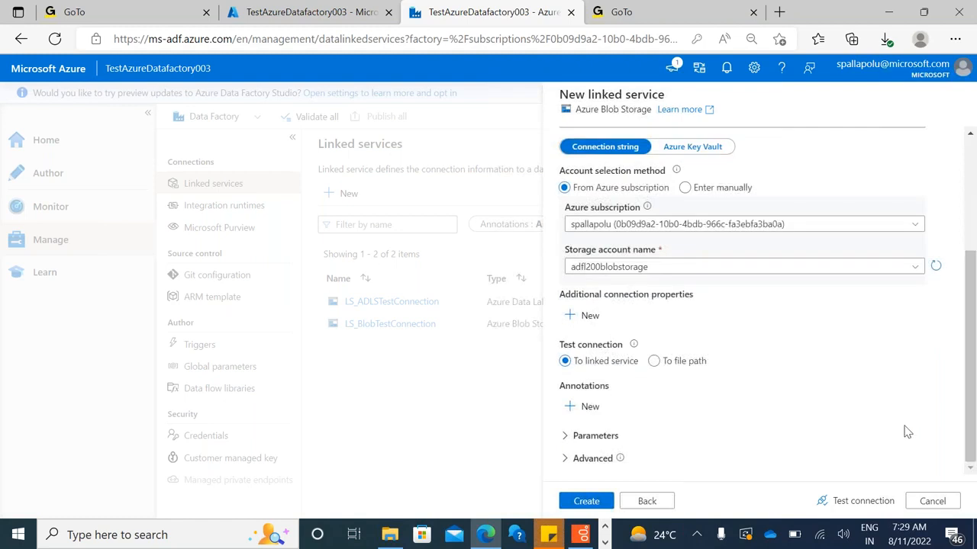
click(887, 498)
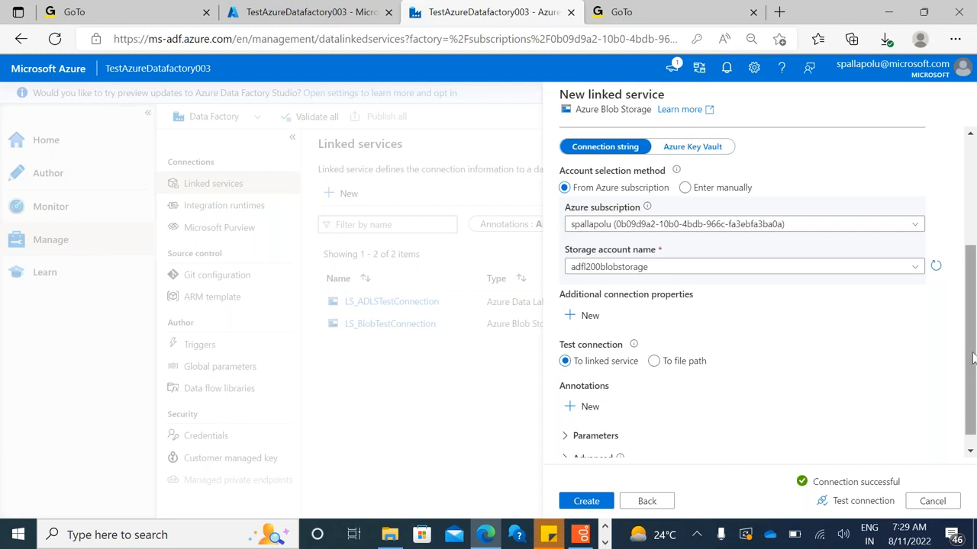
scroll(972, 359, down, 1)
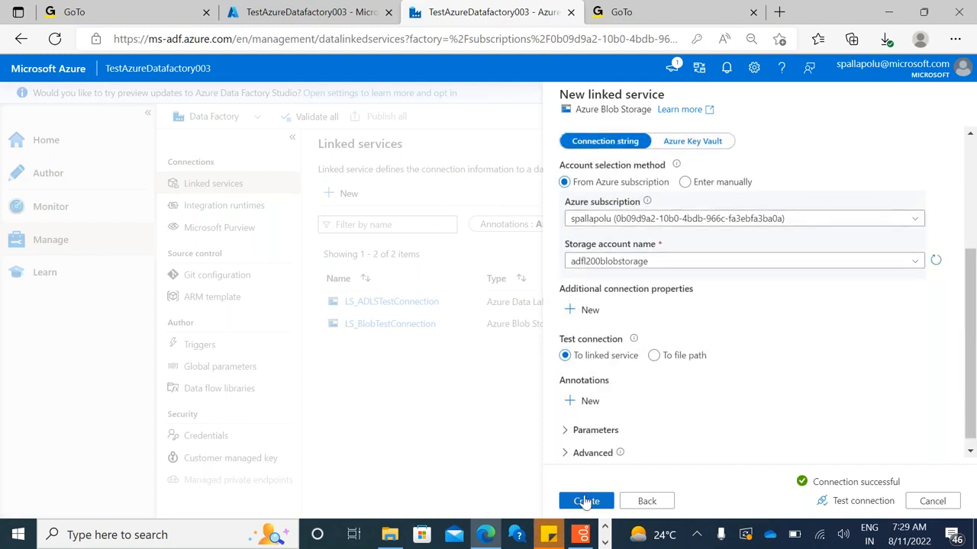
click(586, 501)
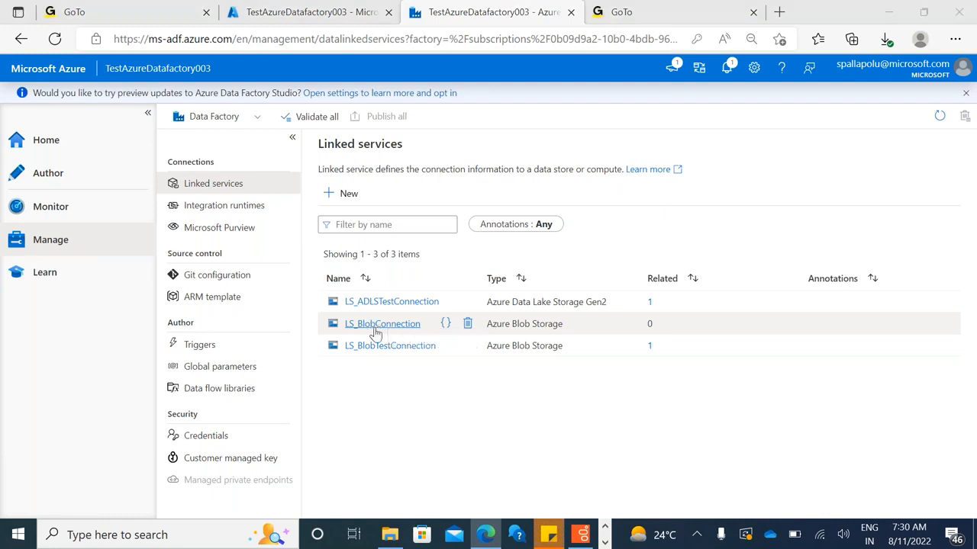
Switch to the Paint diagram and add the text "2. Dataset" just above the arrow's shaft, beside the ADF triangle
key(alt+Tab)
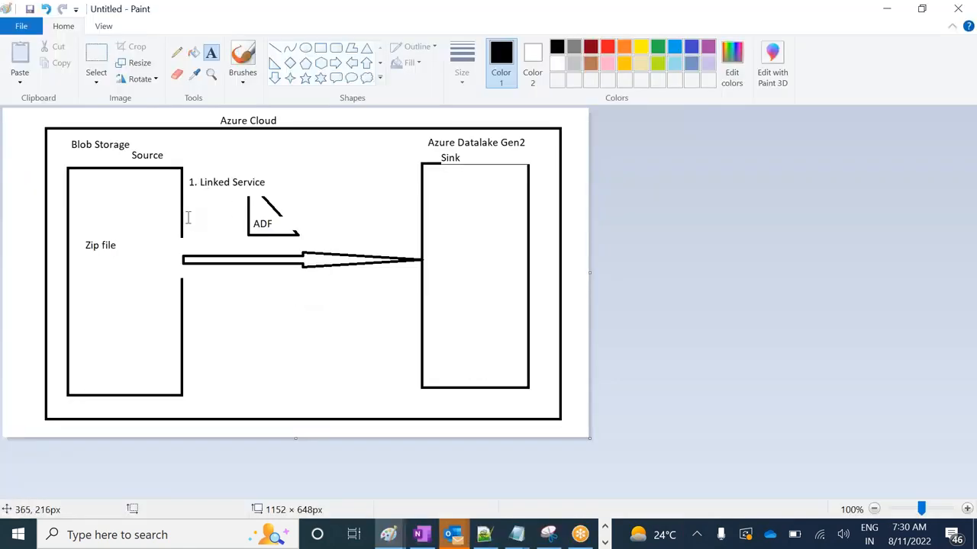
click(188, 233)
drag(188, 233, 243, 244)
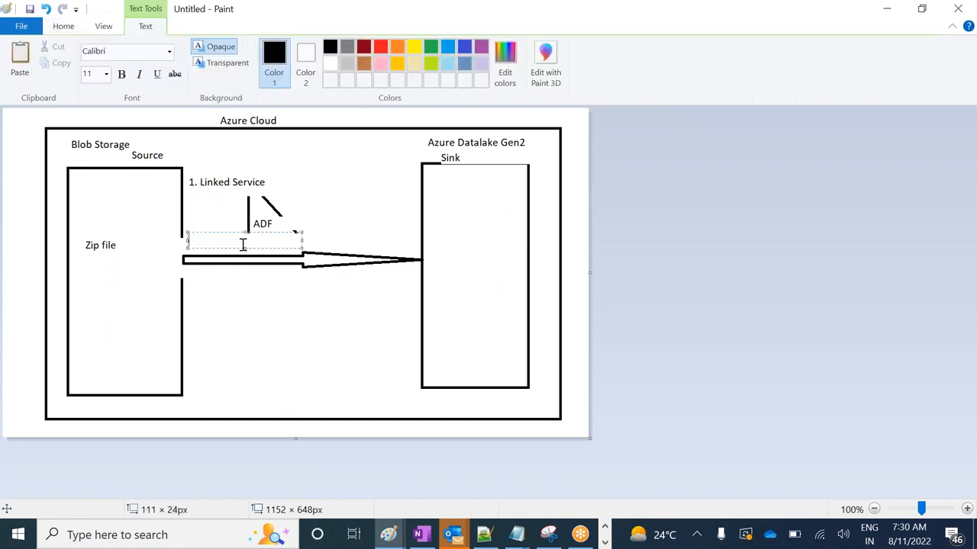
text(2.)
text(.)
text(Dataset)
Return to Data Factory and start a new dataset in the Author workspace
key(alt+Tab)
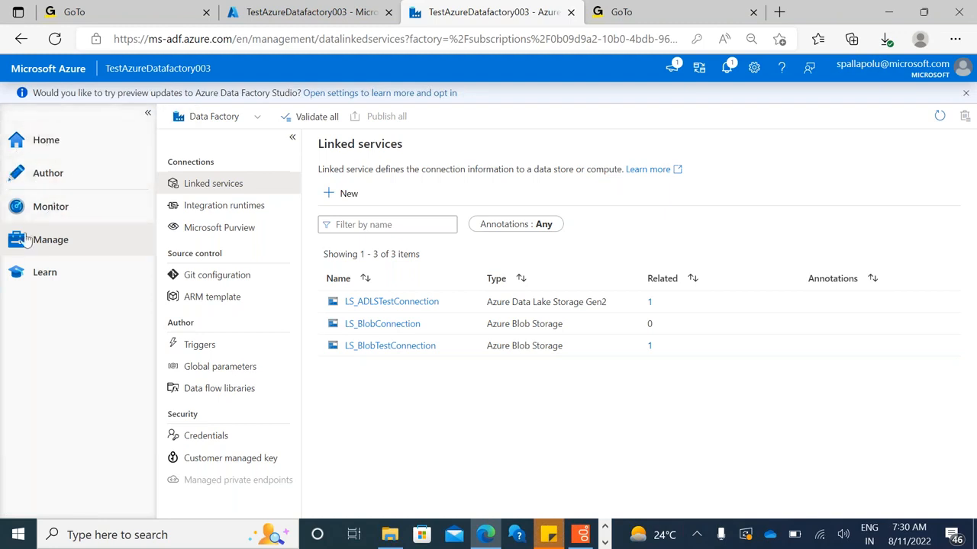
click(50, 176)
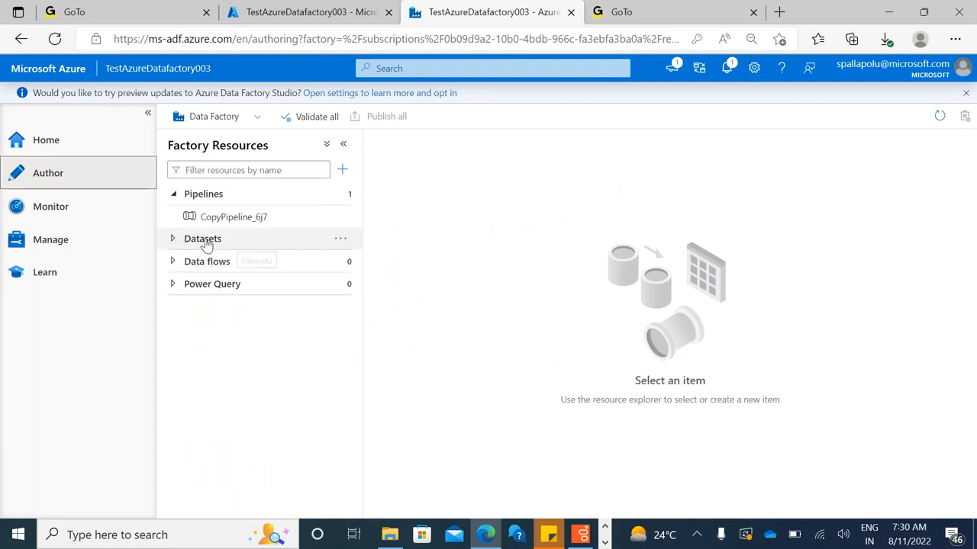
click(339, 240)
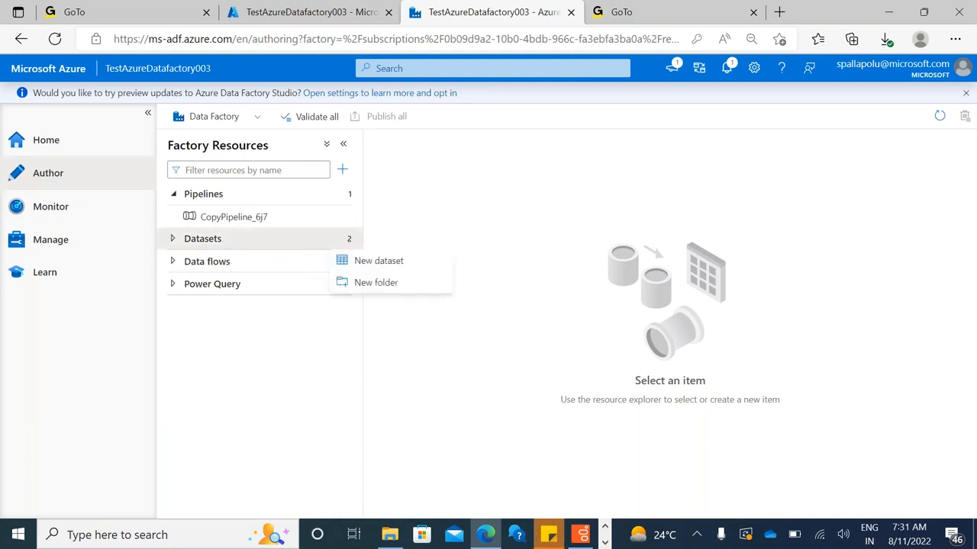
click(385, 264)
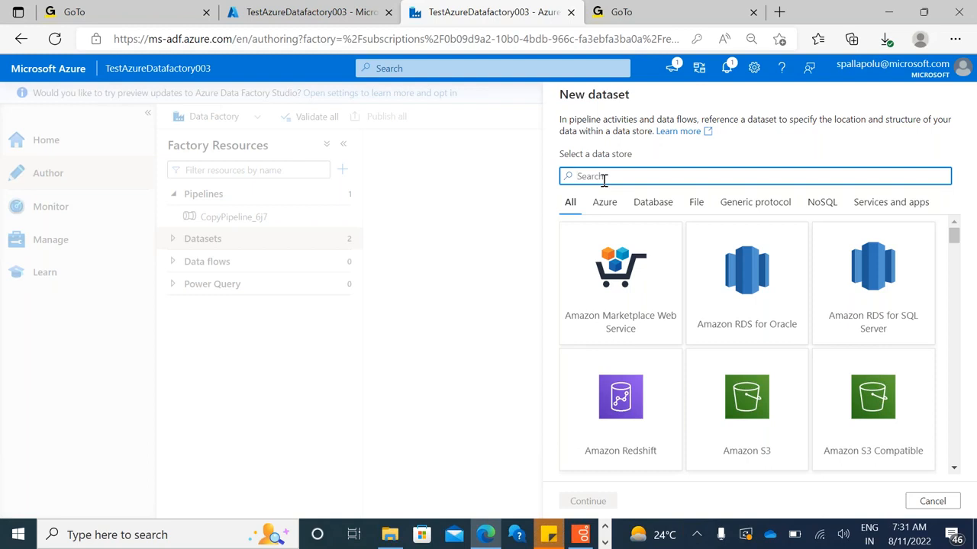
Search the dataset's data stores for "blob" and continue with Azure Blob Storage to the format selection
text(bl)
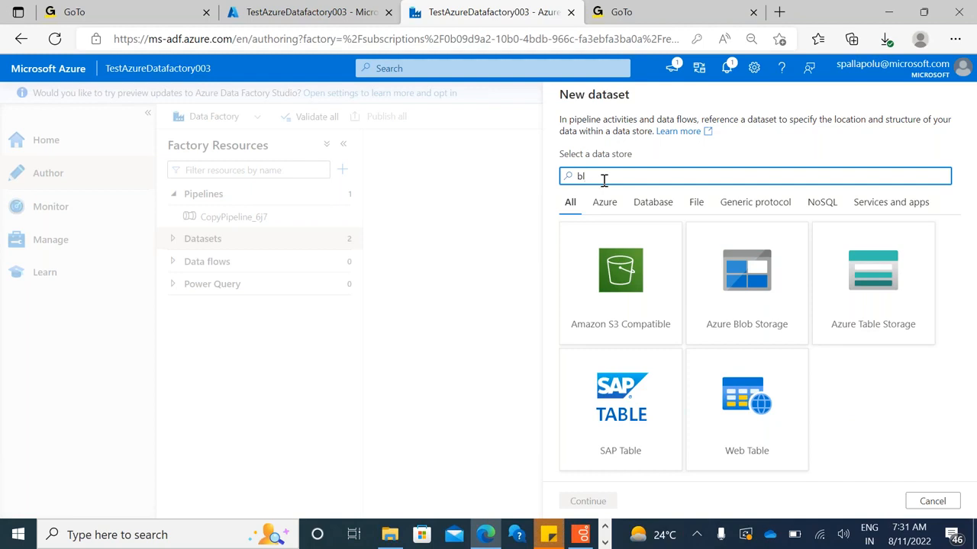
text(lob)
click(613, 254)
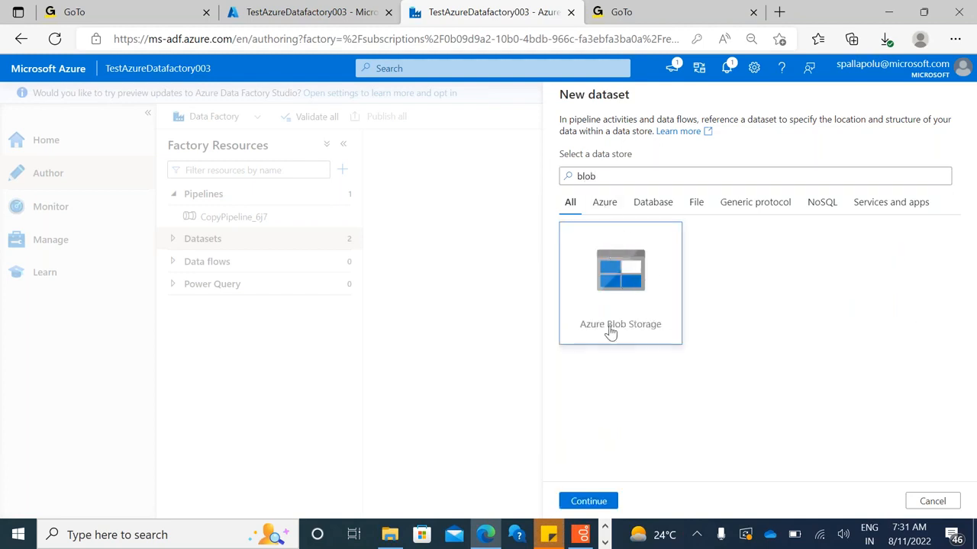
click(593, 501)
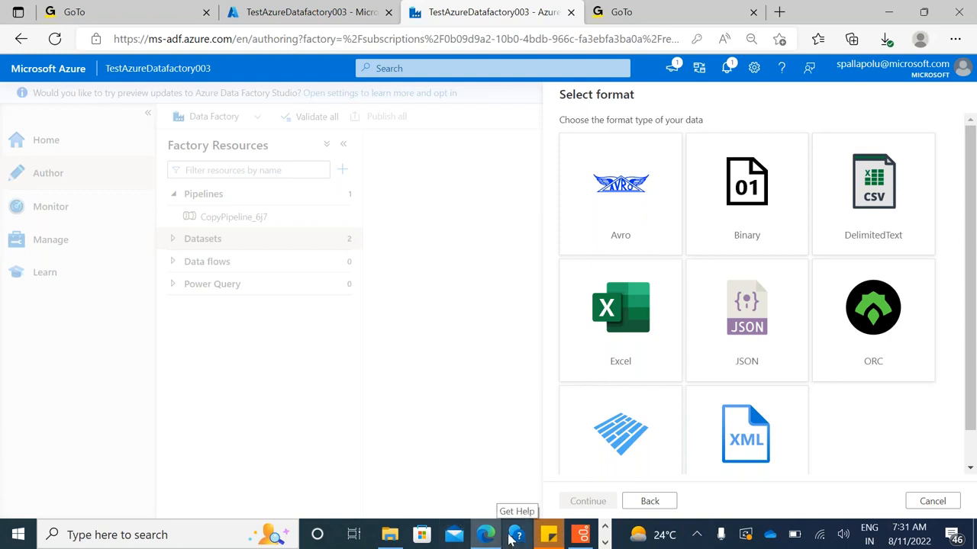
Switch to the Azure portal and open the raw container of the adfl200blobstorage storage account
click(262, 15)
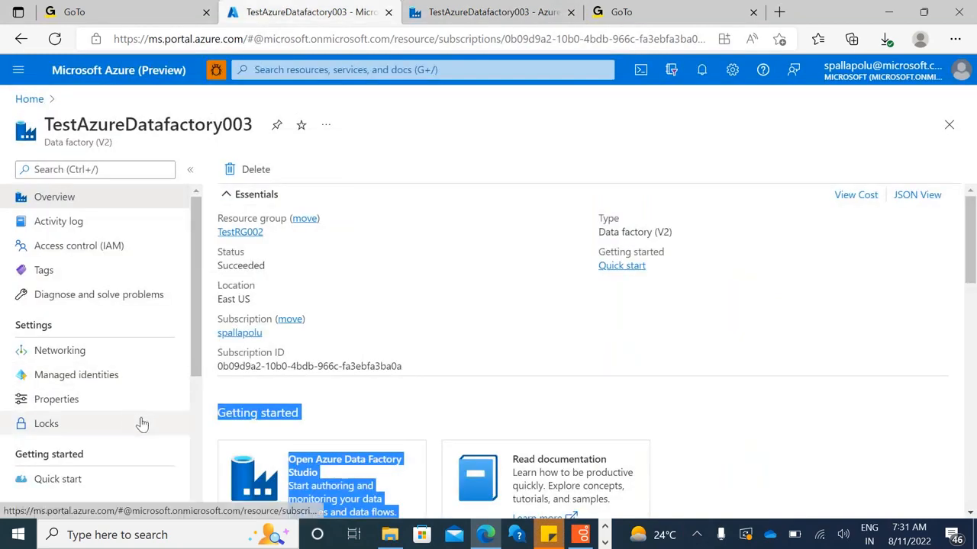
click(29, 99)
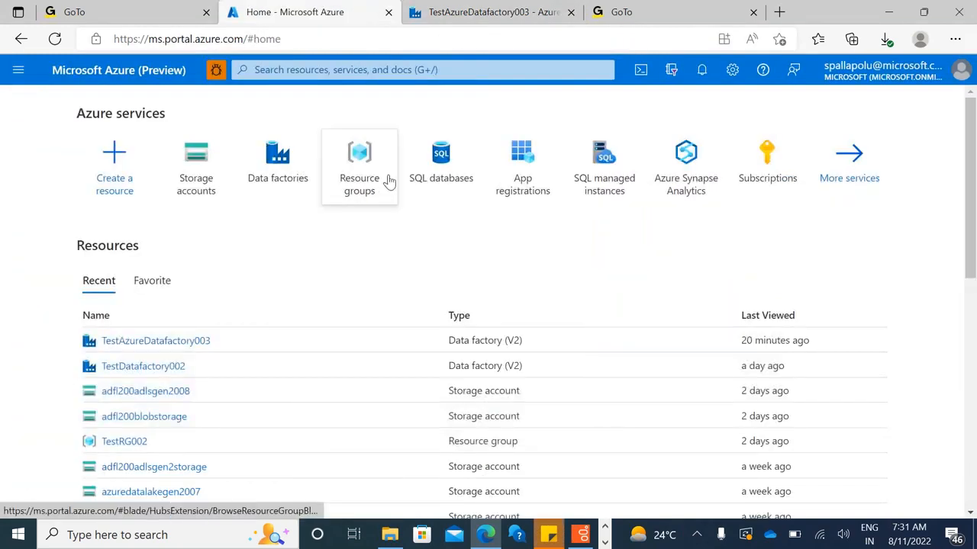
click(214, 185)
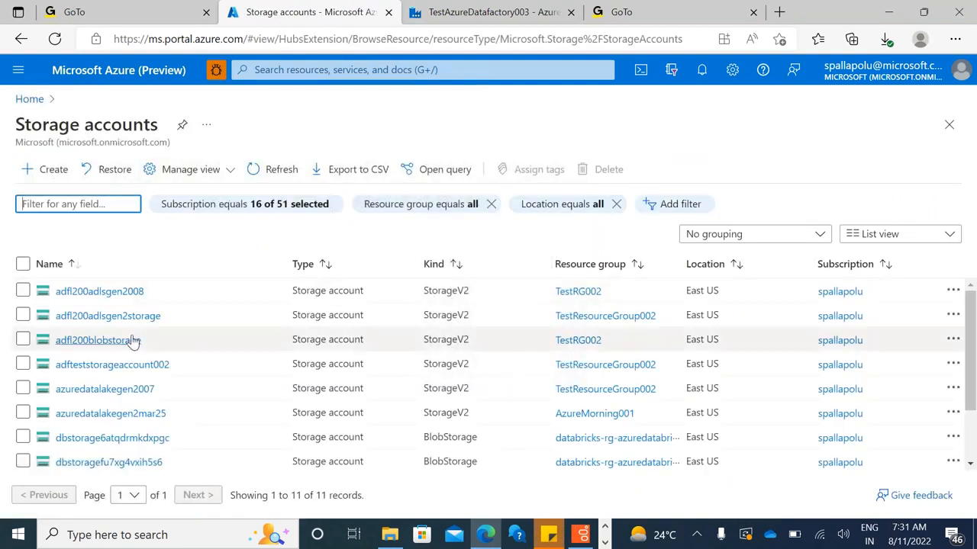
click(130, 341)
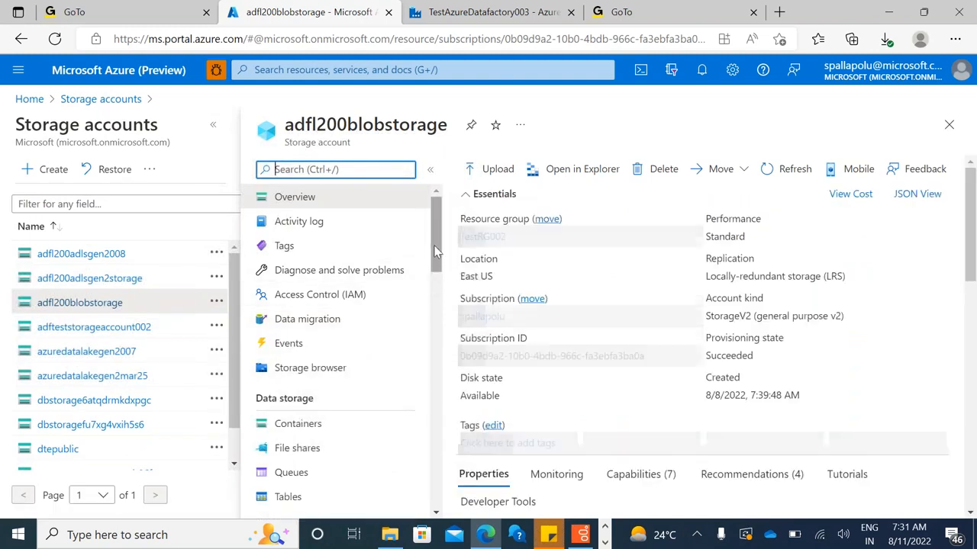
click(335, 423)
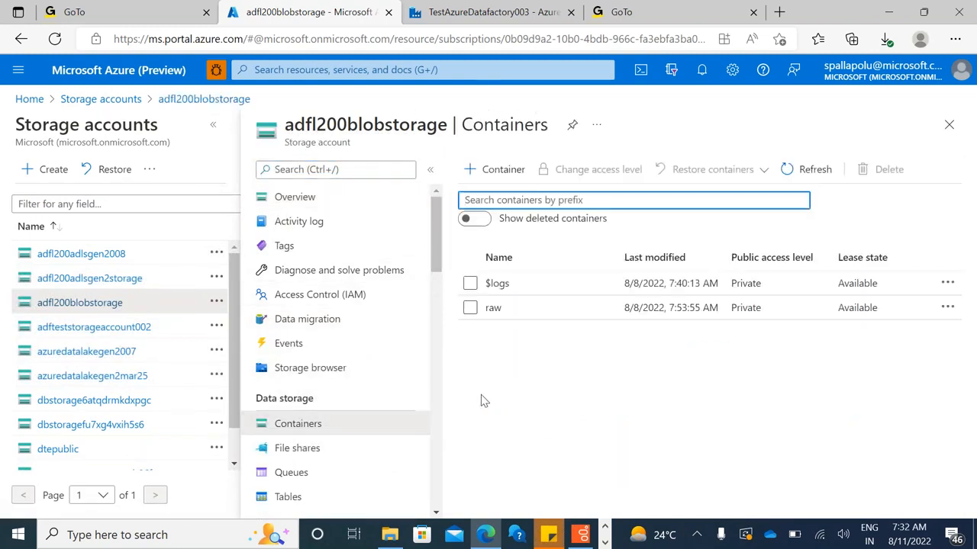
click(497, 311)
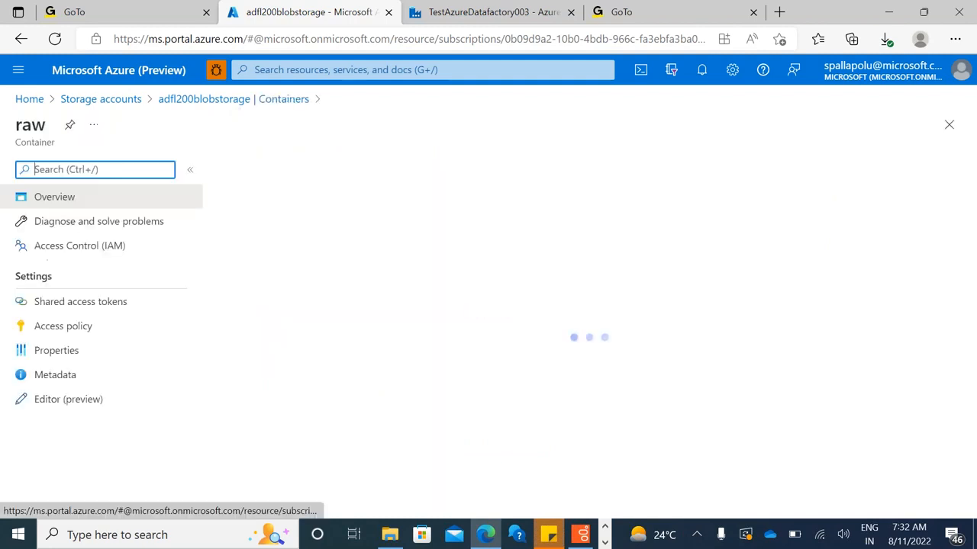
Upload product.zip from the Downloads\ADF_Resource\Input folder to the raw container and close the upload form
click(255, 169)
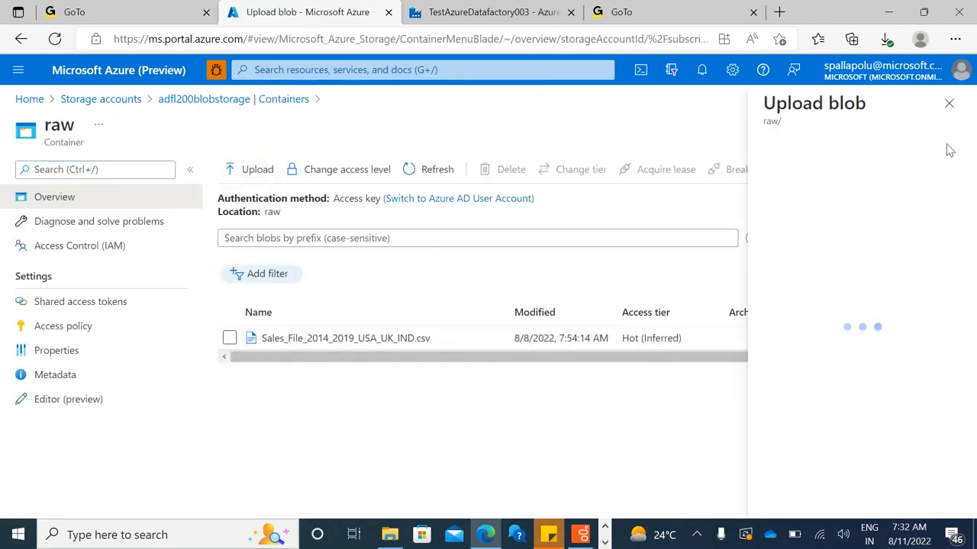
click(952, 166)
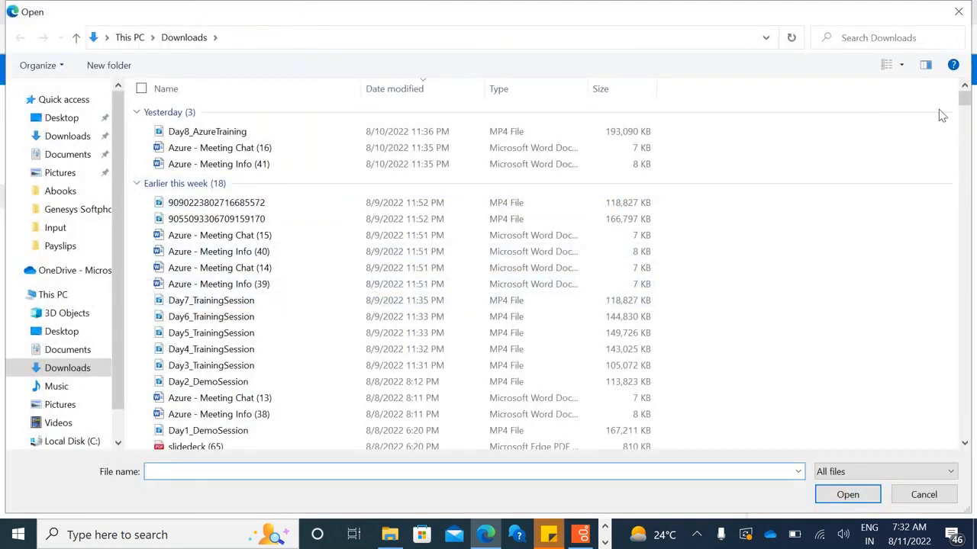
drag(964, 99, 963, 433)
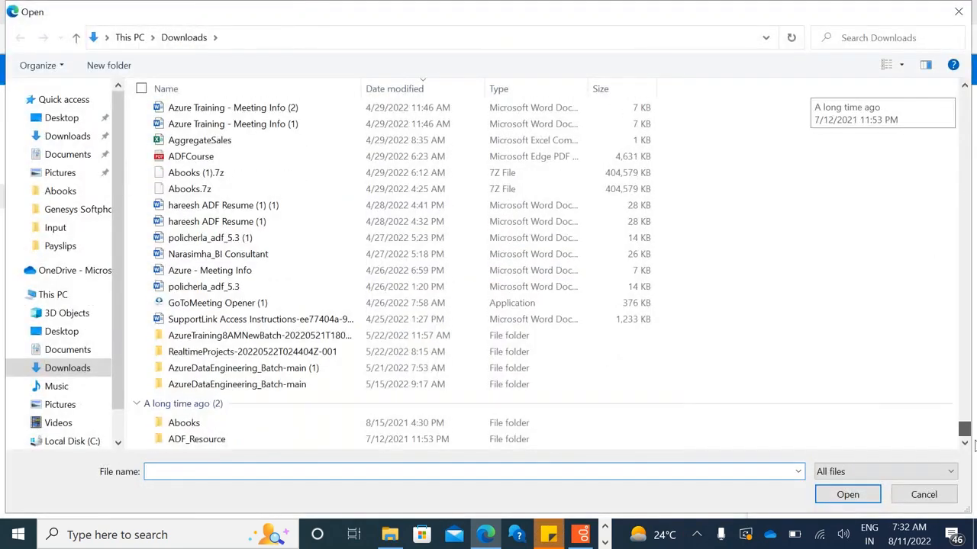
double_click(211, 441)
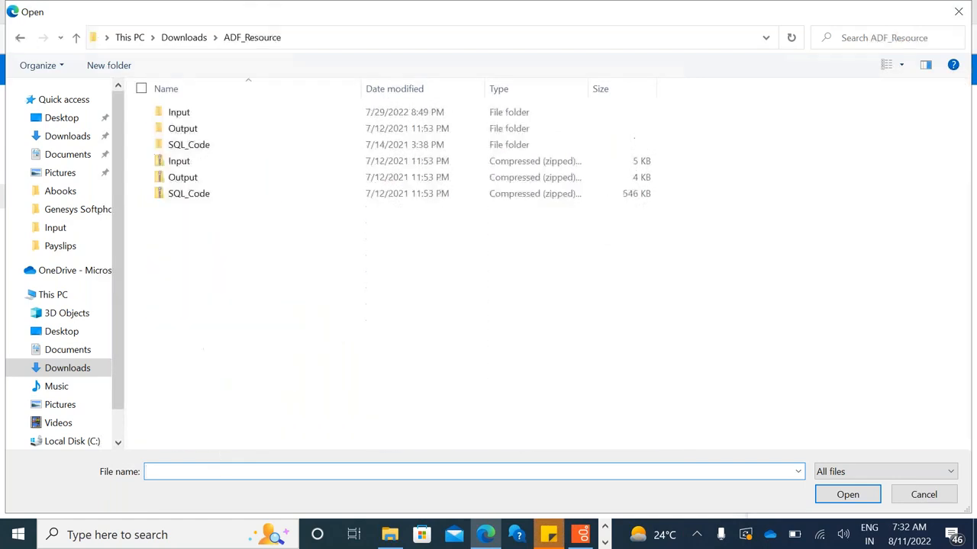
double_click(197, 115)
double_click(209, 293)
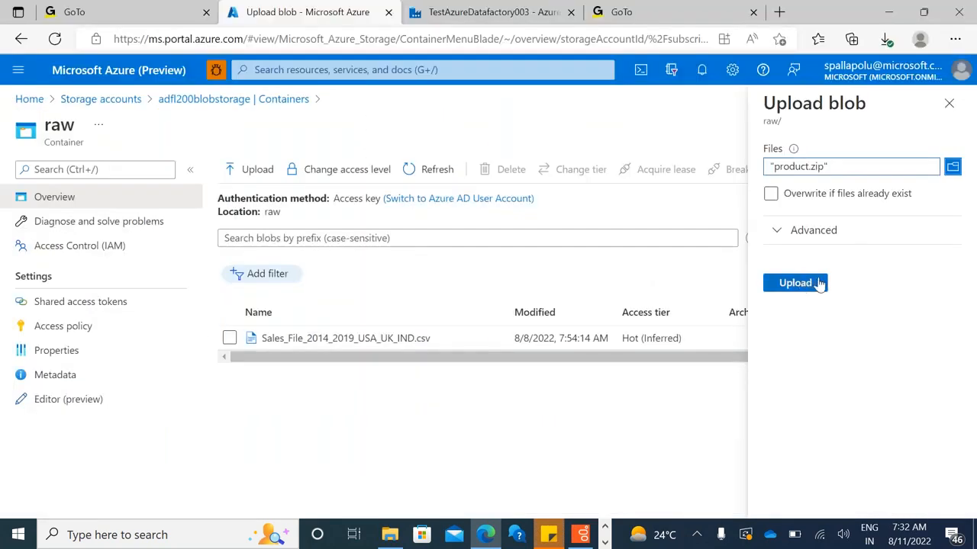
click(818, 284)
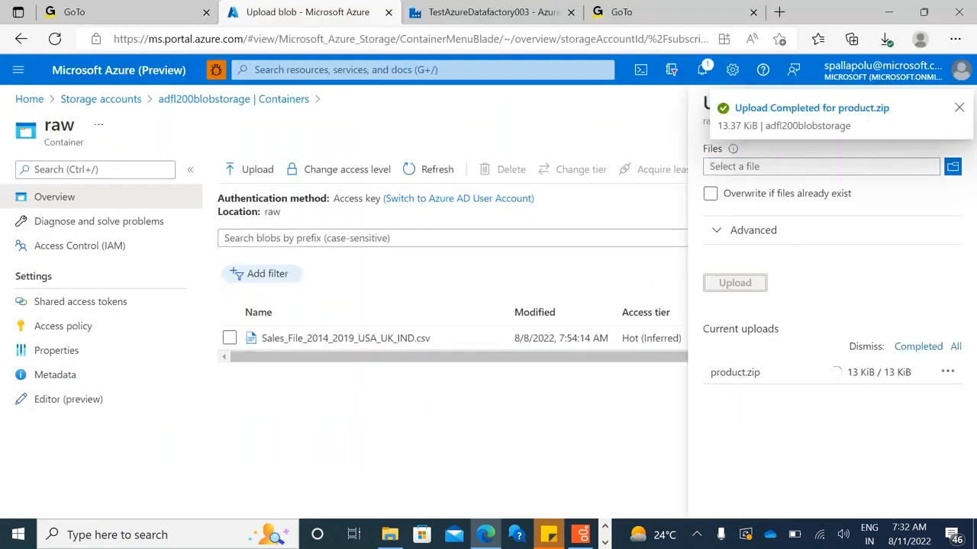
click(957, 107)
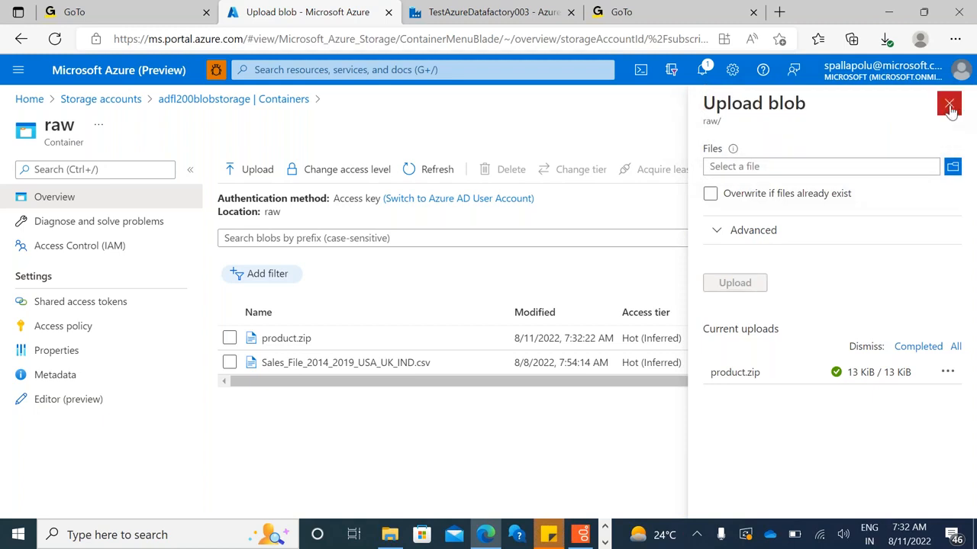
click(950, 107)
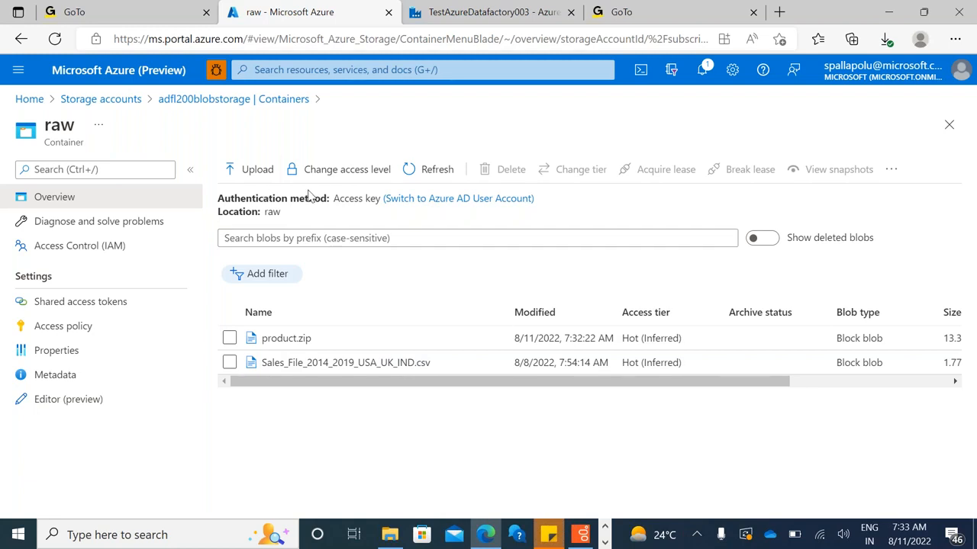
Return to Data Factory and continue the new dataset with the DelimitedText format
click(455, 22)
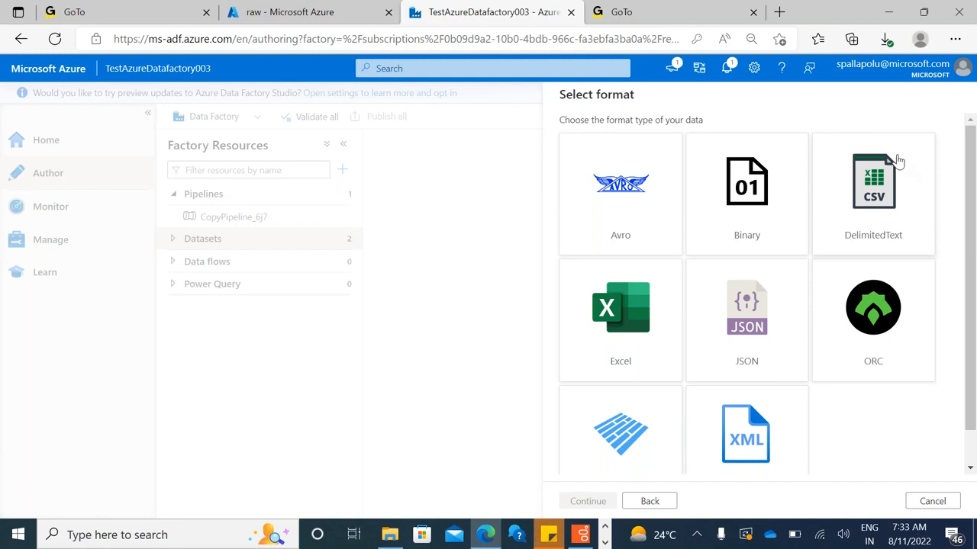
click(877, 191)
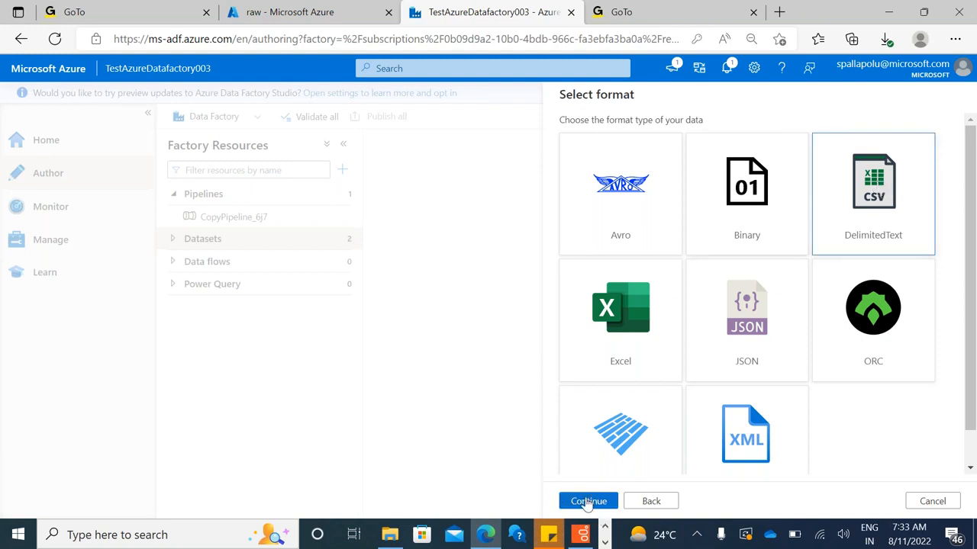
click(588, 502)
Name the dataset ds_productzipfile and assign it the linked service LS_BlobConnection
click(619, 139)
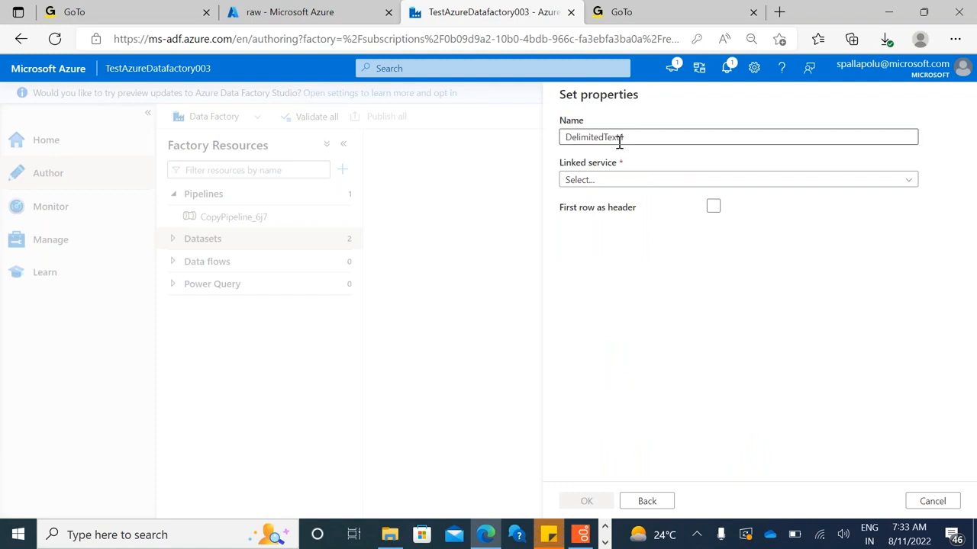
double_click(619, 139)
text(ds_)
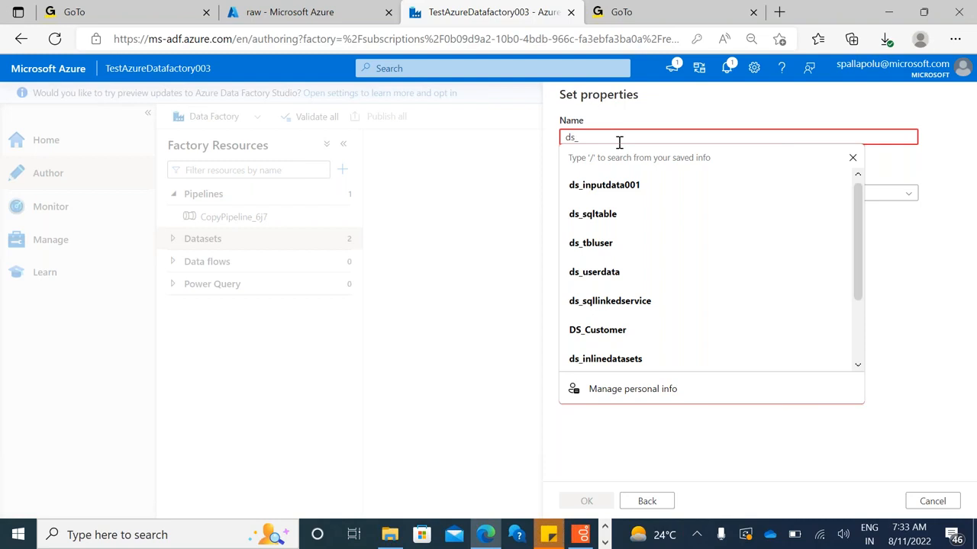
text(zipfile)
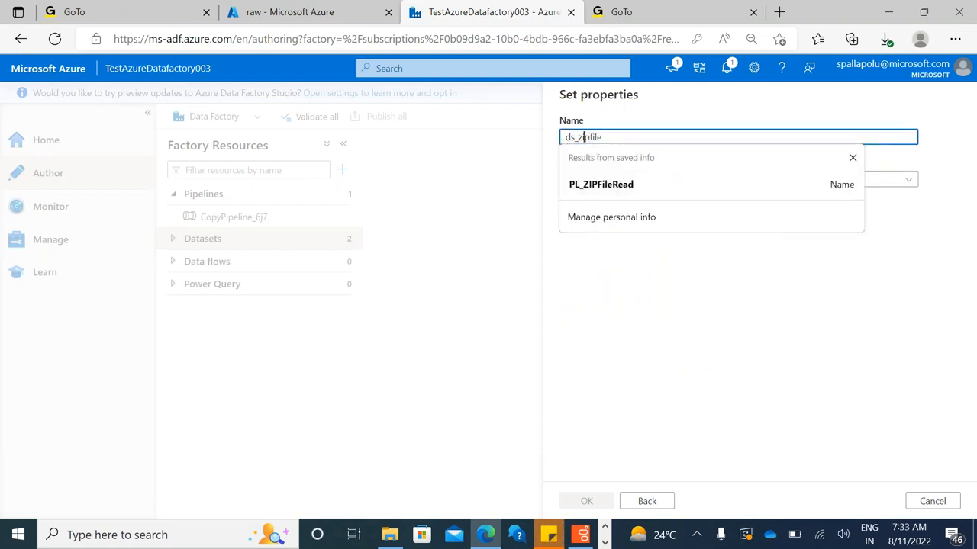
text(proc)
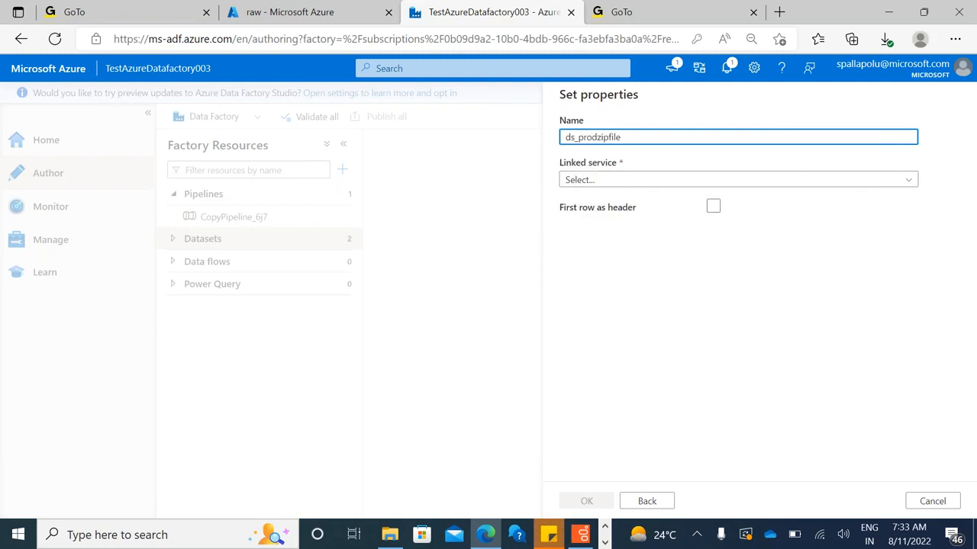
text(uct)
double_click(617, 137)
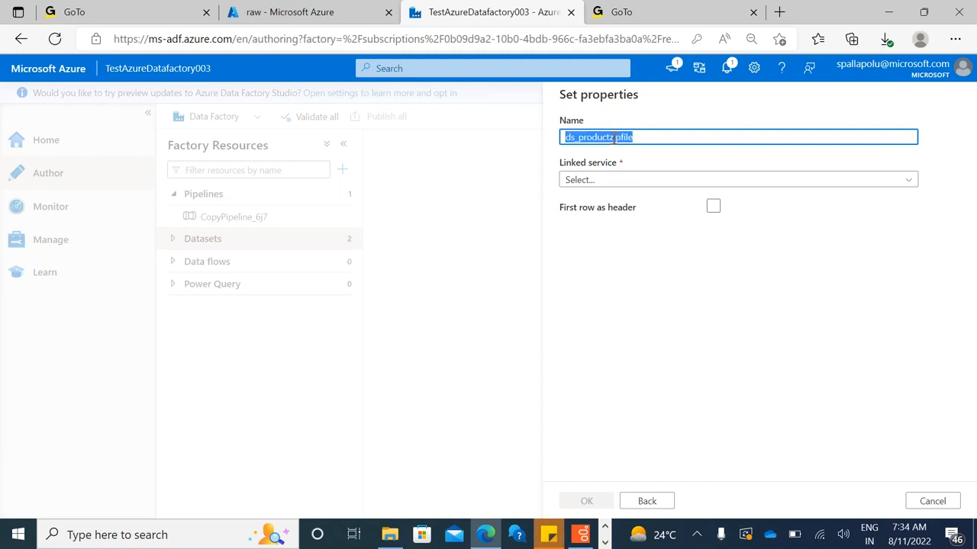
click(661, 181)
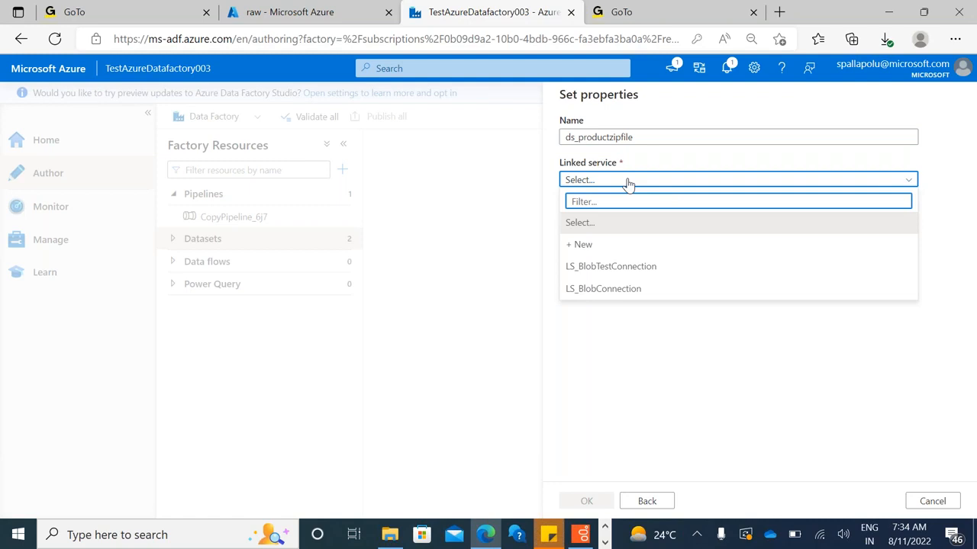
click(605, 290)
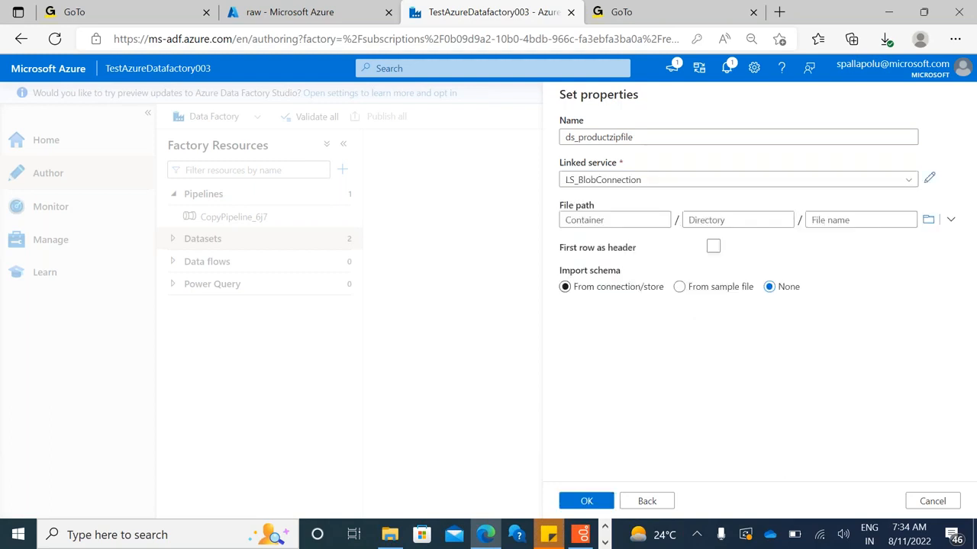
click(927, 220)
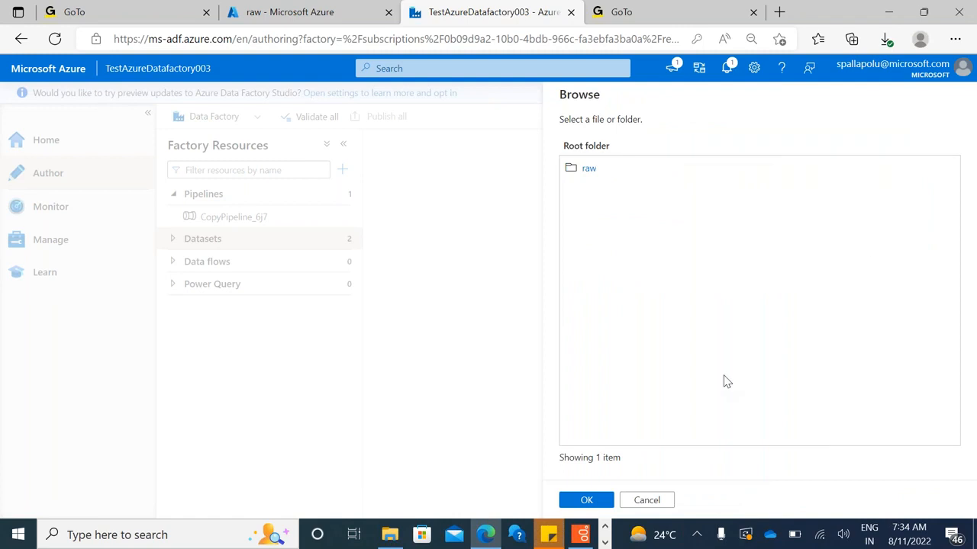
click(648, 501)
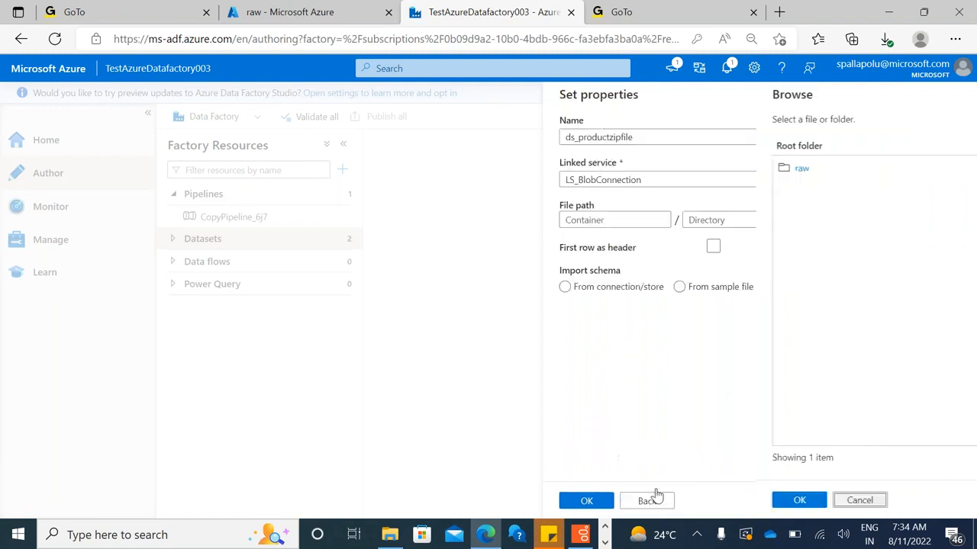
click(704, 183)
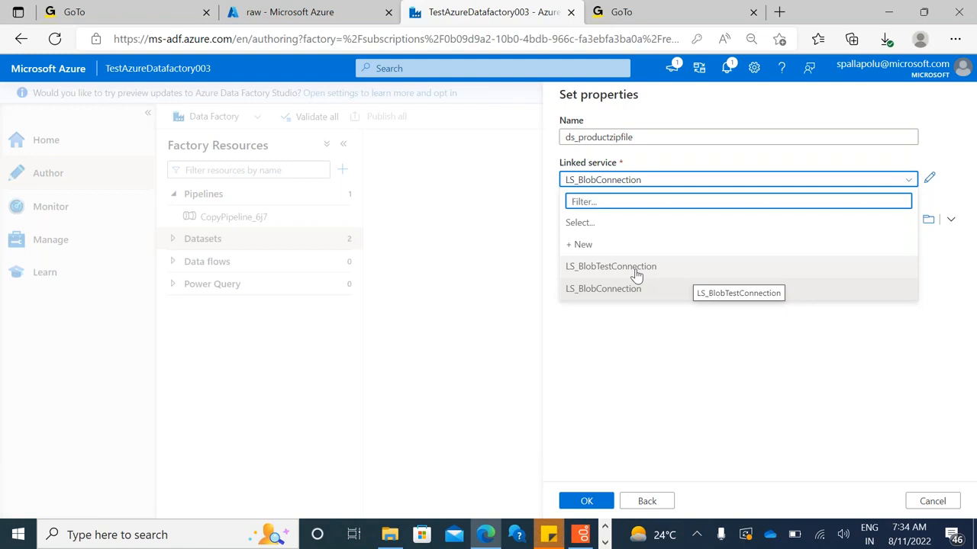
click(650, 341)
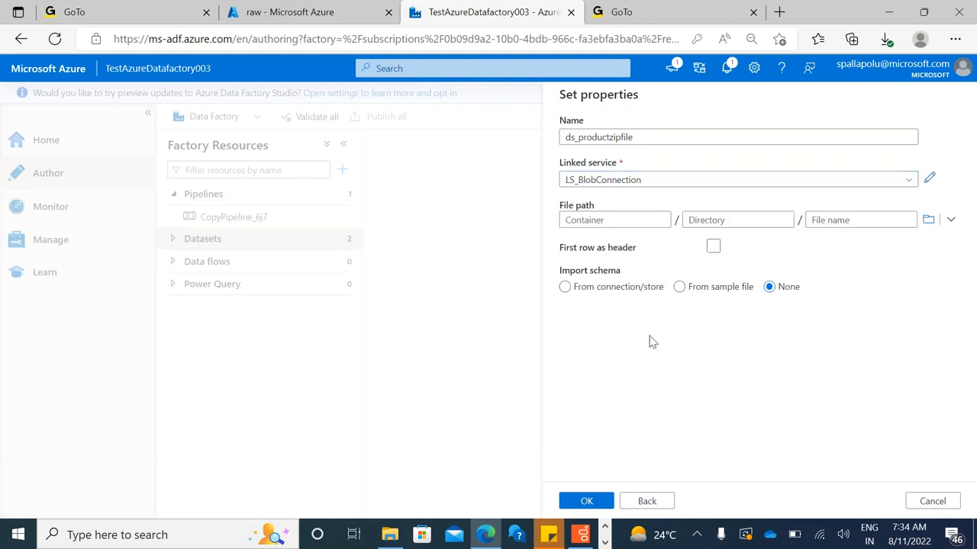
Browse the blob storage and set the dataset's file path to product.zip in the raw container
click(929, 221)
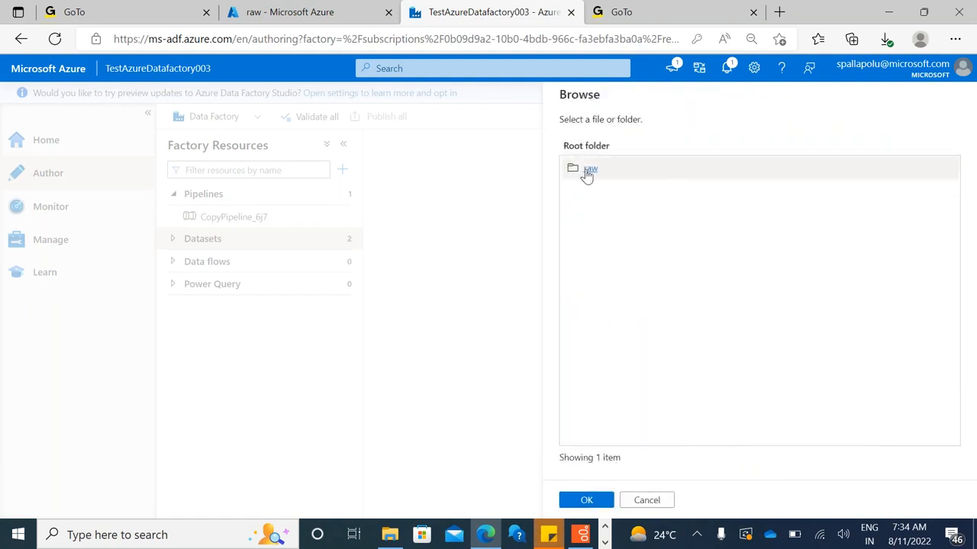
click(588, 169)
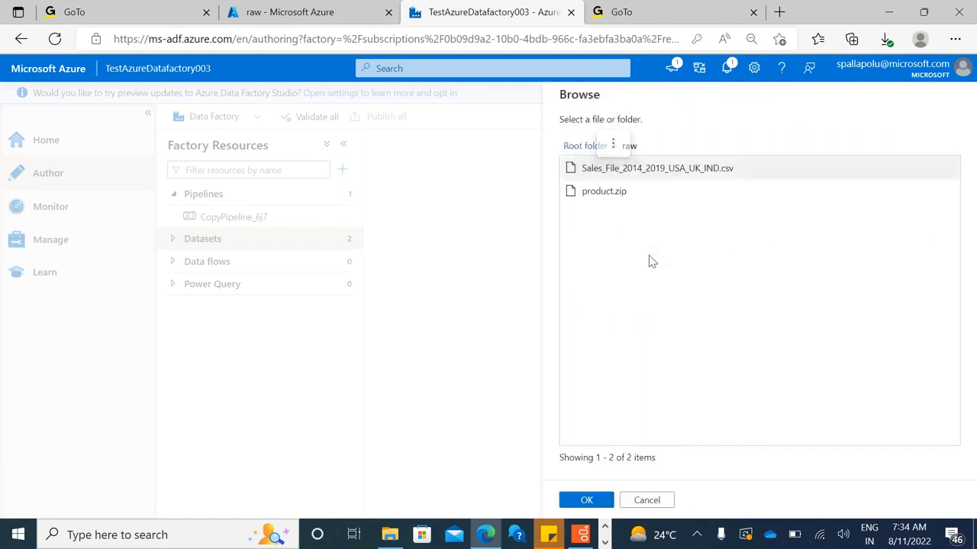
double_click(602, 191)
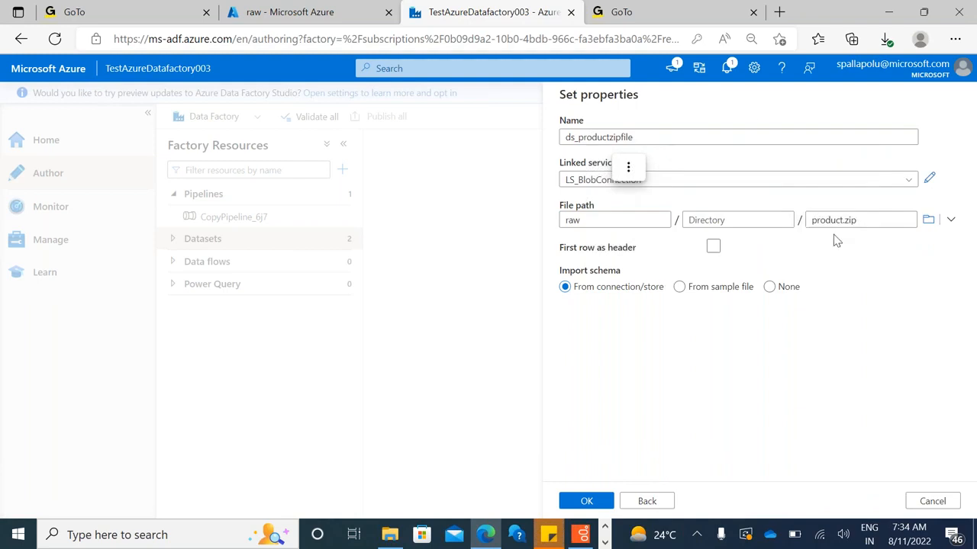
Compare the dataset's file name with the raw container's contents in the Azure portal and return to Data Factory
double_click(842, 219)
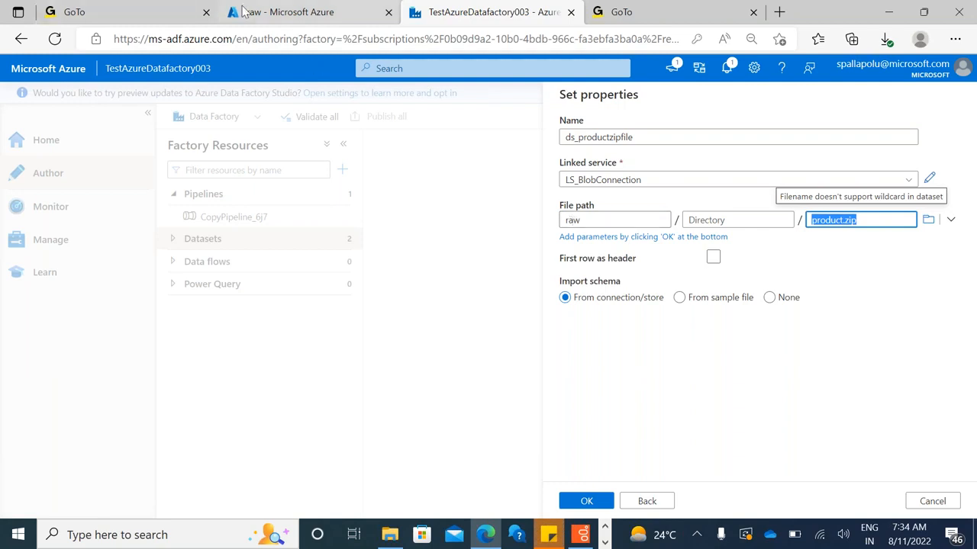
click(275, 12)
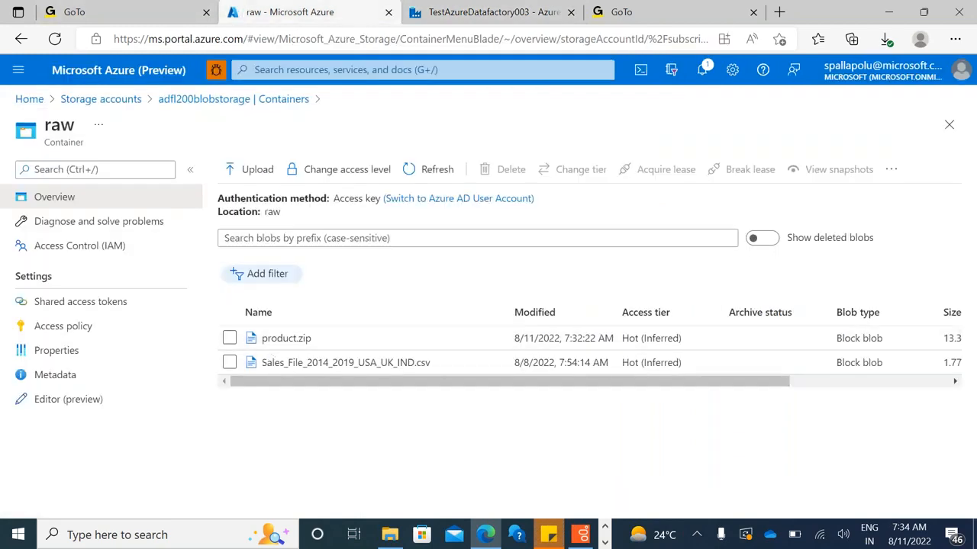
click(489, 15)
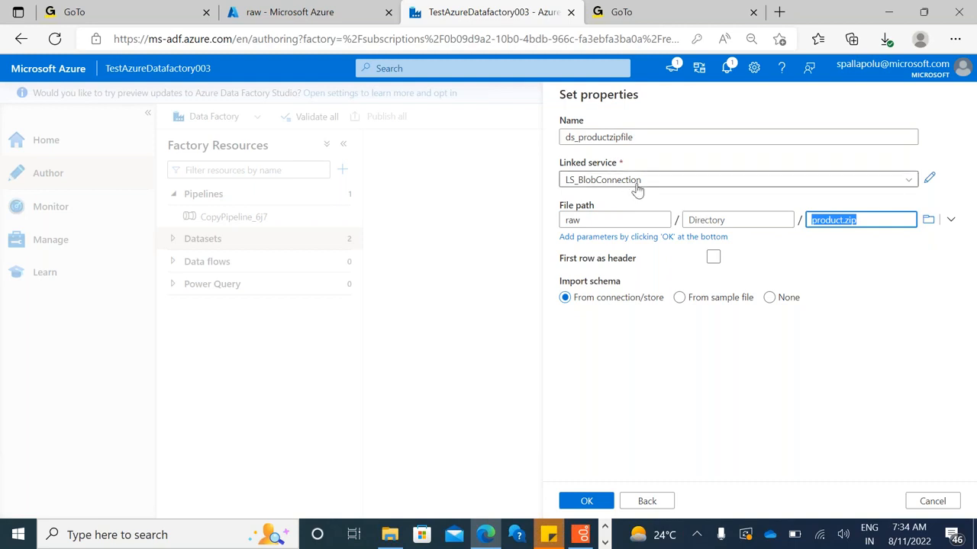
Open the dataset's linked service LS_BlobConnection for editing and test its connection
click(929, 181)
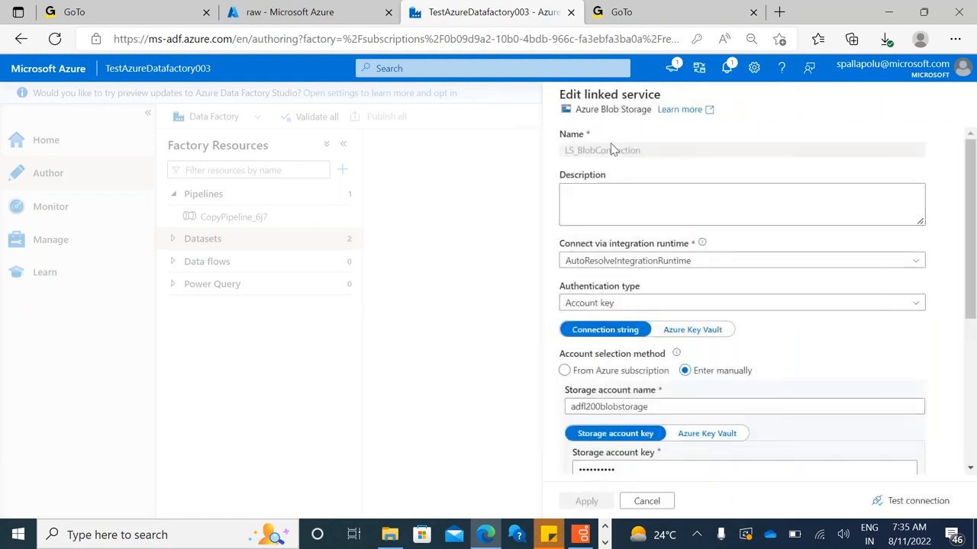
click(884, 501)
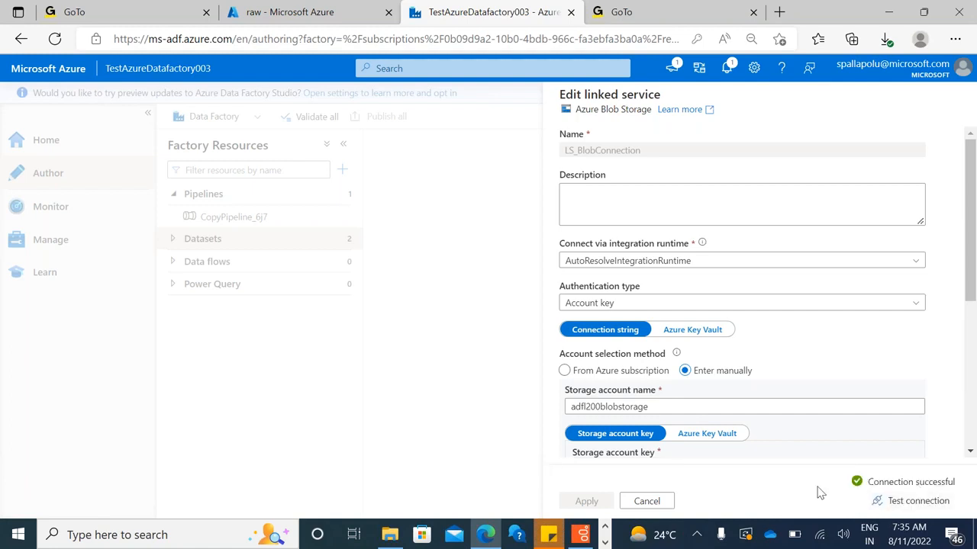
Leave the linked service editor without changes and enable First row as header for the dataset
click(647, 501)
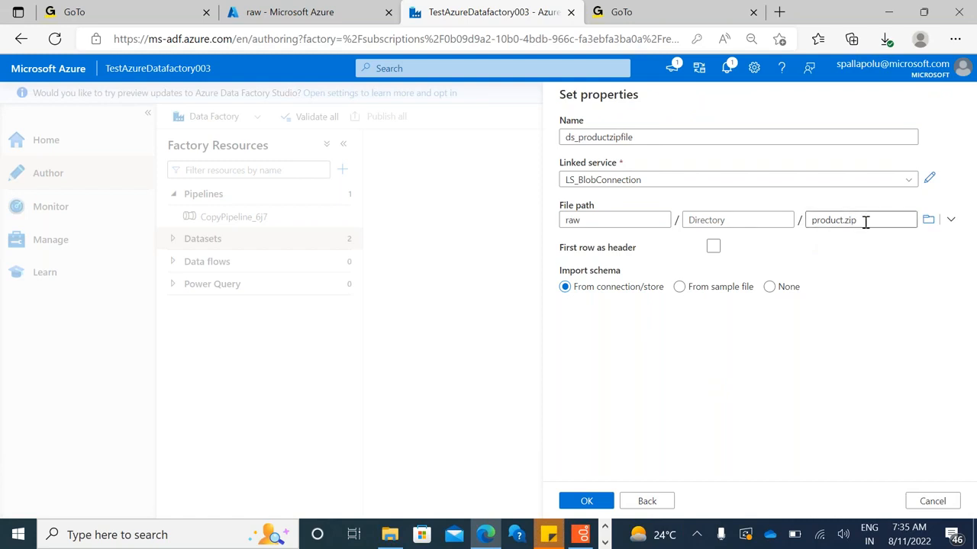
double_click(836, 219)
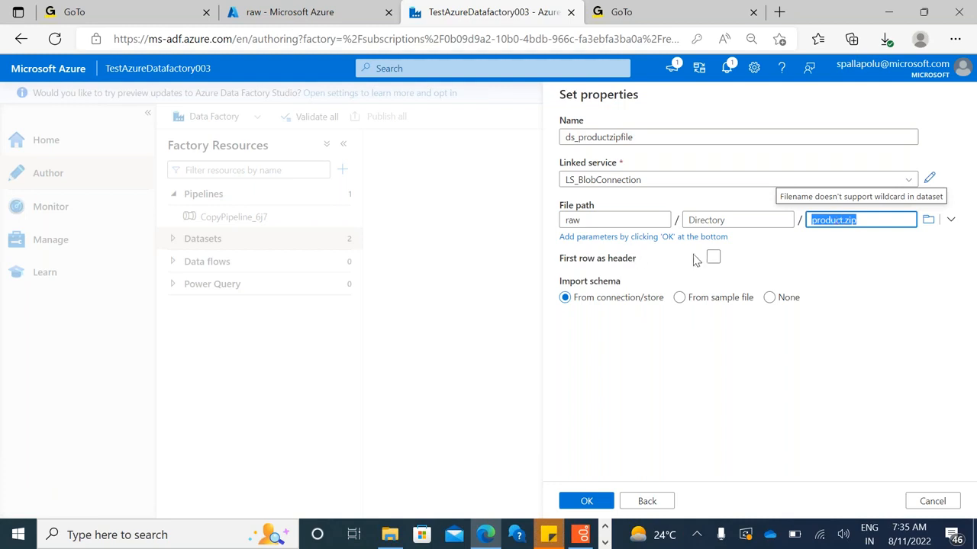
click(718, 261)
click(714, 248)
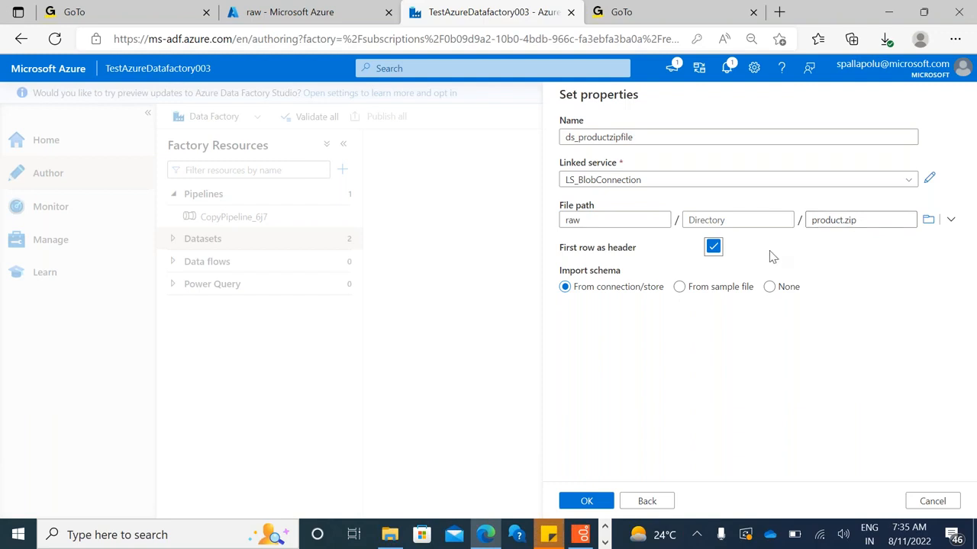
Set the dataset's schema import to From connection/store and create the dataset
click(679, 287)
click(769, 290)
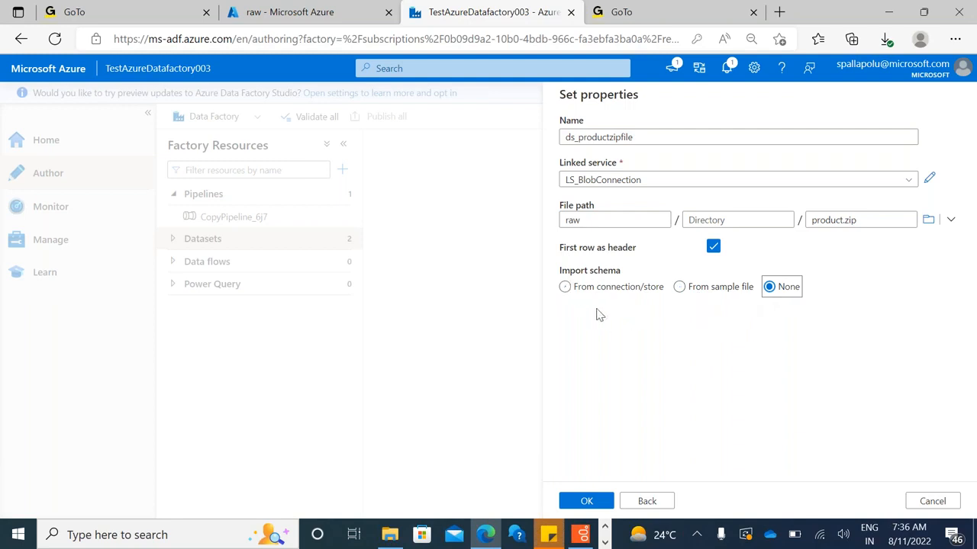
click(660, 290)
click(587, 502)
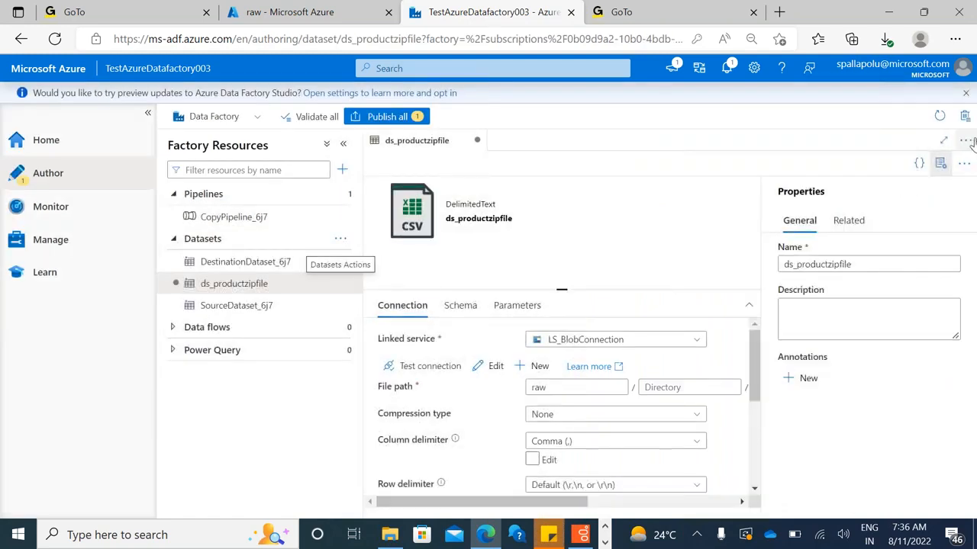
Hide the dataset's properties pane, then preview the data of product.zip and close the preview
click(941, 164)
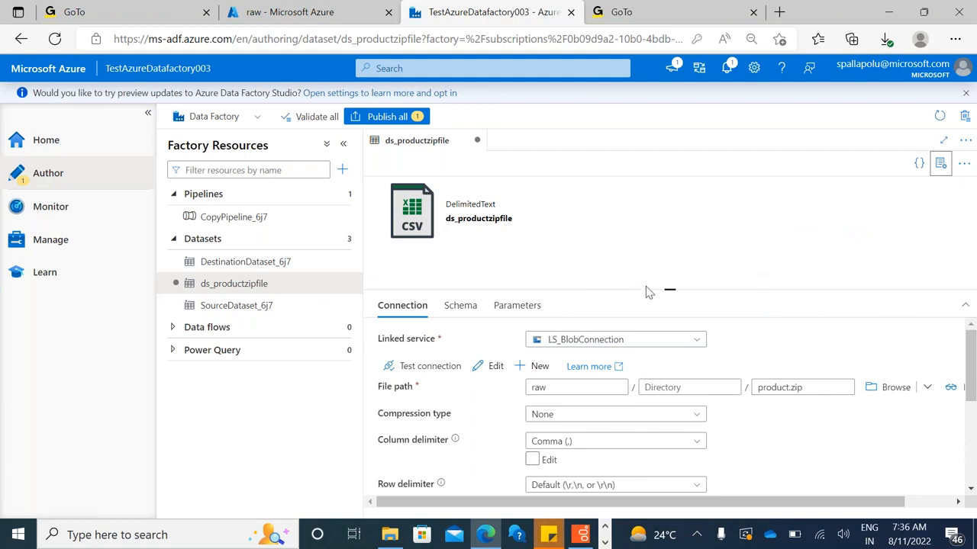
drag(647, 288, 634, 256)
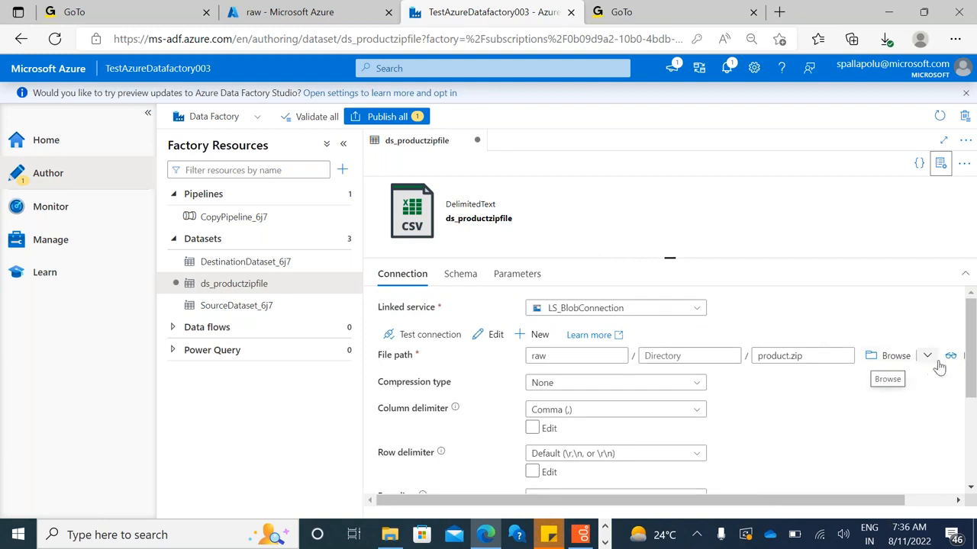
drag(810, 505, 867, 517)
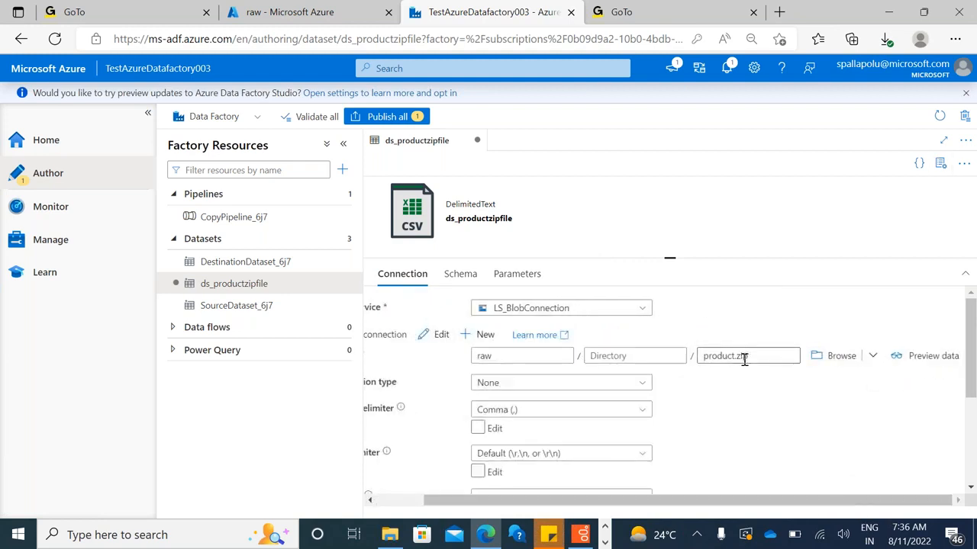
click(933, 356)
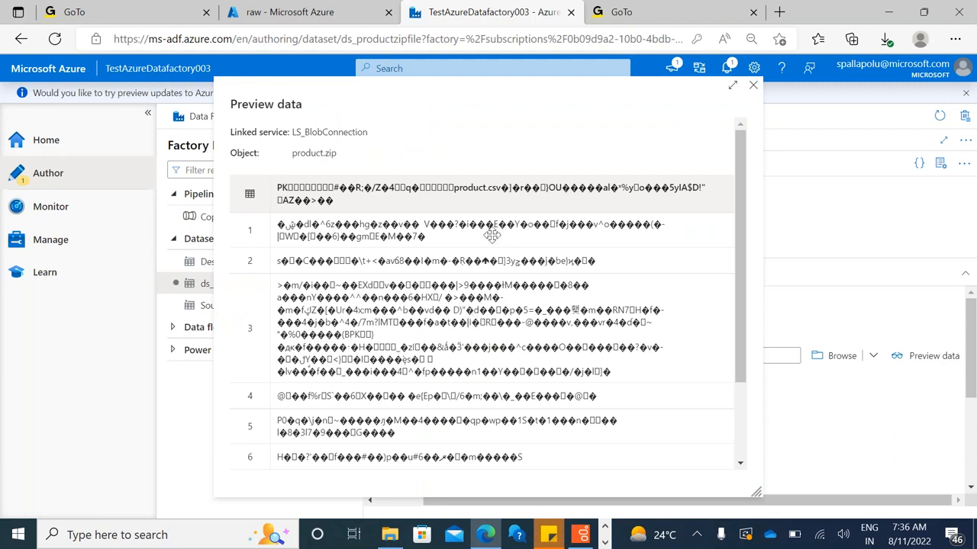
click(753, 85)
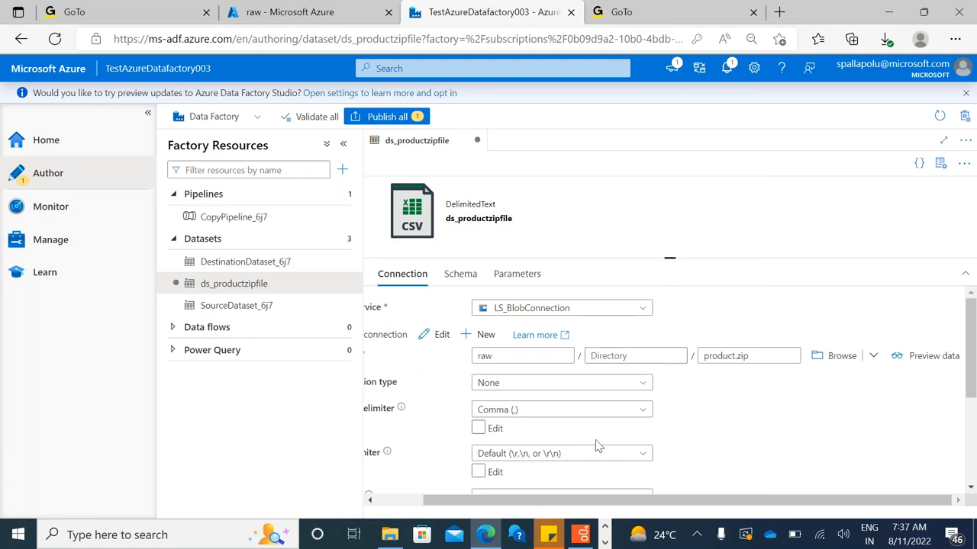
Set the dataset's compression type to ZipDeflate (.zip)
drag(642, 502, 597, 502)
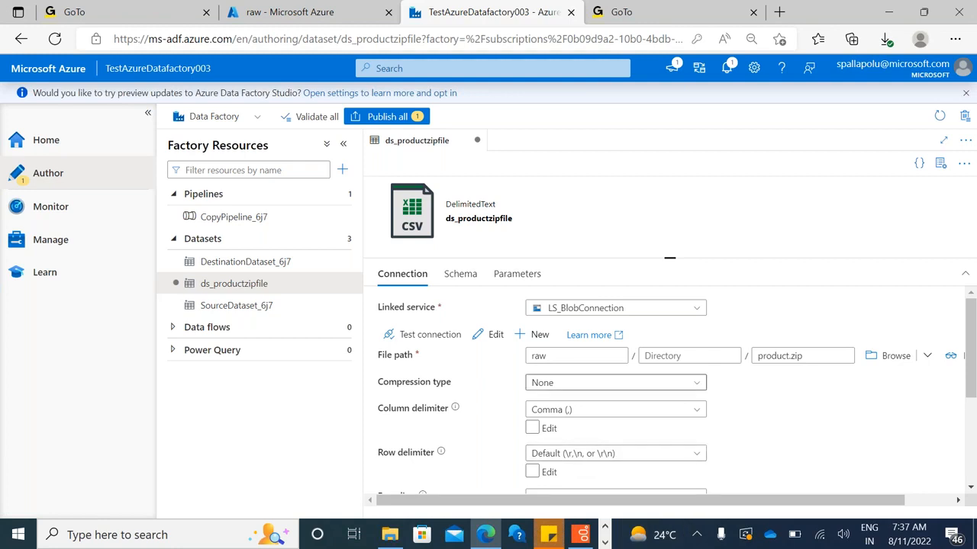
click(644, 388)
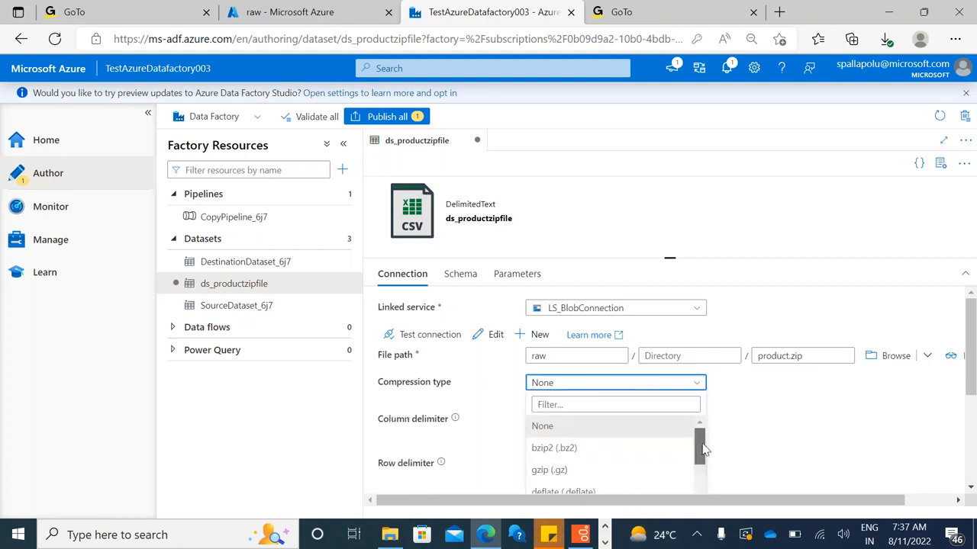
scroll(701, 443, down, 3)
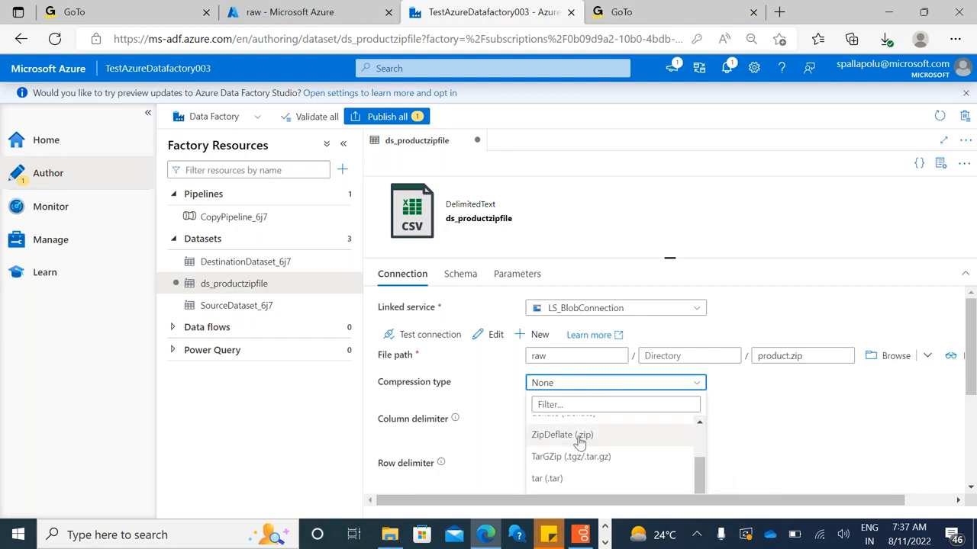
click(573, 434)
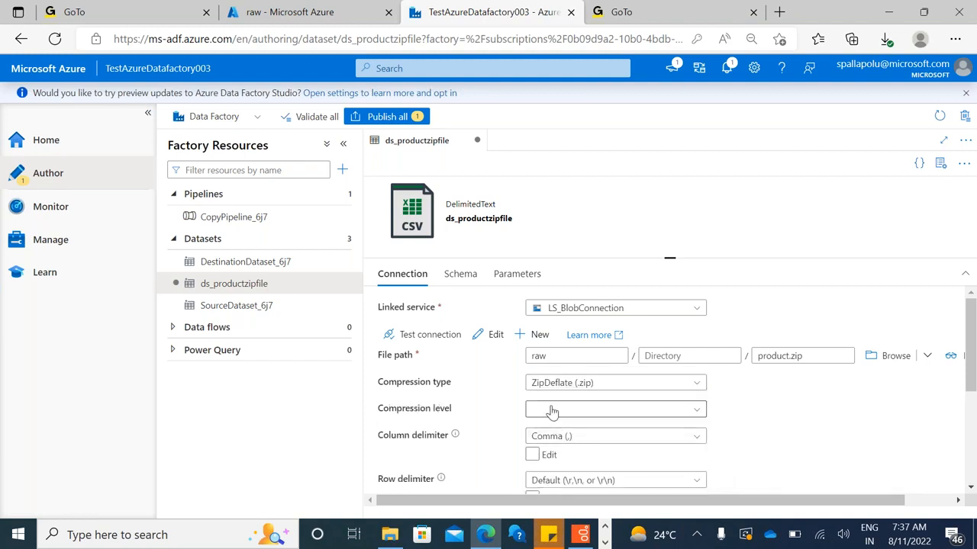
Look through the available compression types while keeping ZipDeflate (.zip) selected
click(618, 390)
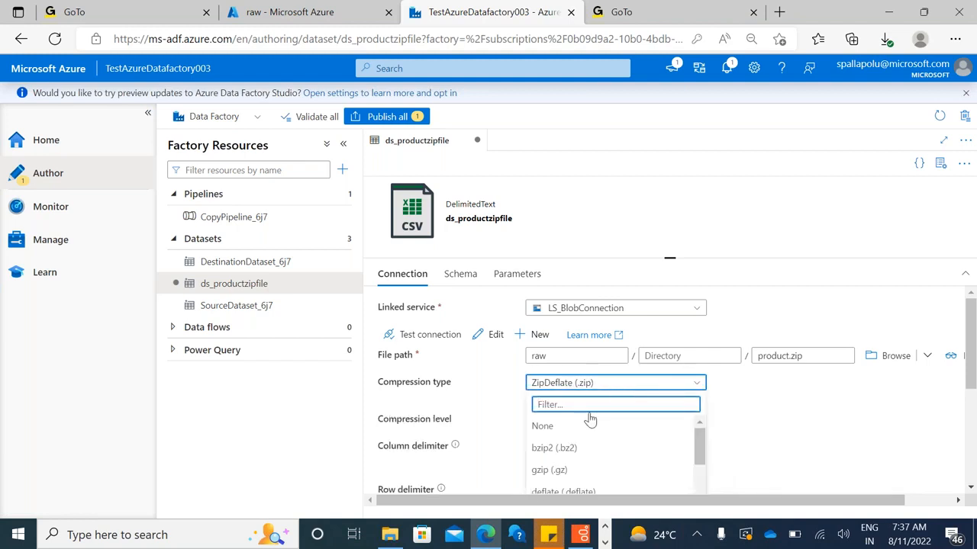
drag(699, 447, 708, 474)
drag(706, 485, 700, 433)
click(771, 420)
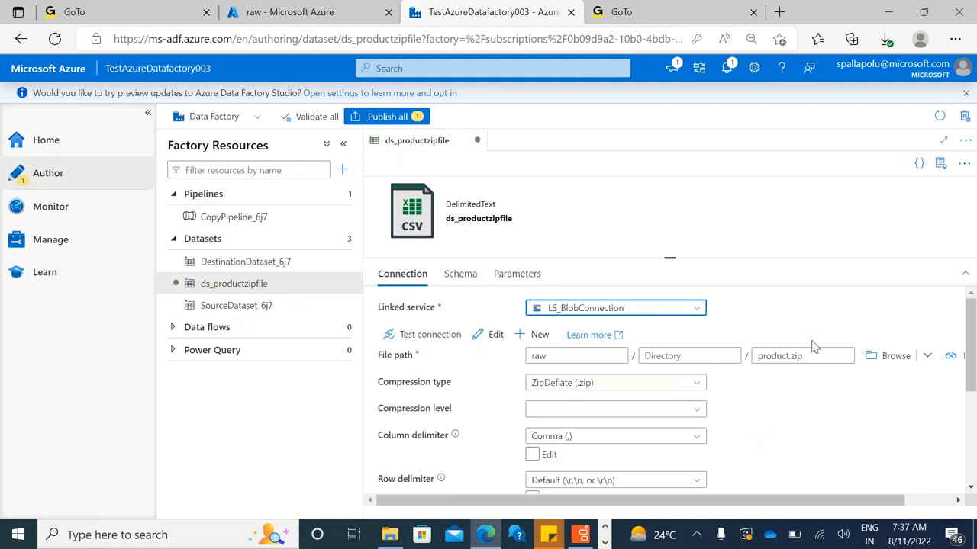
click(690, 388)
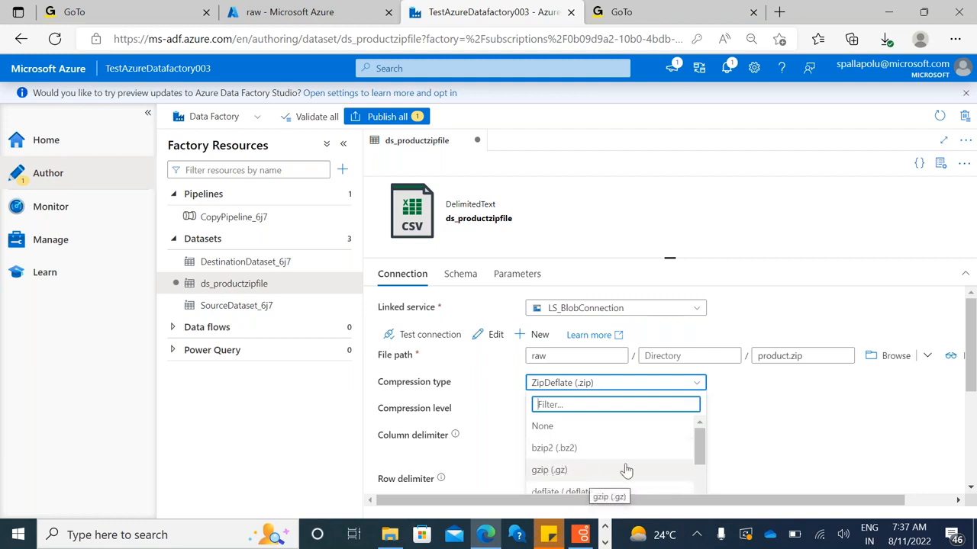
click(796, 424)
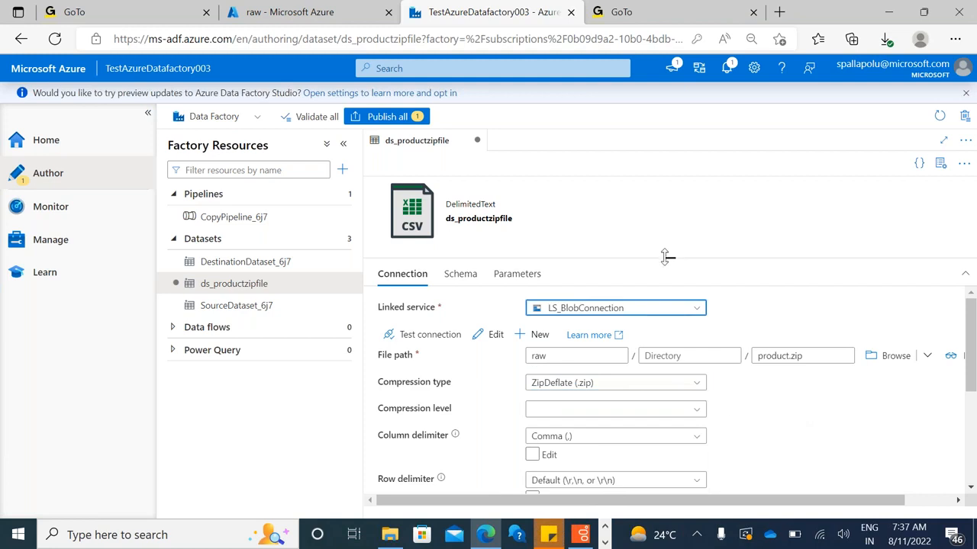
Preview the product.zip data with the ZipDeflate compression type applied, check its rows and close the preview
drag(666, 257, 664, 233)
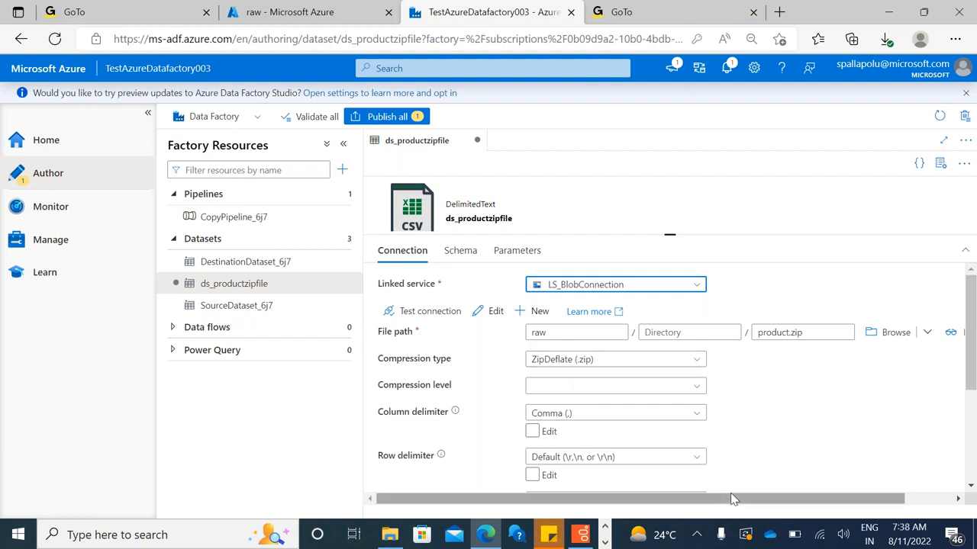
drag(731, 499, 760, 501)
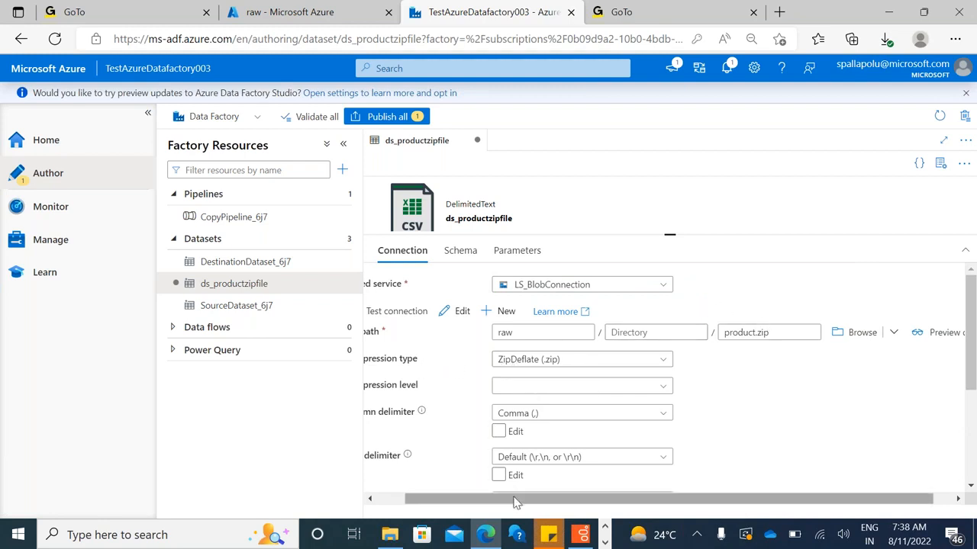
drag(493, 503, 450, 502)
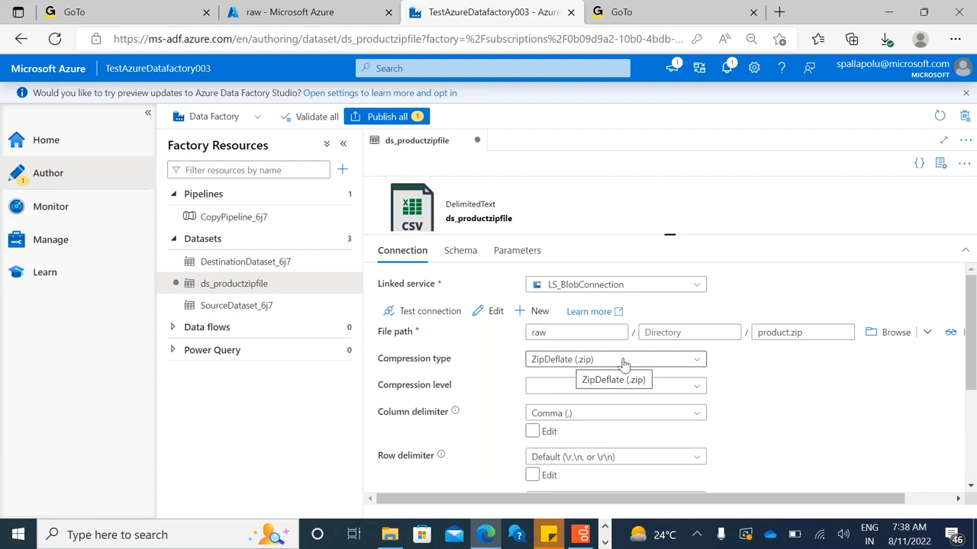
drag(789, 497, 973, 320)
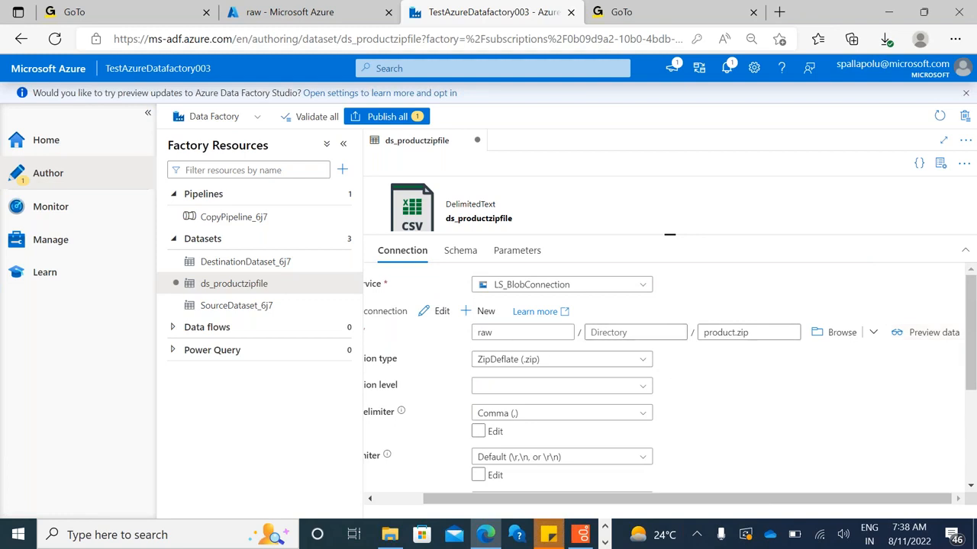
click(933, 336)
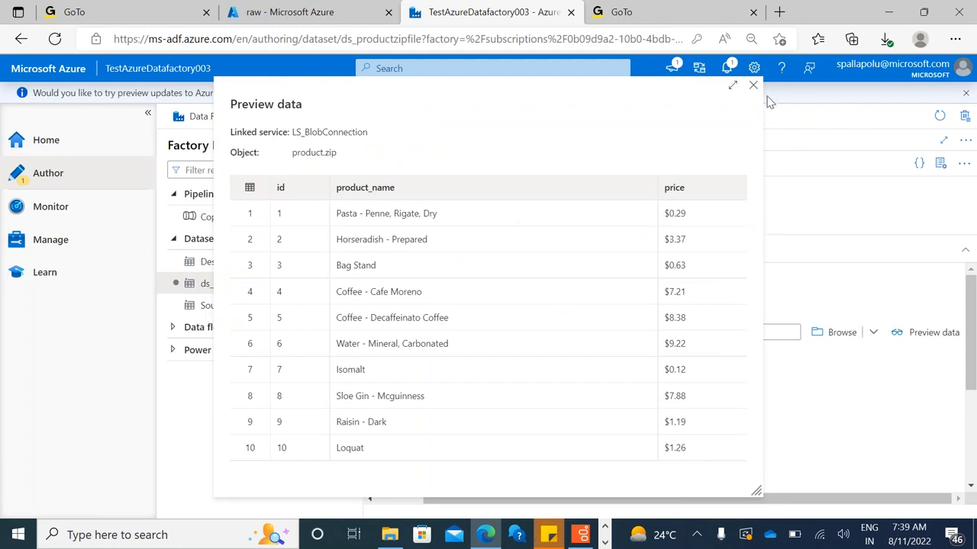
click(753, 88)
click(900, 332)
click(757, 84)
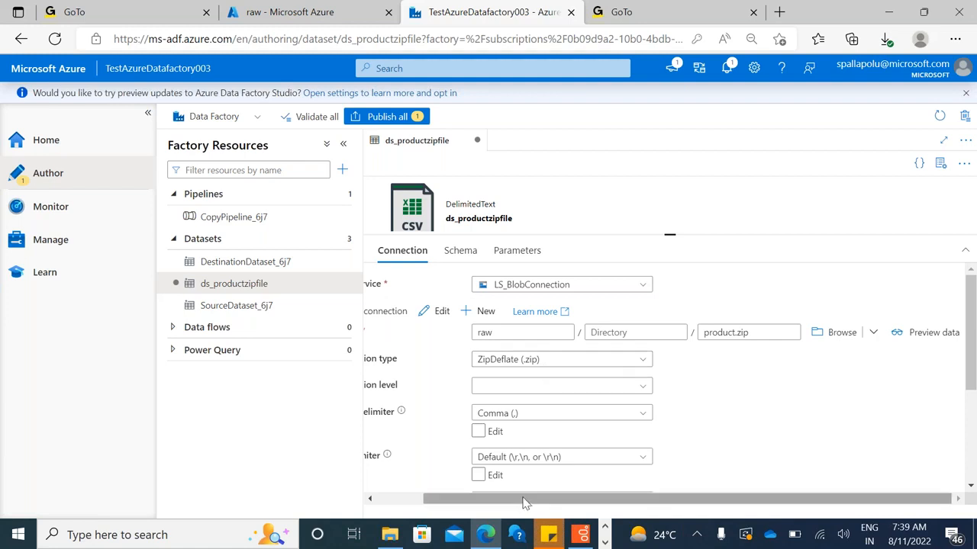
Set the dataset's compression level to Optimal
drag(525, 502, 446, 489)
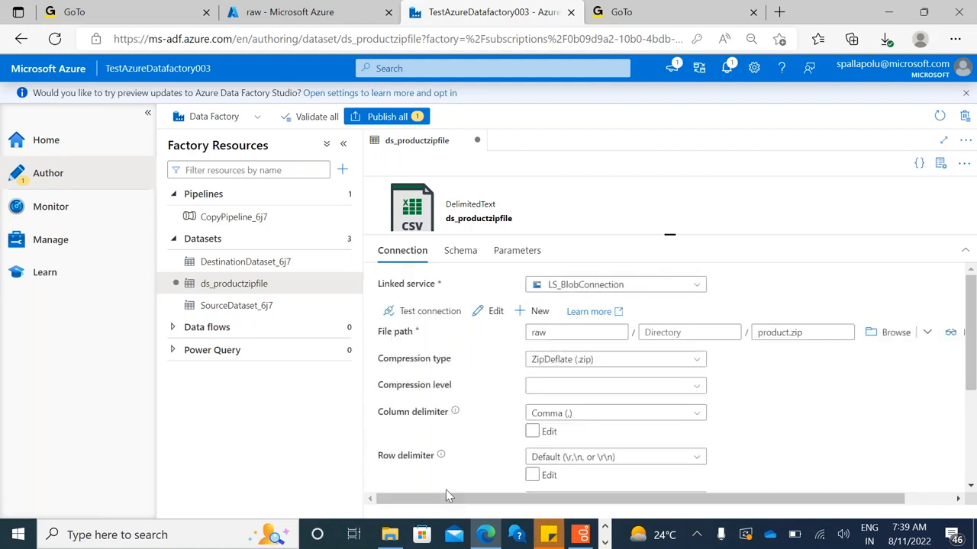
click(554, 390)
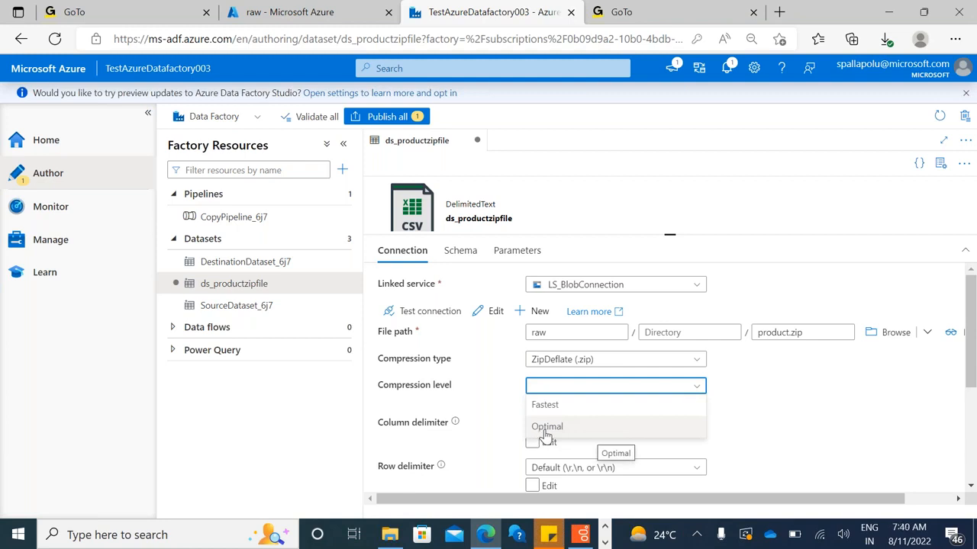
click(545, 431)
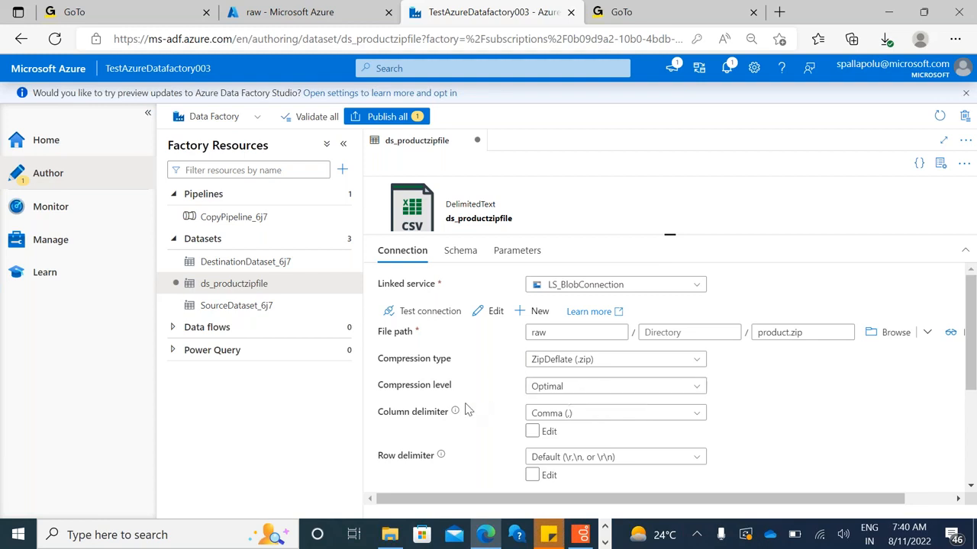
Enlarge the connection settings and review the available column delimiters, keeping Comma (,) selected
mouse_move(451, 419)
drag(674, 233, 674, 208)
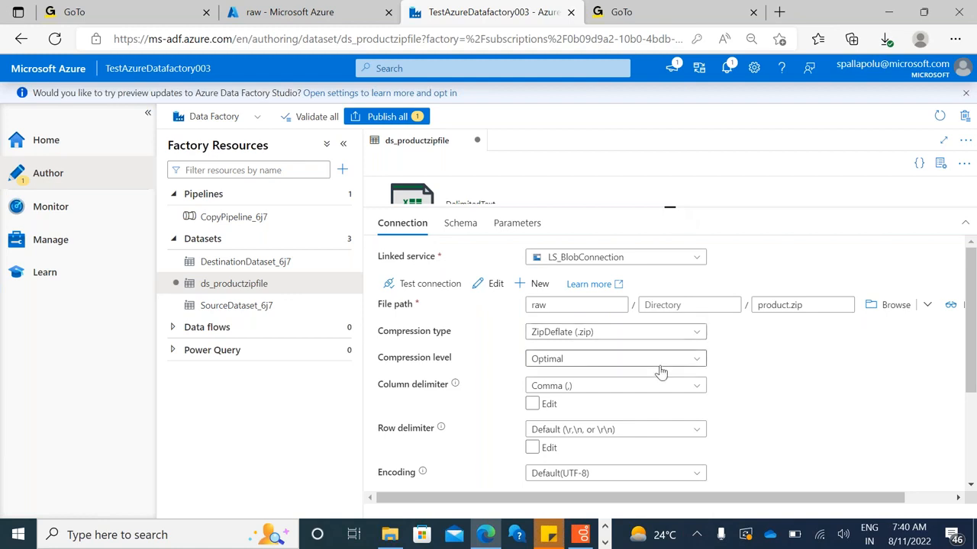
click(678, 387)
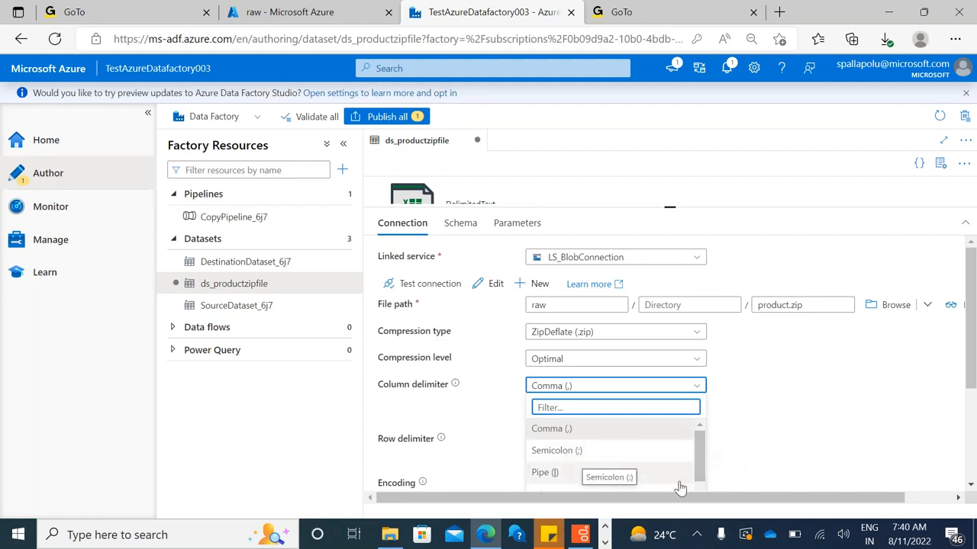
drag(974, 324, 973, 381)
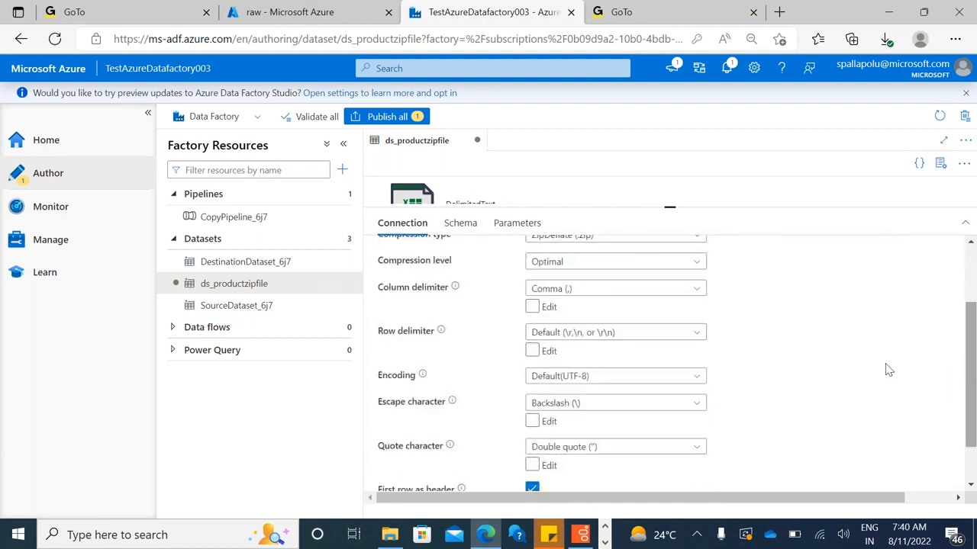
click(691, 290)
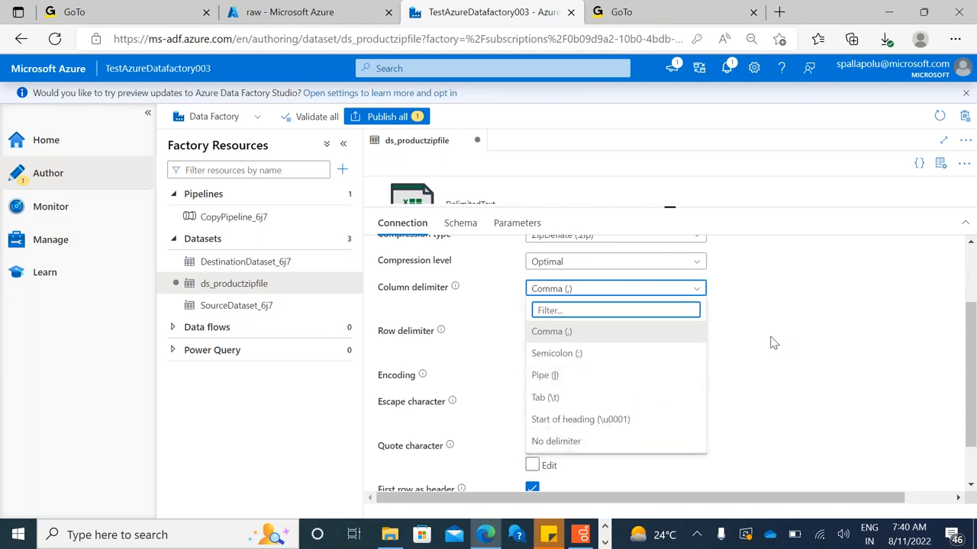
scroll(754, 337, up, 2)
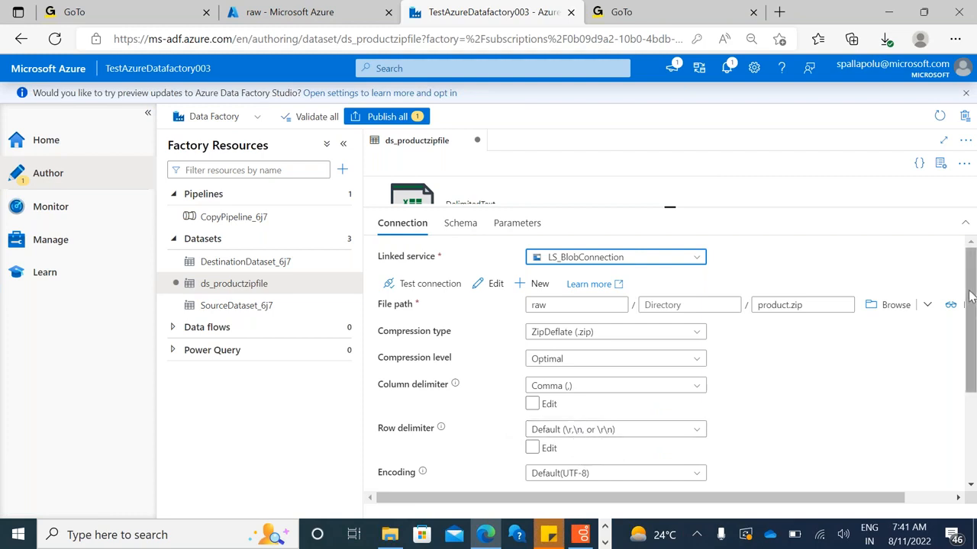
Review the available encoding options for the dataset, keeping Default(UTF-8) selected
drag(970, 296, 973, 374)
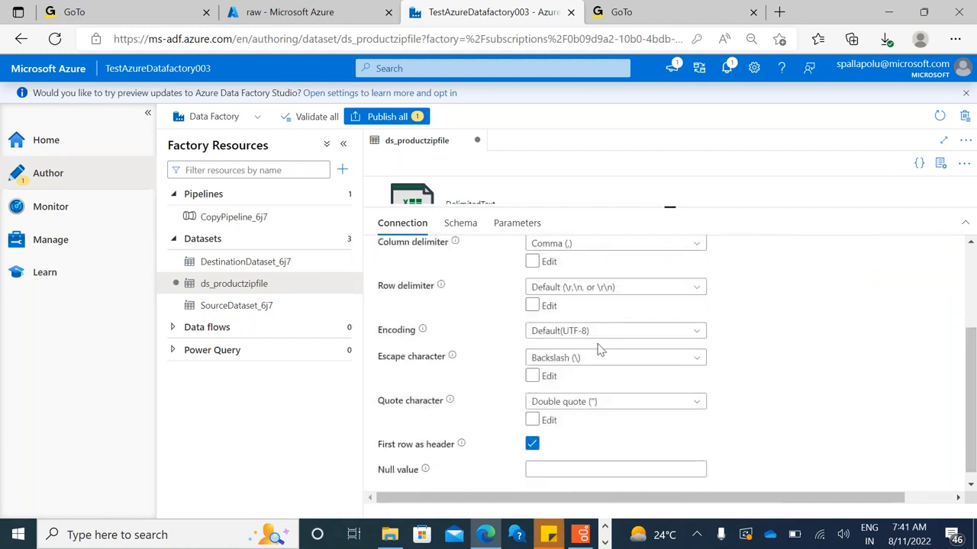
click(701, 339)
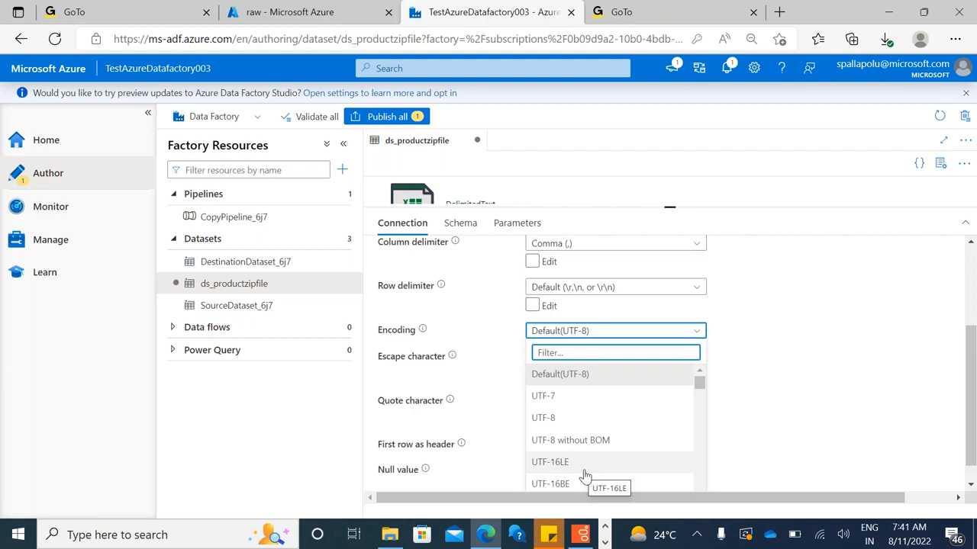
click(741, 384)
scroll(744, 383, up, 2)
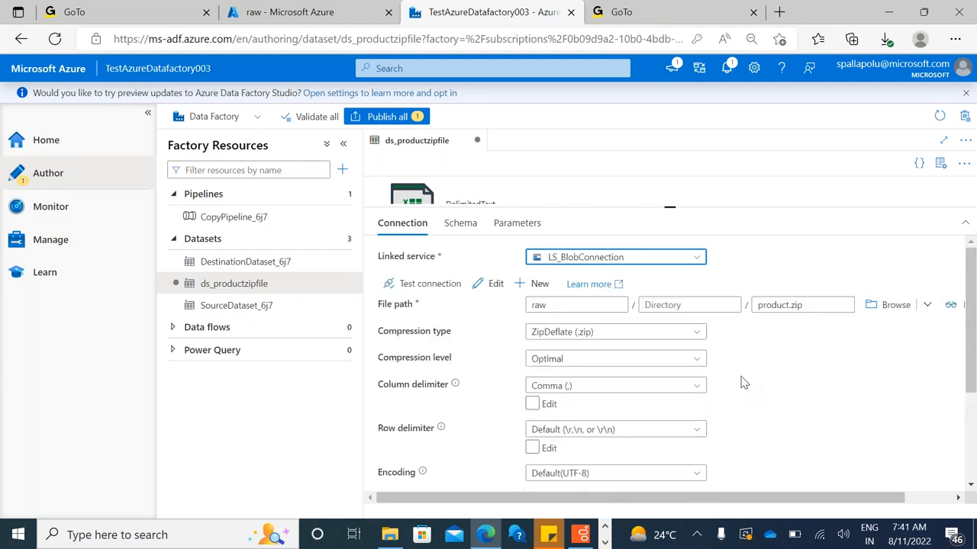
Try the manual edit option for the dataset's column delimiter and switch it off again
click(553, 409)
click(555, 413)
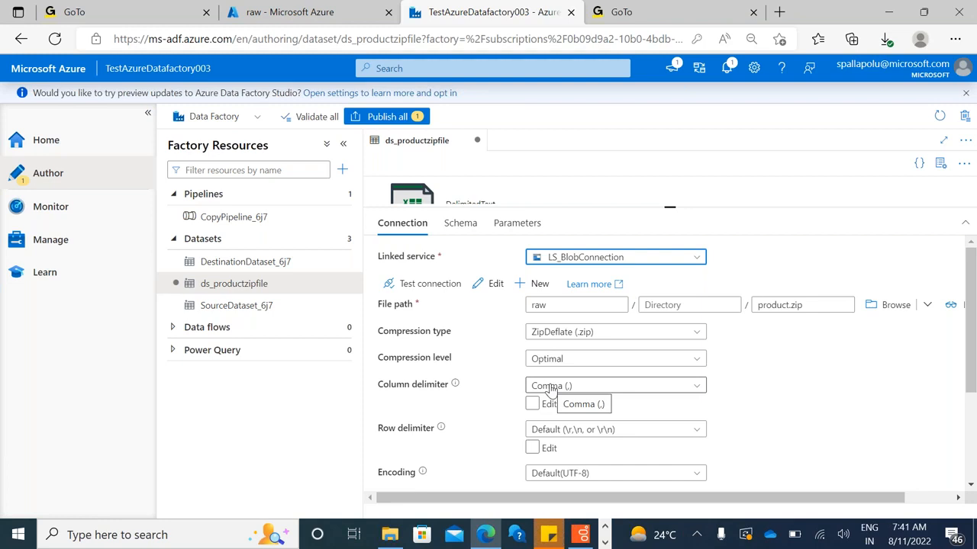
click(545, 405)
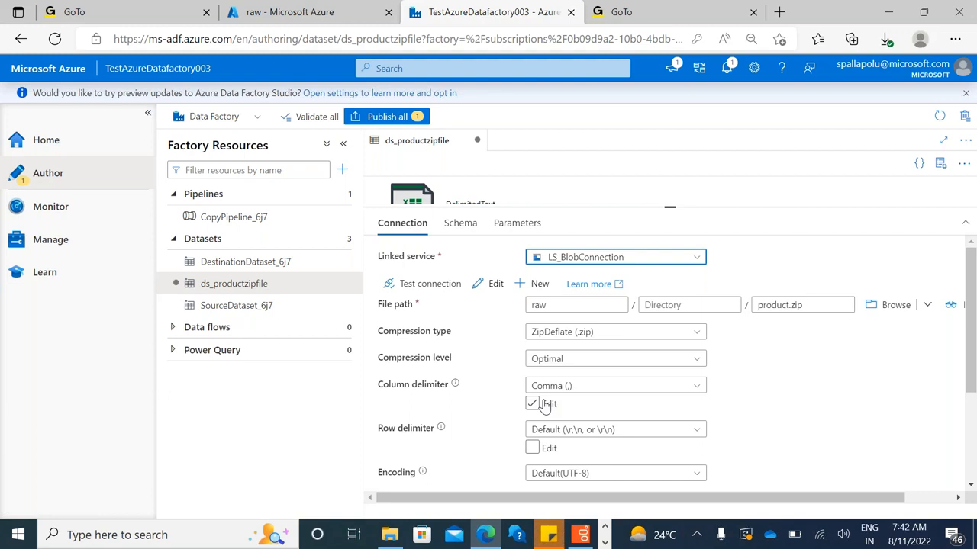
click(545, 405)
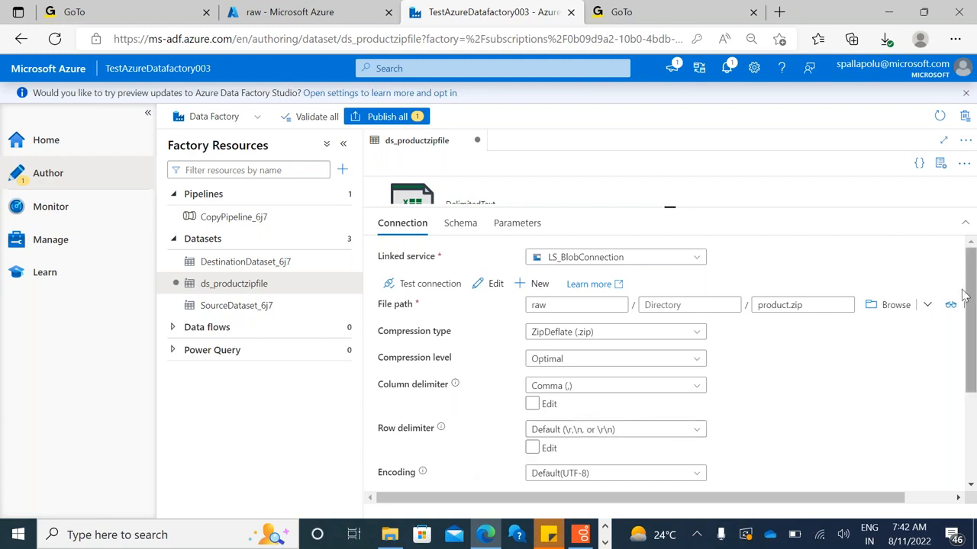
Review the dataset's remaining connection settings down to the null value, briefly toggling the escape character's manual edit option
drag(925, 292, 965, 357)
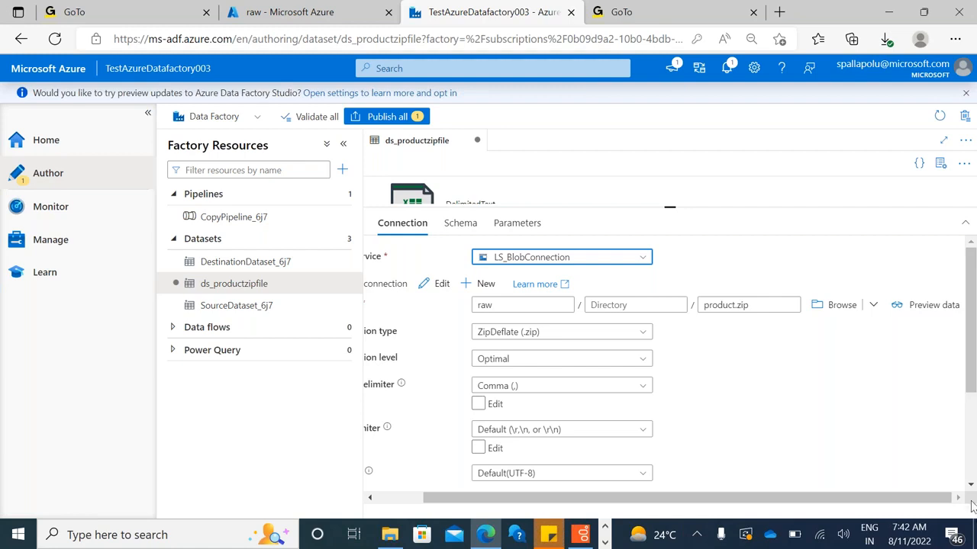
scroll(973, 477, down, 2)
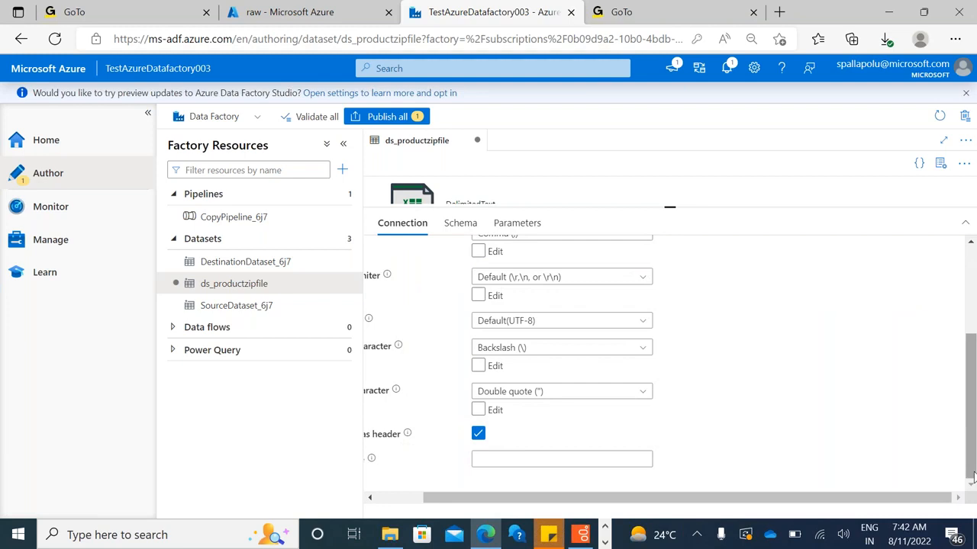
drag(788, 501, 578, 390)
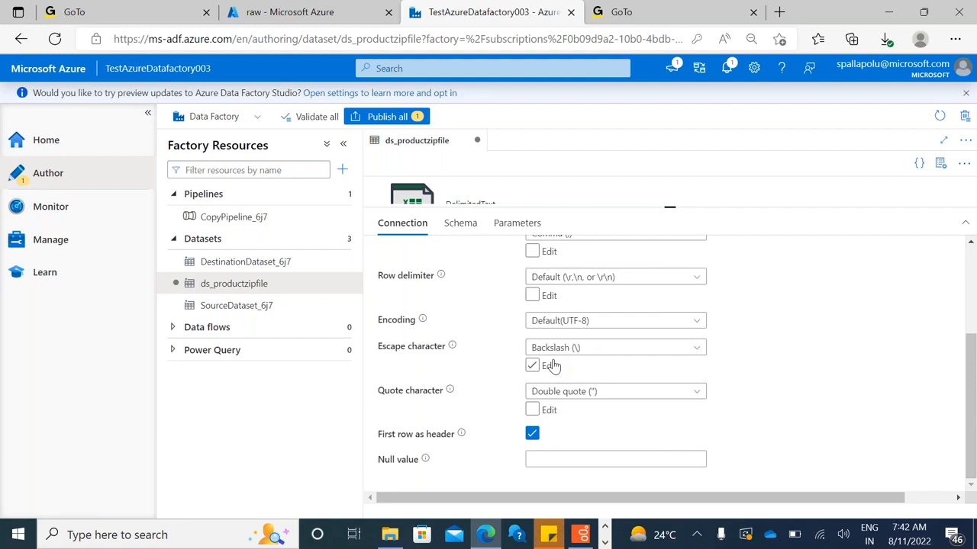
click(555, 367)
scroll(524, 434, up, 3)
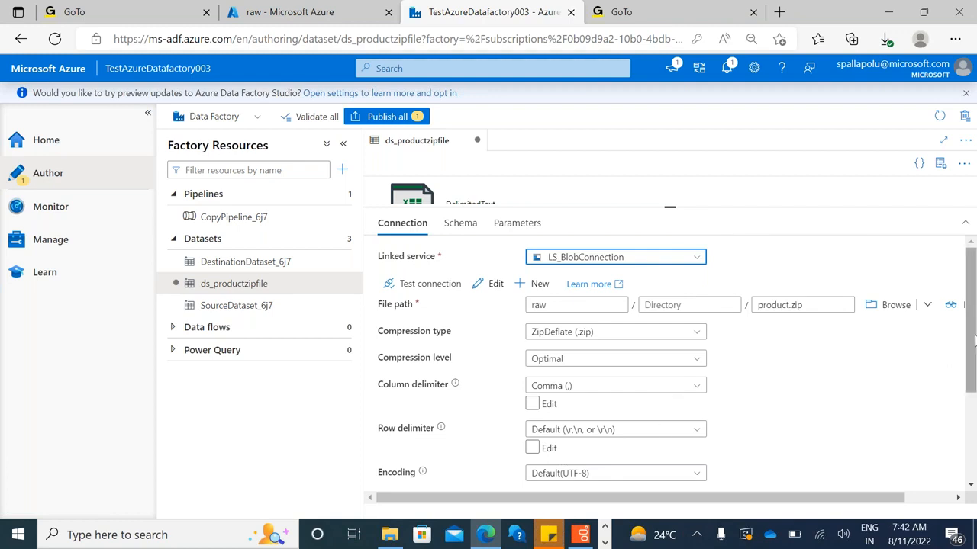
scroll(974, 334, down, 2)
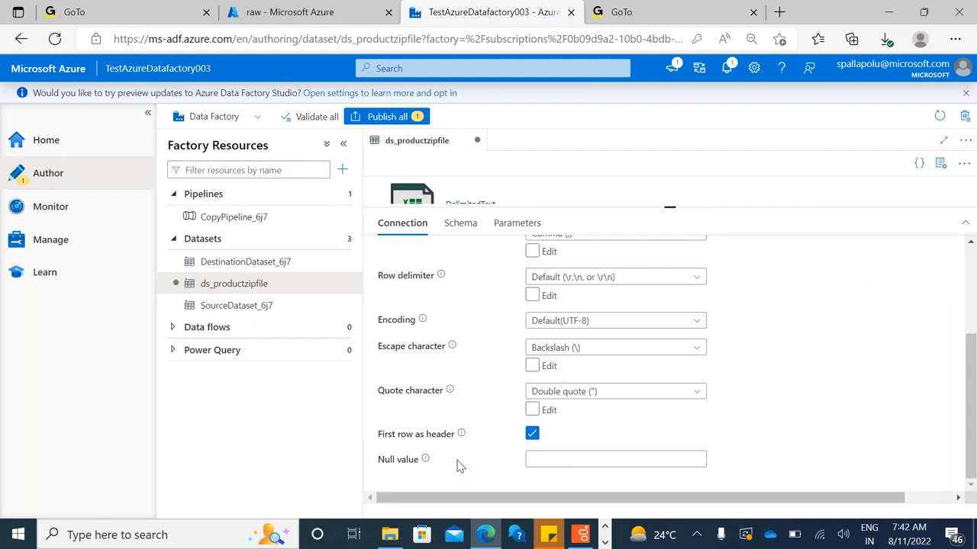
Clear the dataset's encoding and select Default(UTF-8) for it again
click(628, 320)
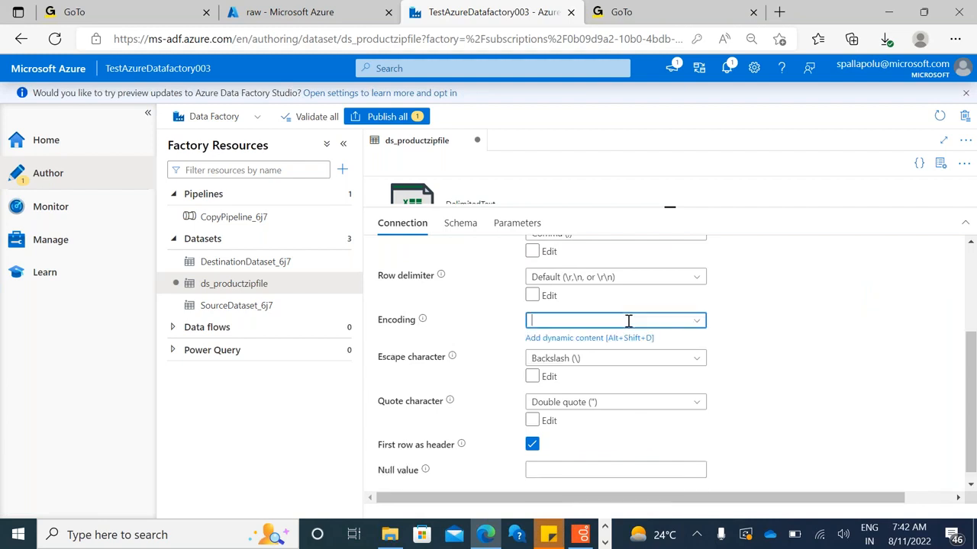
scroll(748, 323, up, 2)
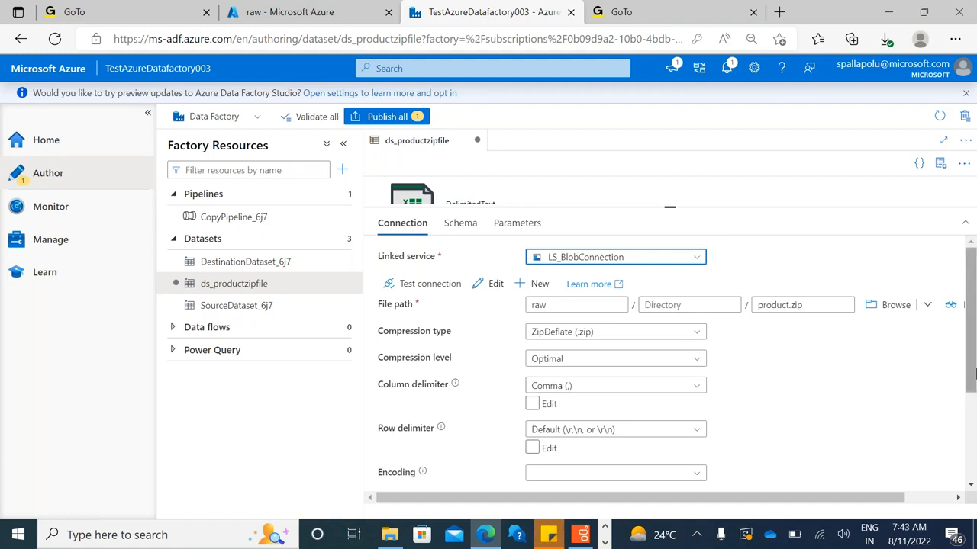
drag(972, 338, 974, 468)
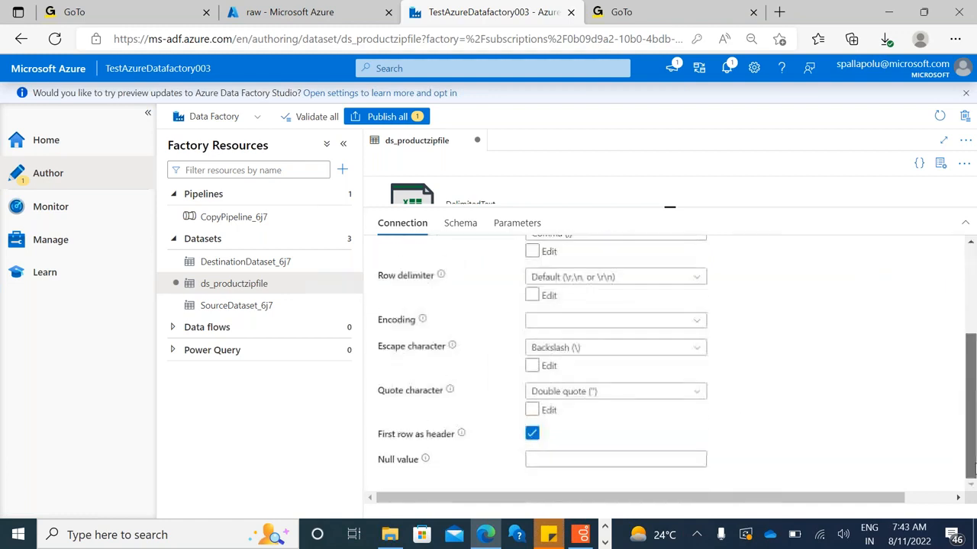
click(692, 323)
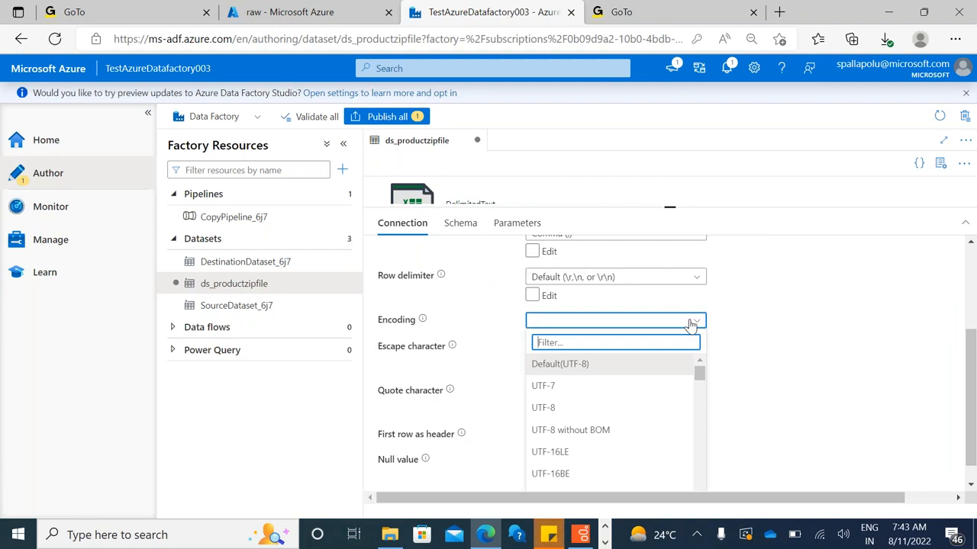
click(554, 370)
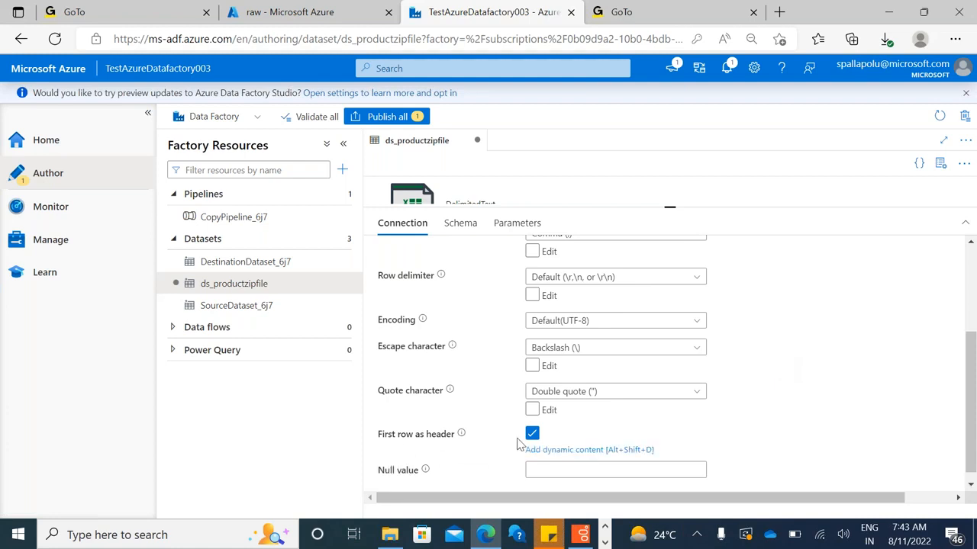
Check the dataset's null value description, schema and parameters, and reduce the height of the settings area
mouse_move(425, 463)
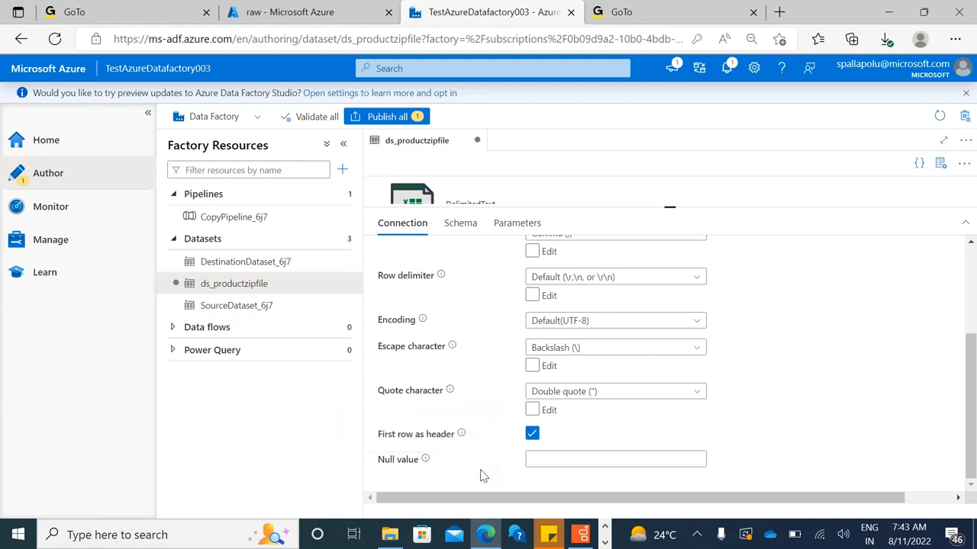
click(465, 225)
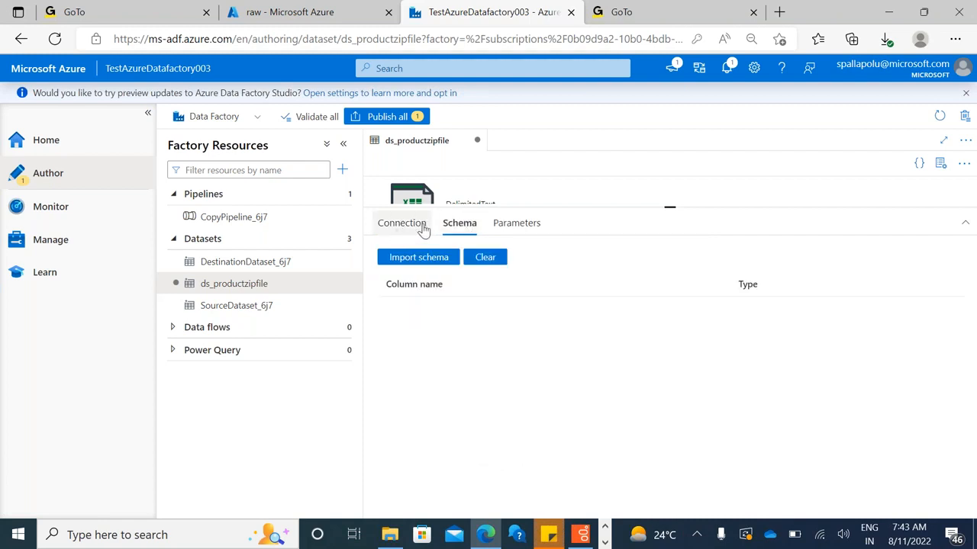
click(503, 228)
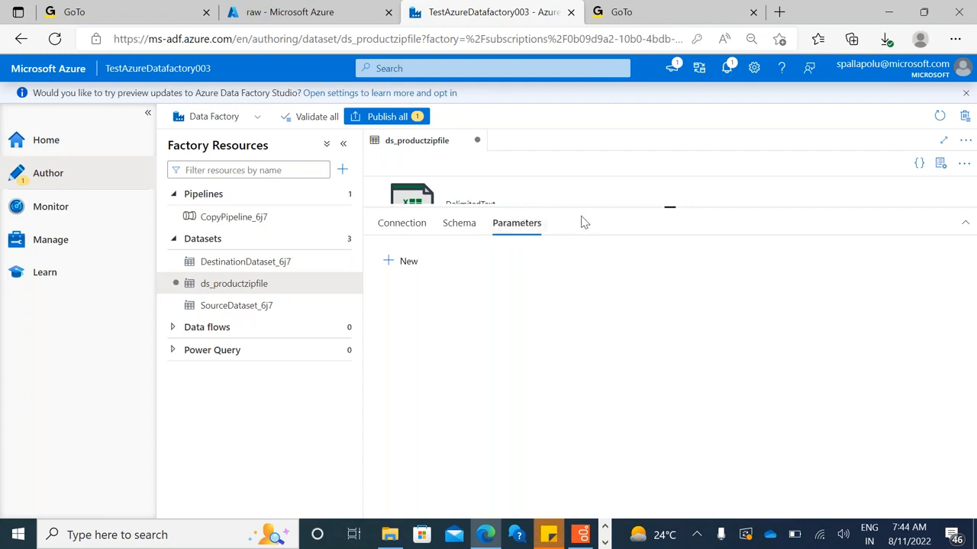
drag(593, 205, 612, 261)
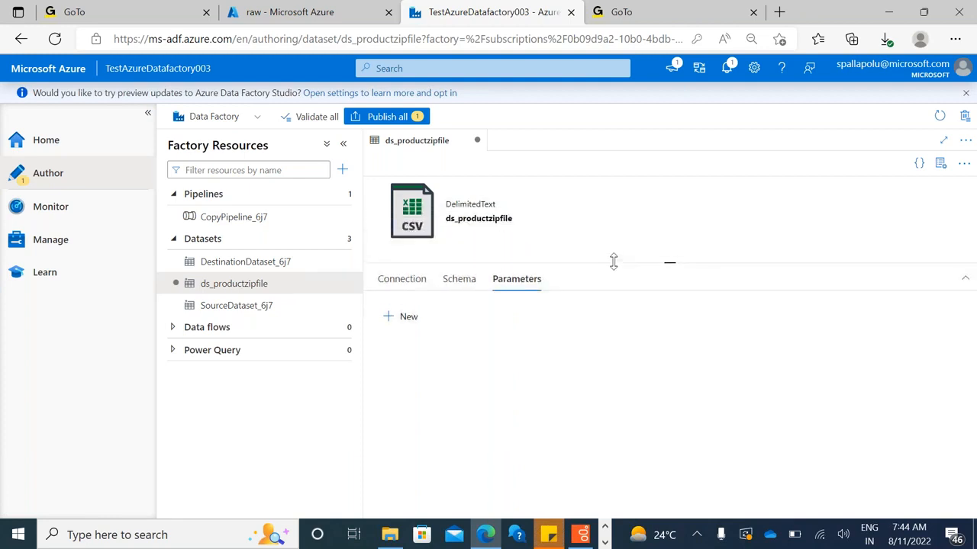
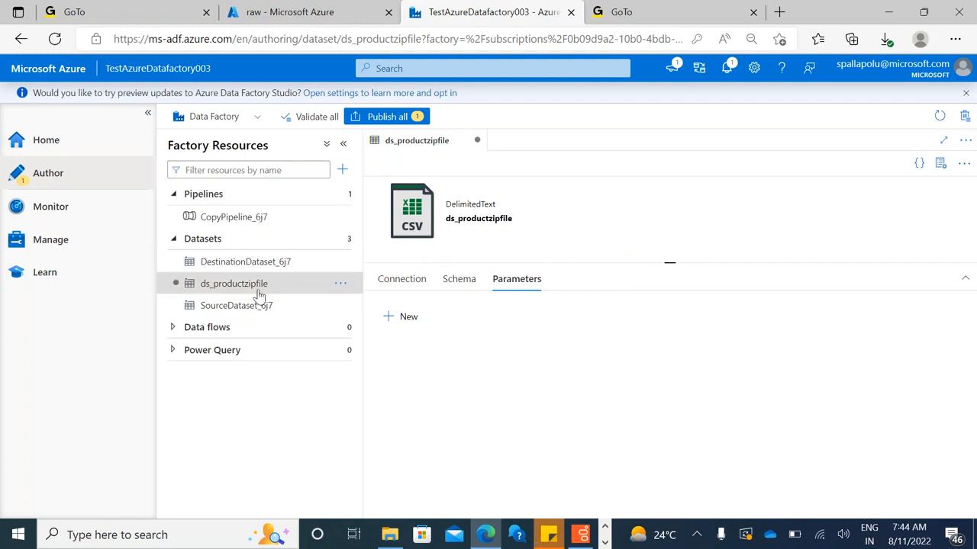
Switch to the Paint drawing that diagrams the Blob Storage to Azure Datalake Gen2 transfer
click(605, 543)
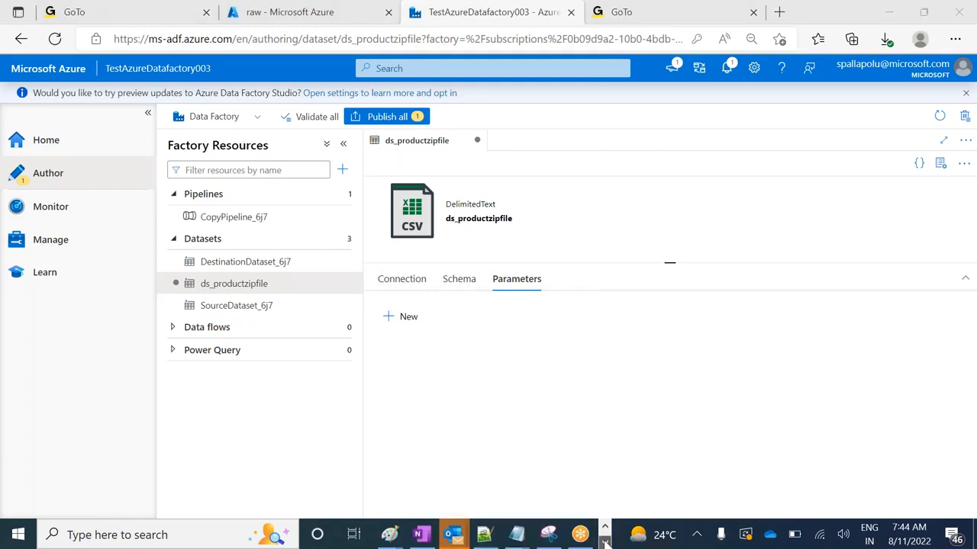
mouse_move(389, 534)
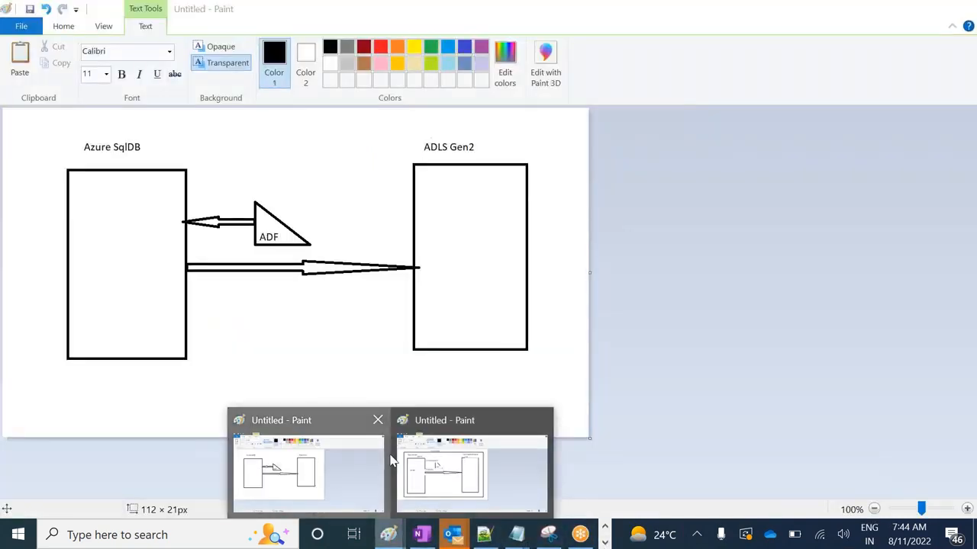
click(386, 465)
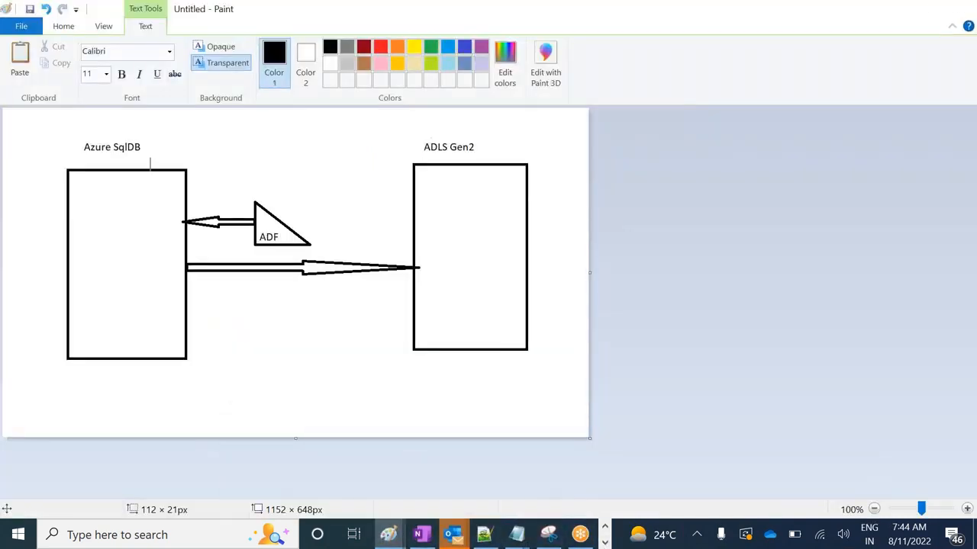
click(605, 542)
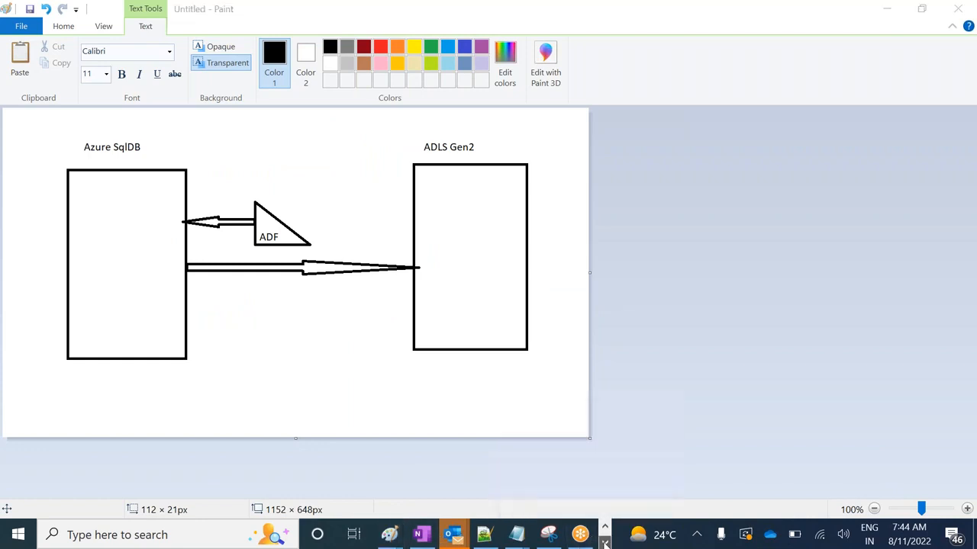
mouse_move(388, 537)
click(469, 401)
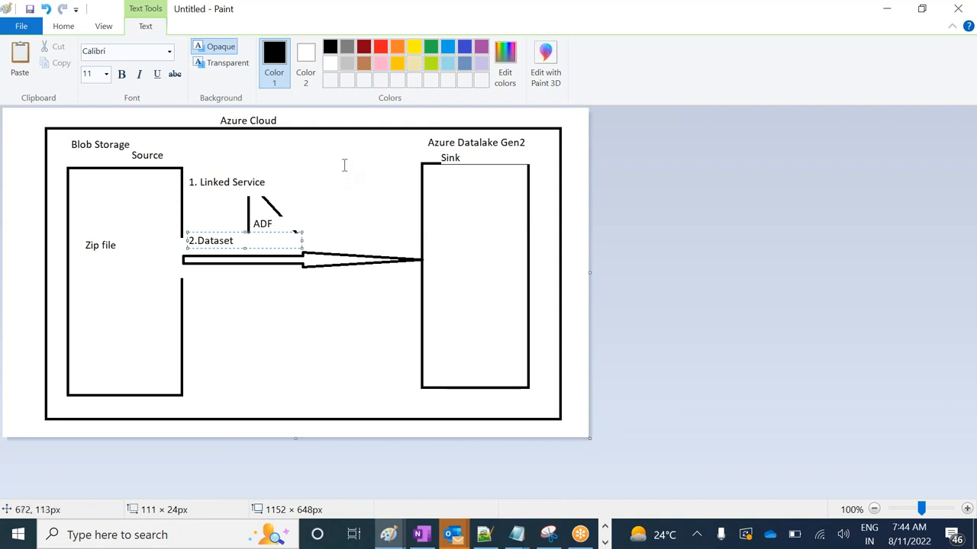
Add the text "4. Linked Service" to the diagram, just beside the upper part of the Sink box
drag(343, 177, 406, 191)
text(4,)
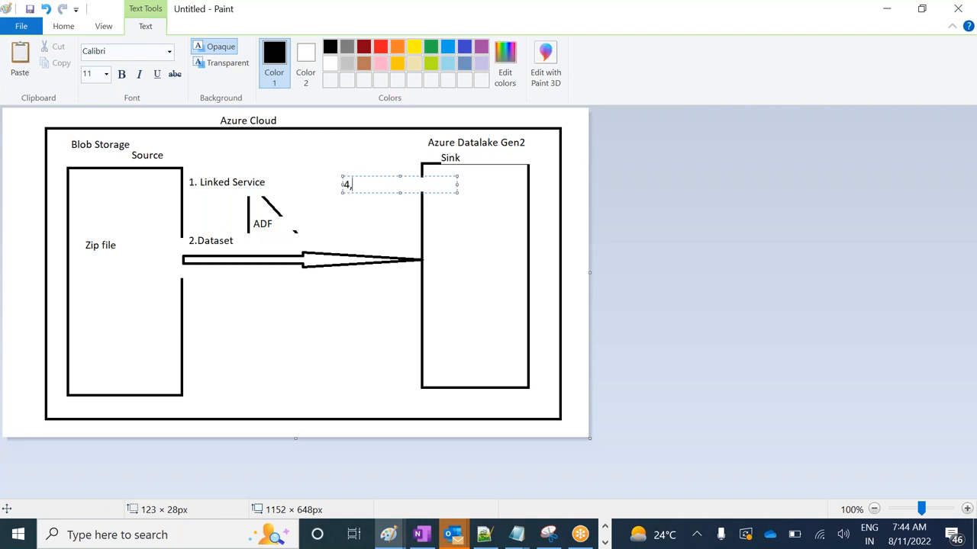
key(BackSpace)
text(. Linked Service)
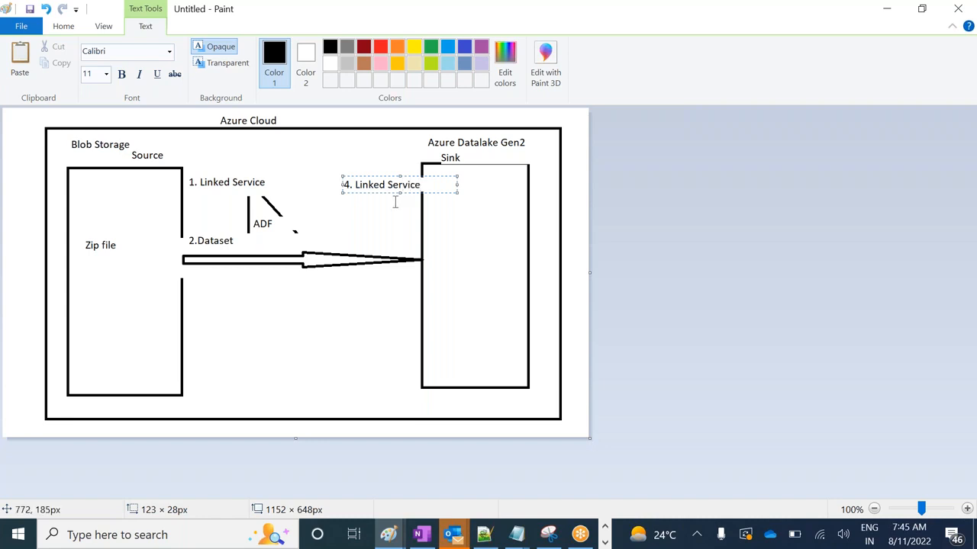
Change the number of the sink's Linked Service label to 3
drag(343, 184, 350, 185)
key(Delete)
text(3)
click(347, 200)
Switch back to Data Factory in the browser and open its list of linked services
key(alt+Tab)
key(alt+Tab)
key(alt+Tab)
key(alt+Tab)
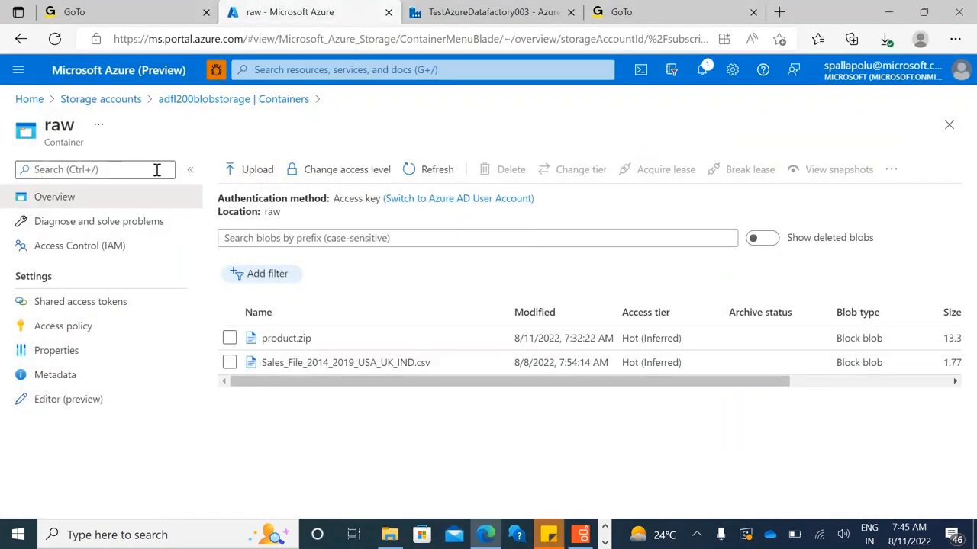
click(479, 17)
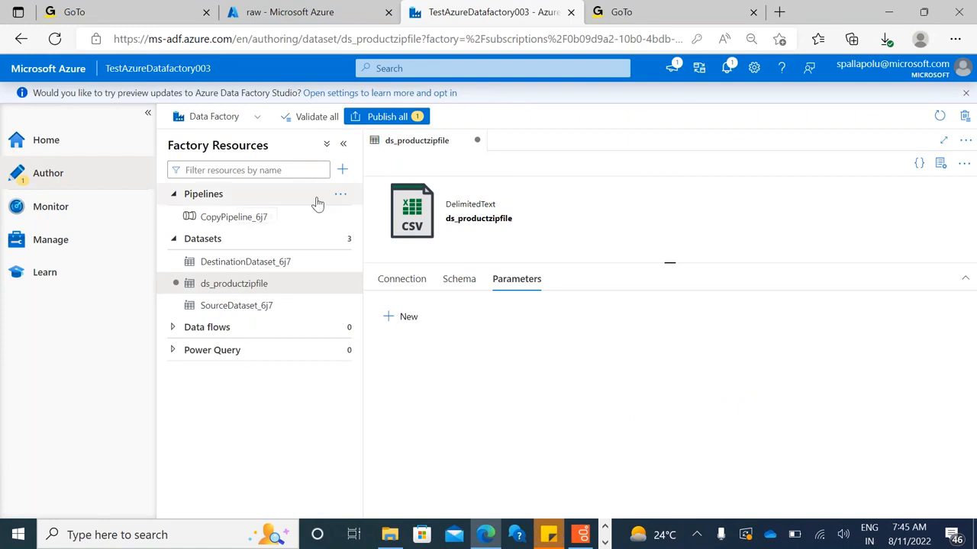
click(77, 244)
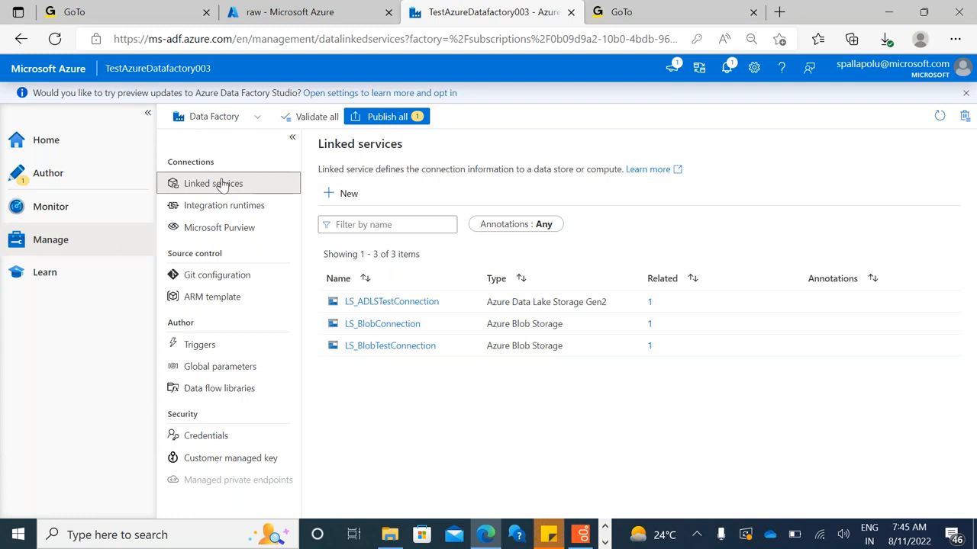
Start a new linked service for the Azure Data Lake Storage Gen2 data store, finding it with the search term "gen2"
click(348, 194)
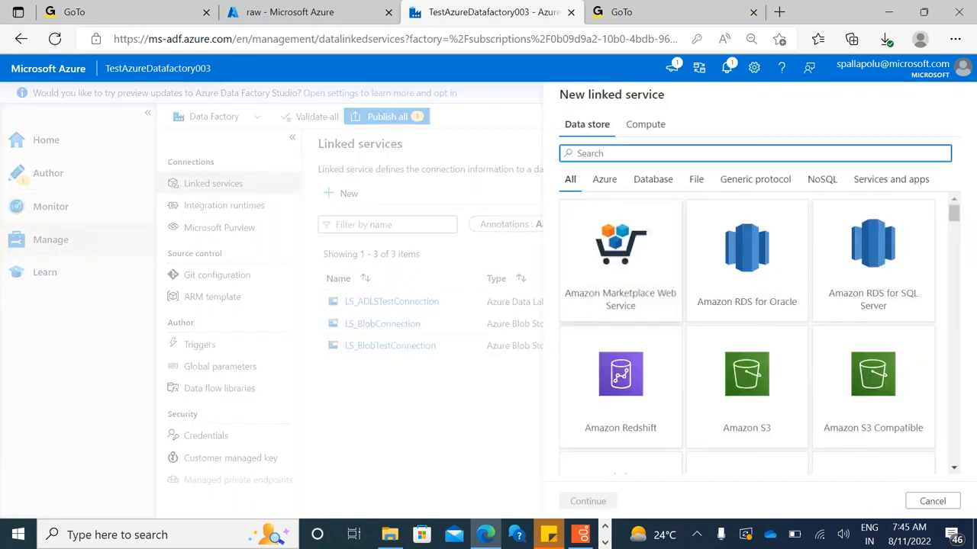
click(932, 501)
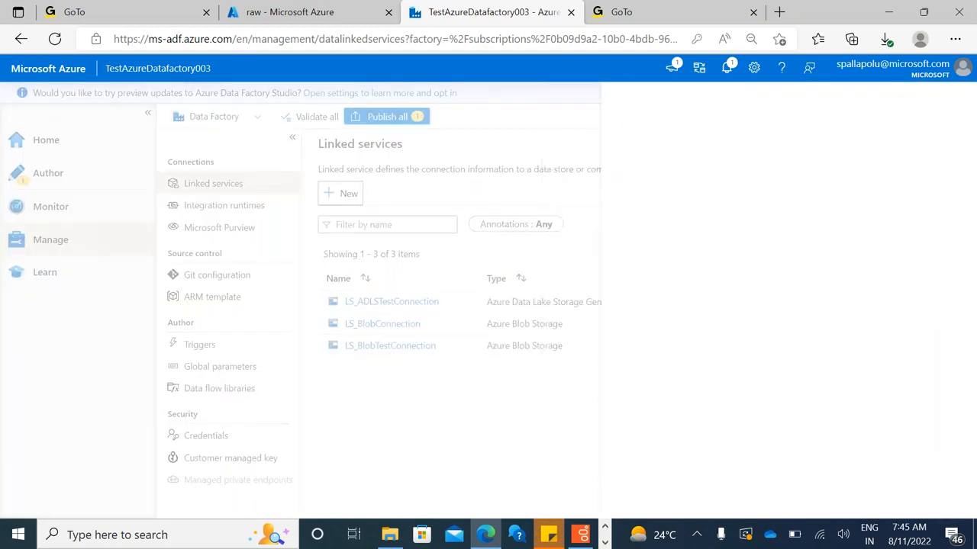
click(343, 194)
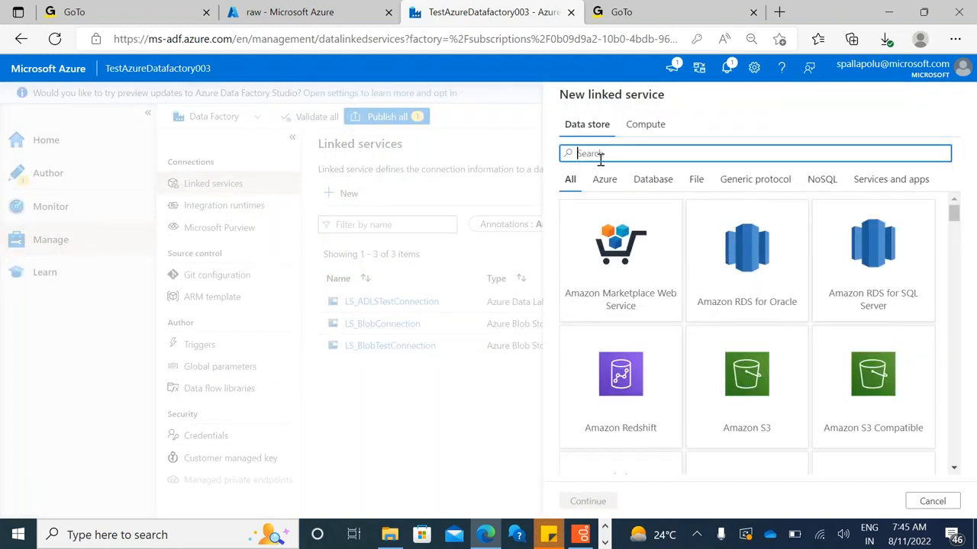
text(gen2)
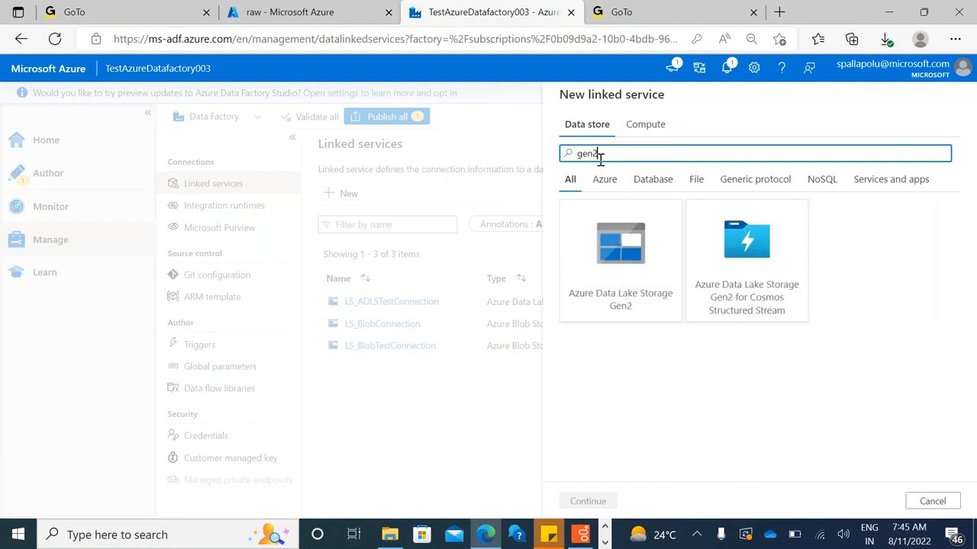
click(632, 279)
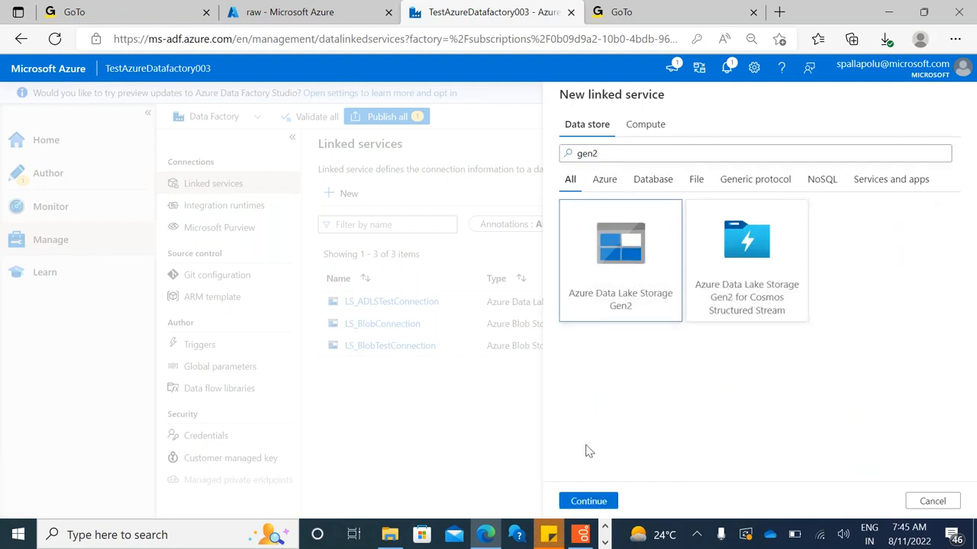
click(586, 497)
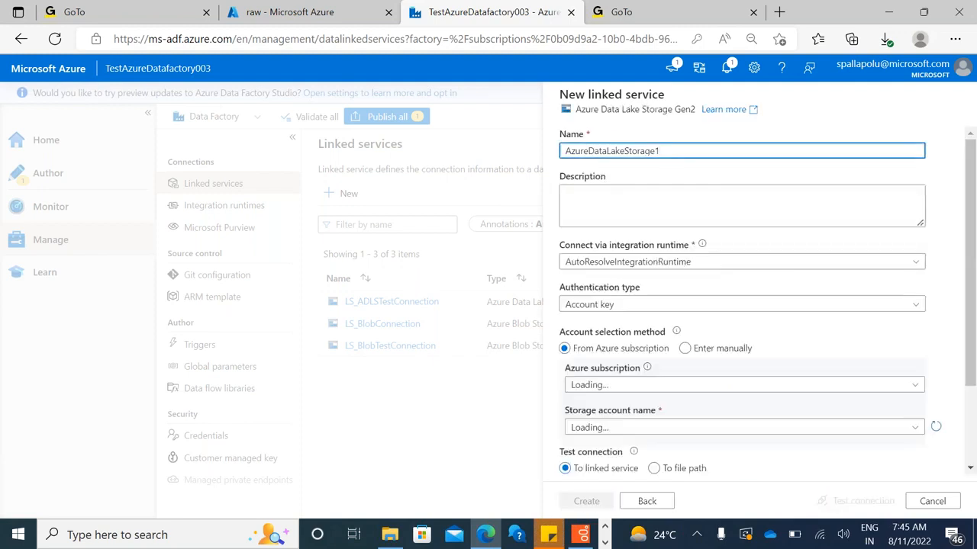
Name the new linked service LS_ADLSConnection
double_click(667, 150)
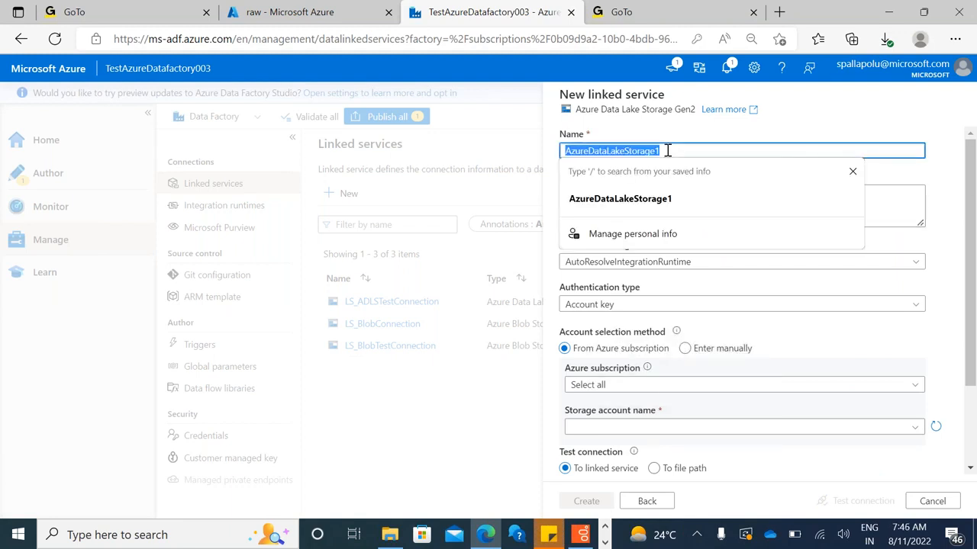
text(LS_ADLSC)
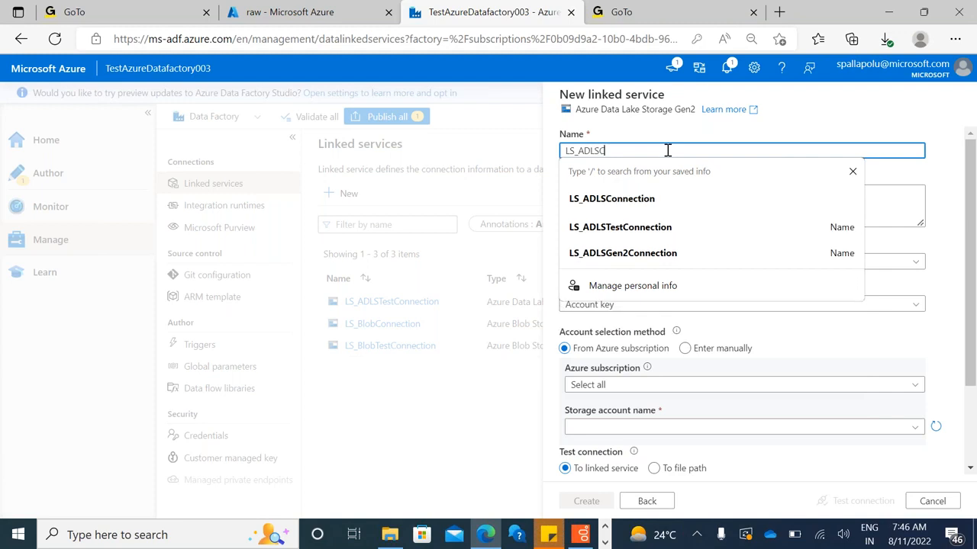
text(onnection)
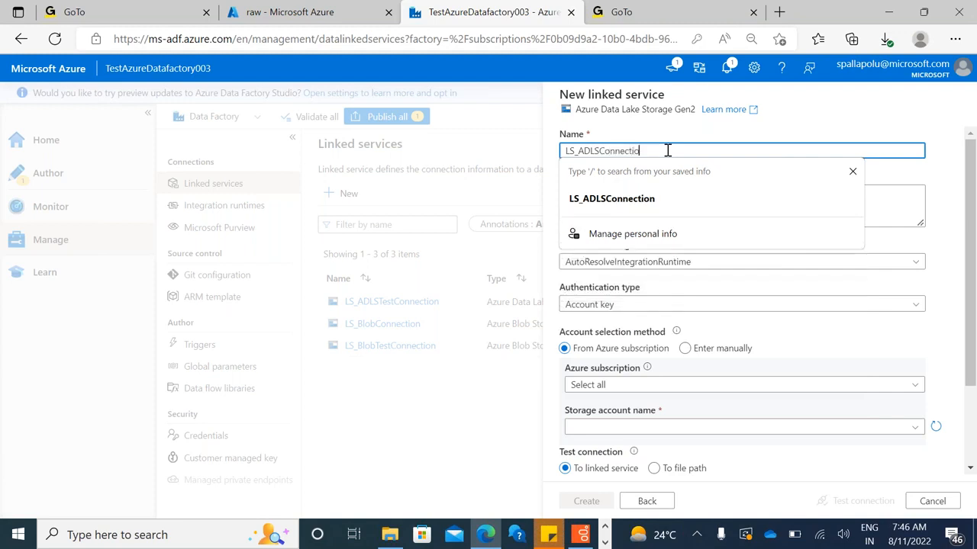
click(473, 209)
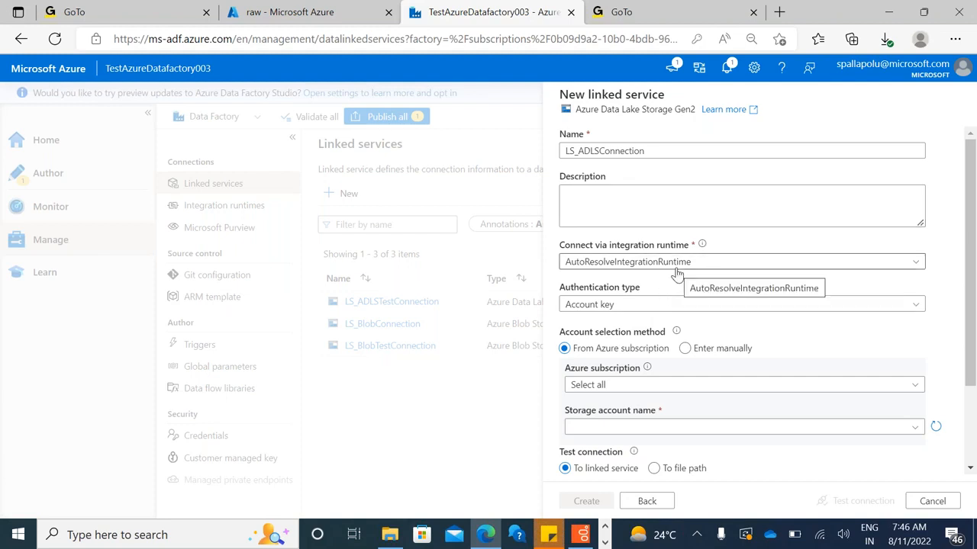
Filter the Azure subscriptions by the account owner's name and select the matching personal subscription for the linked service
click(689, 391)
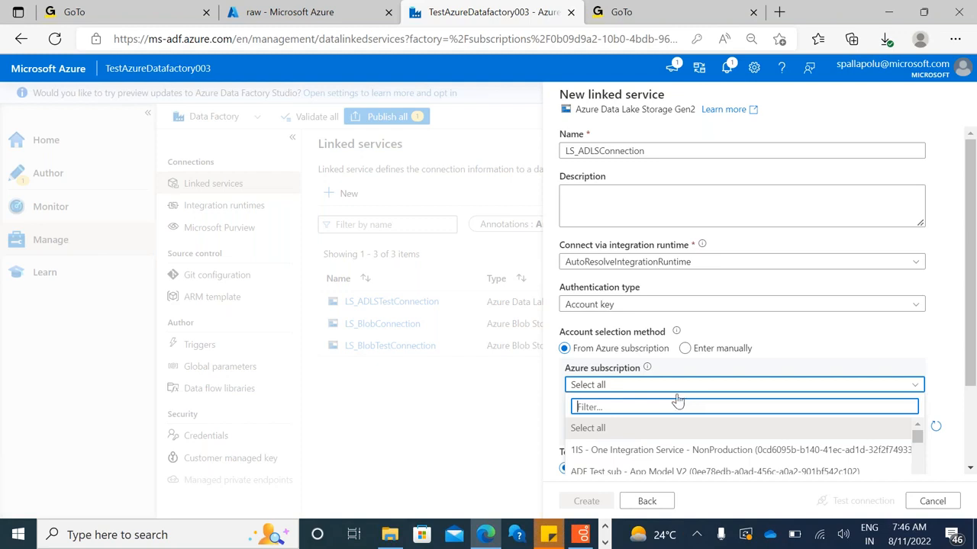
text(spalla)
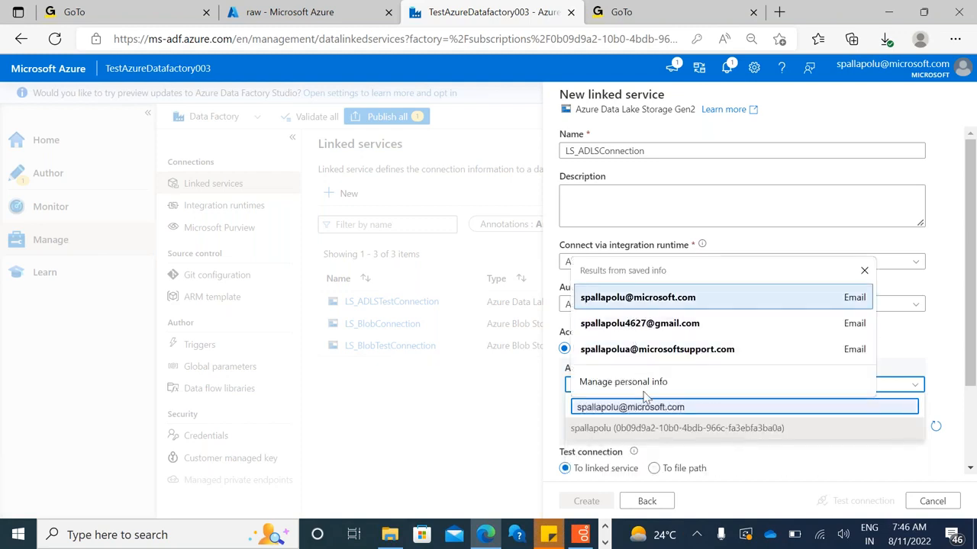
key(BackSpace)
key(BackSpace)
key(BackSpace)
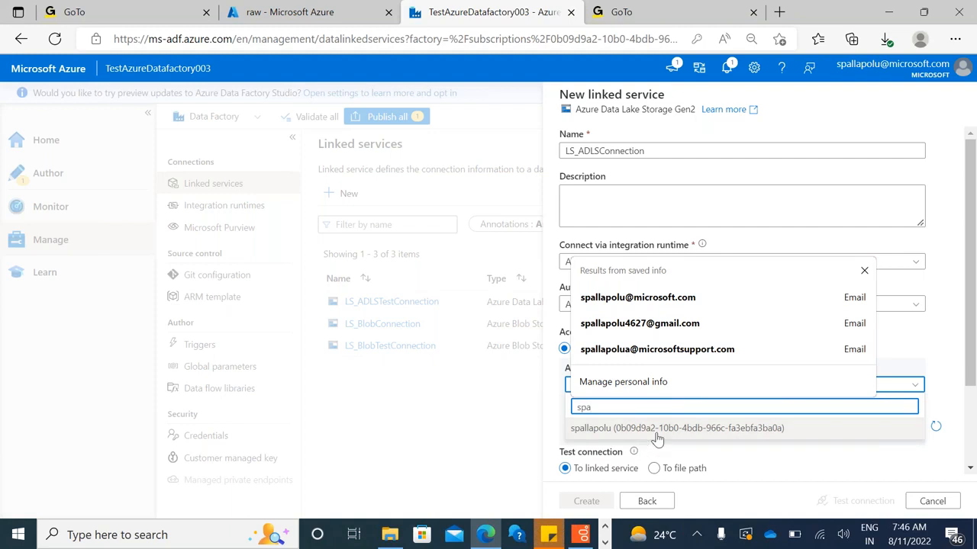
click(656, 431)
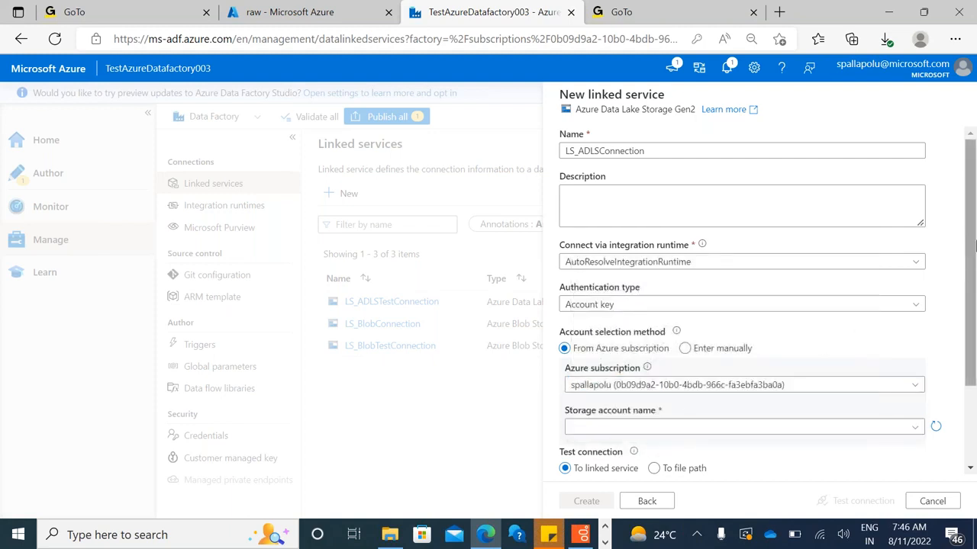
Select the storage account adfl200adlsgen2008 and create the linked service after testing its connection
scroll(973, 243, down, 3)
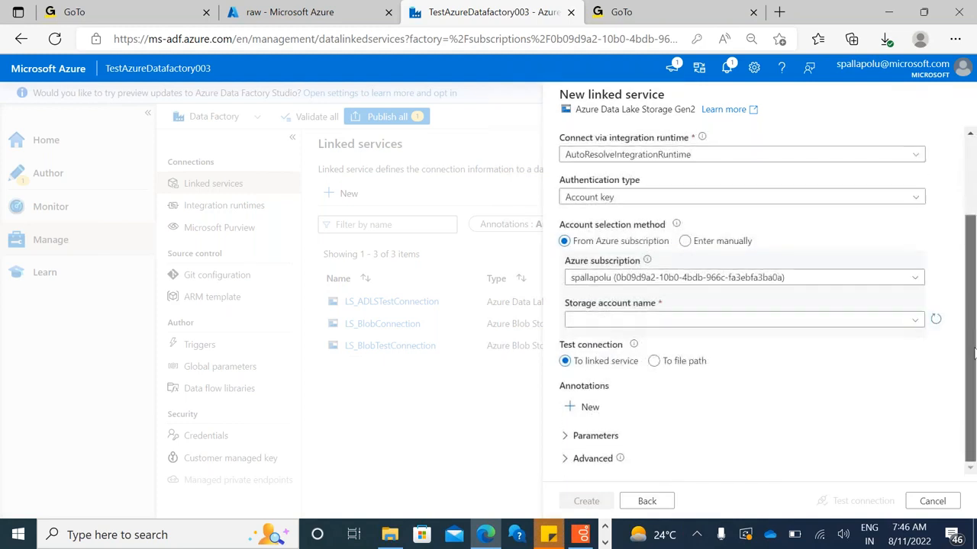
click(660, 320)
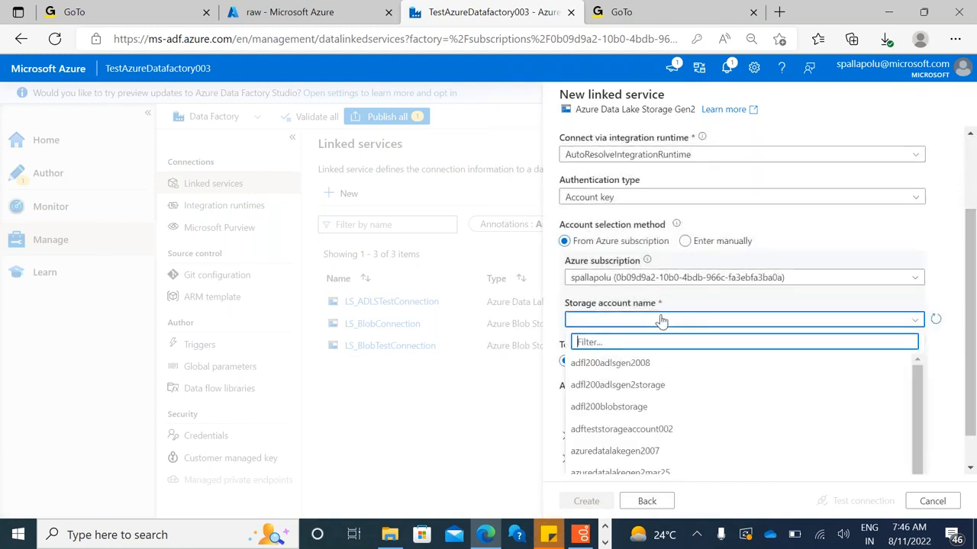
click(632, 370)
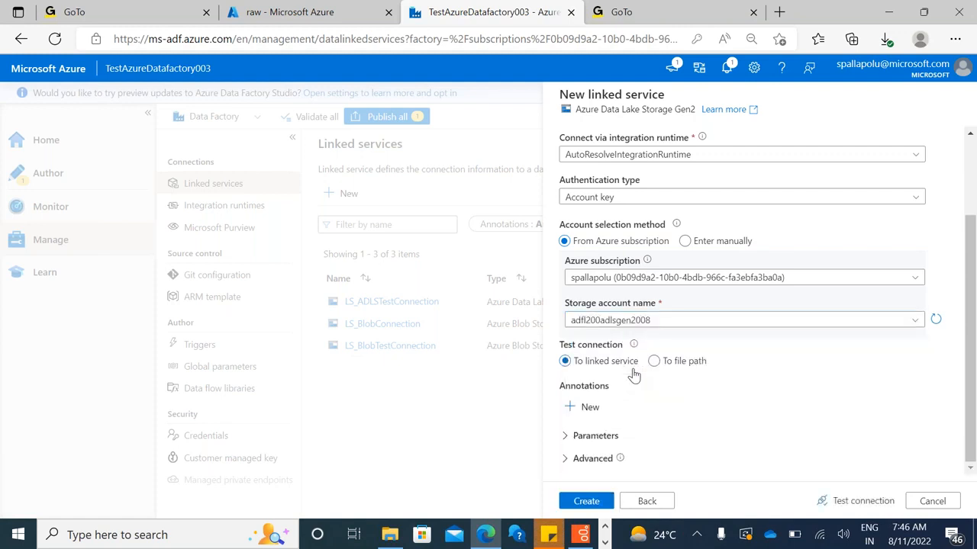
click(865, 504)
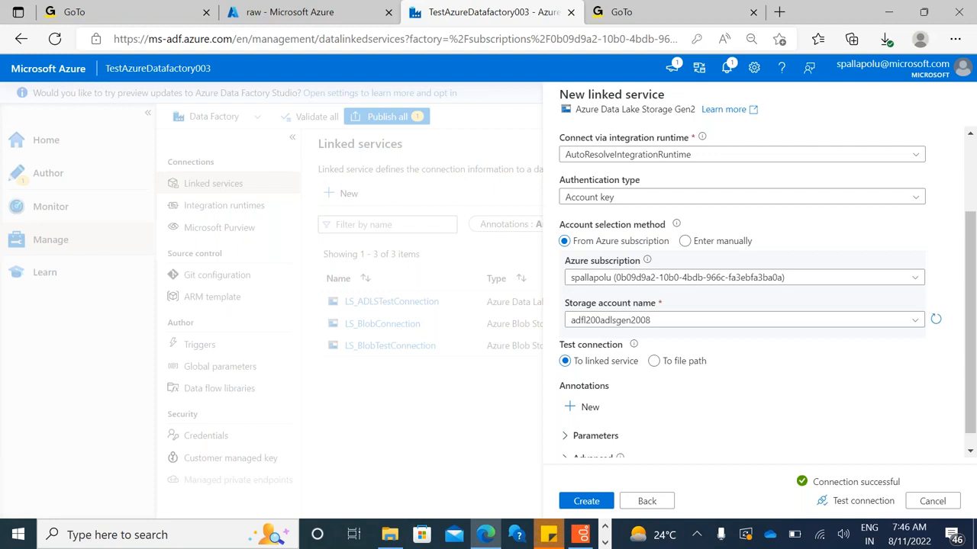
click(586, 502)
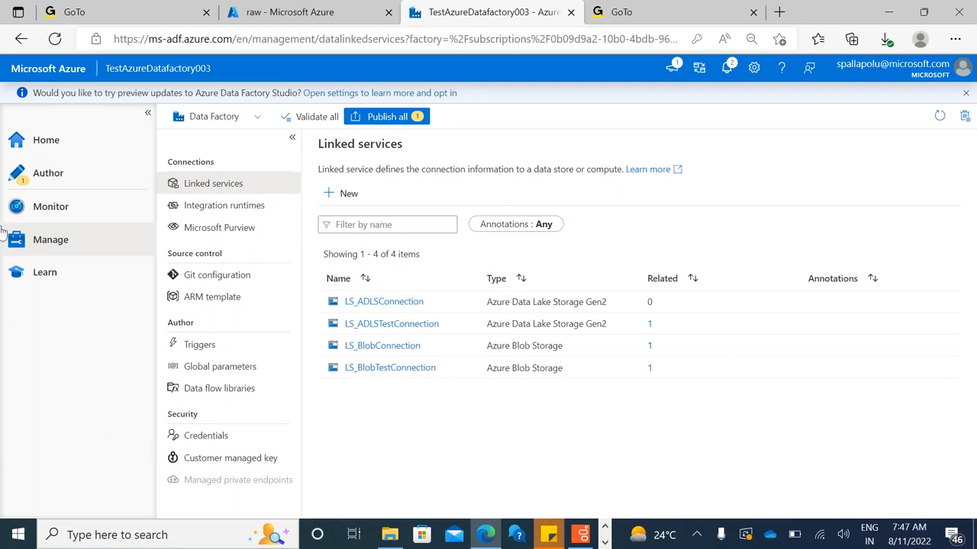
Start a new DelimitedText dataset on the Azure Data Lake Storage Gen2 data store, finding the store with the search term "gen2"
click(46, 169)
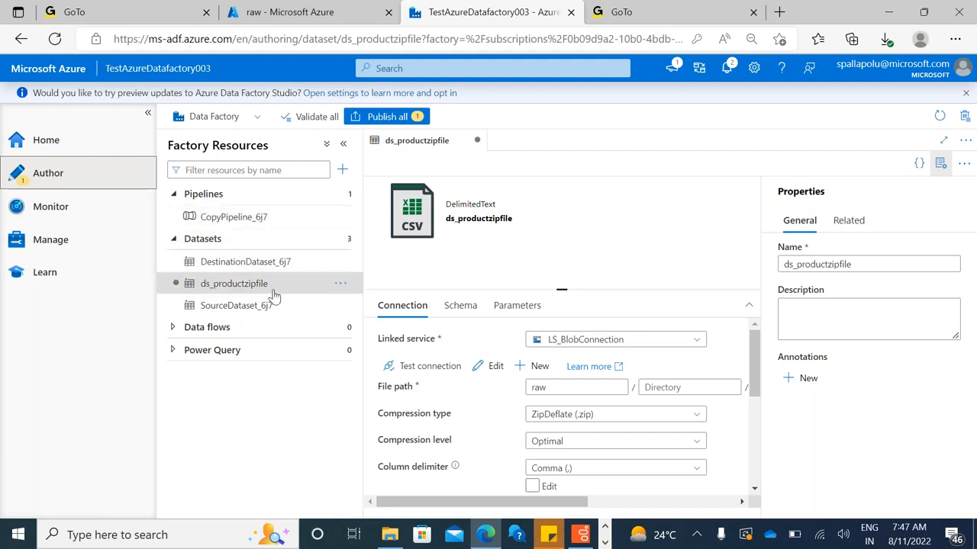
click(339, 239)
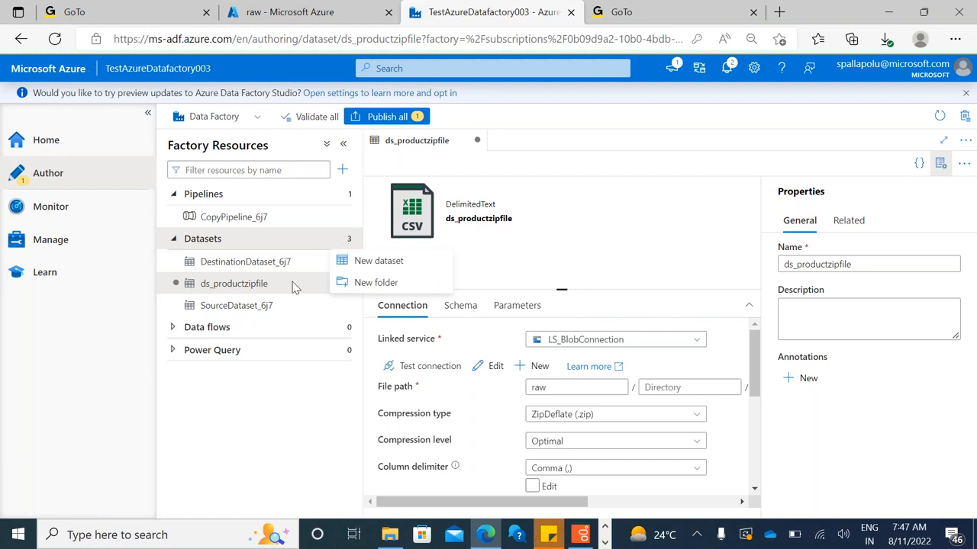
click(379, 262)
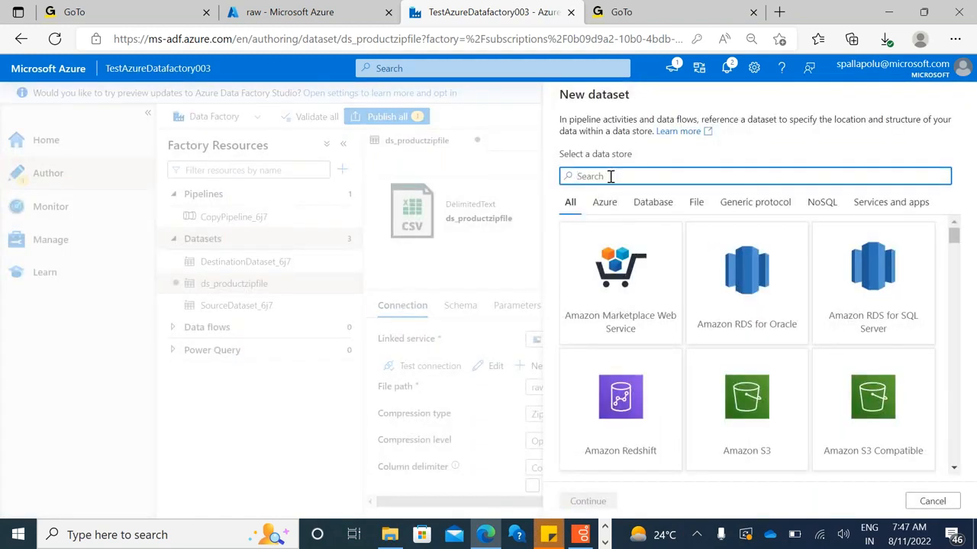
text(gen)
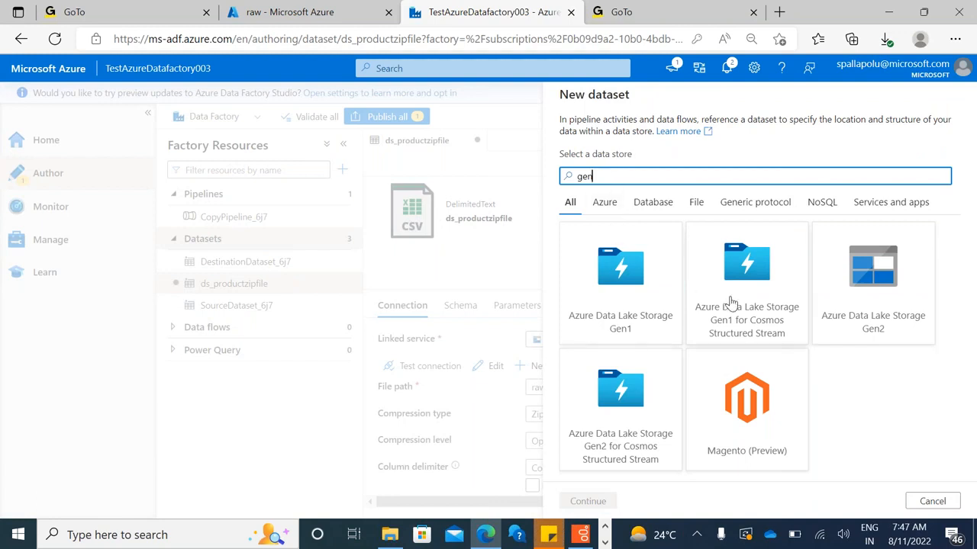
text(2)
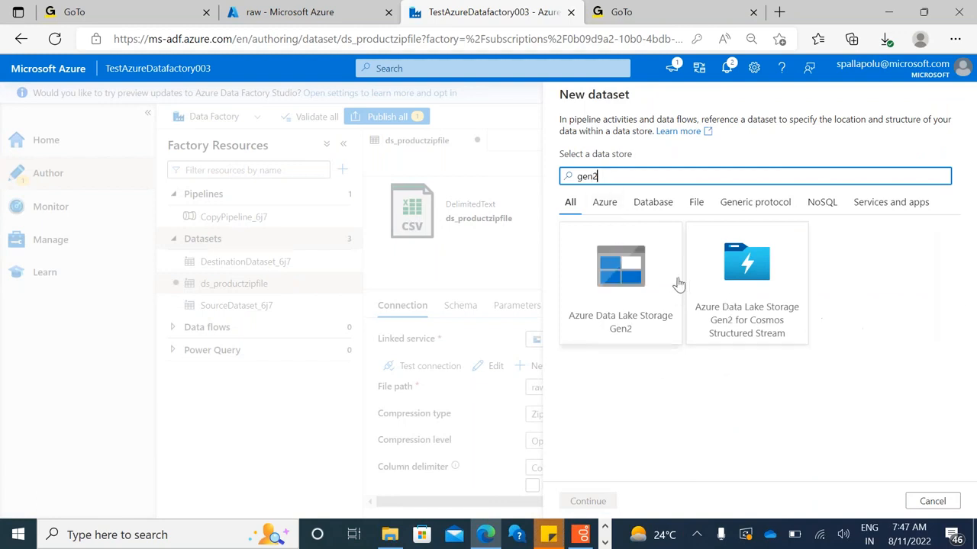
click(651, 284)
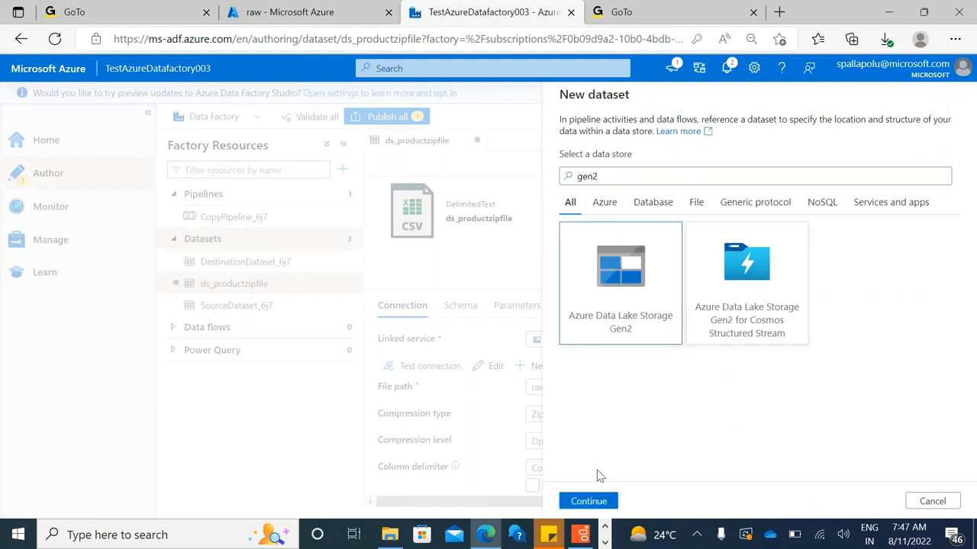
double_click(636, 262)
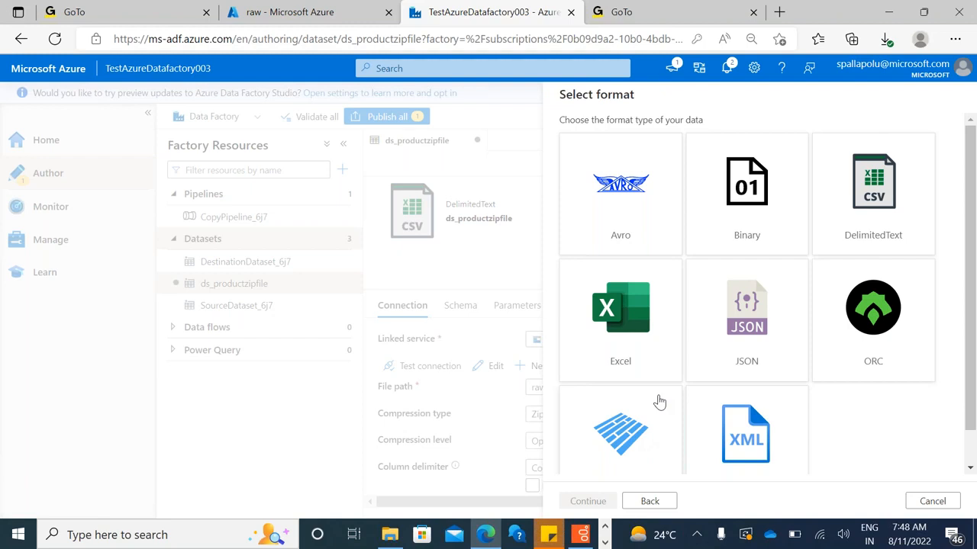
click(855, 238)
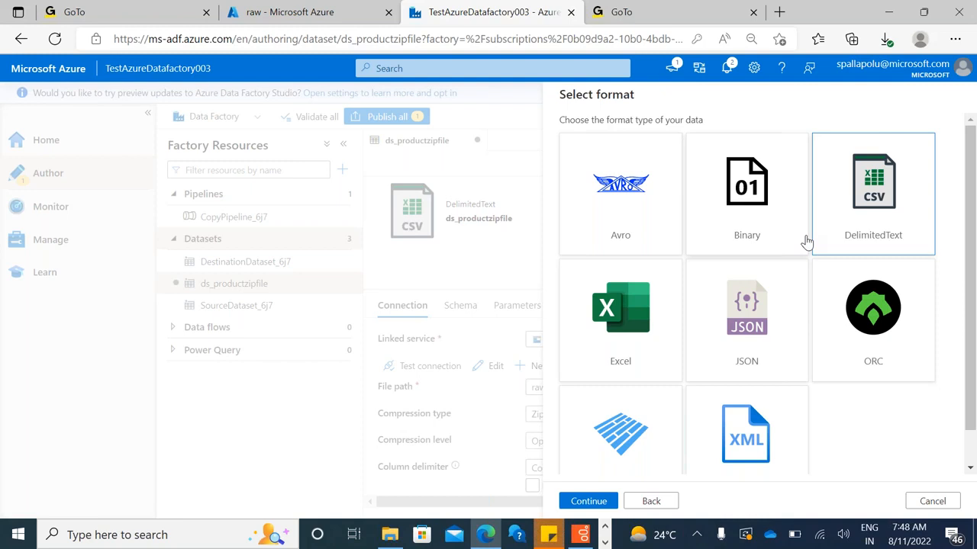
double_click(863, 195)
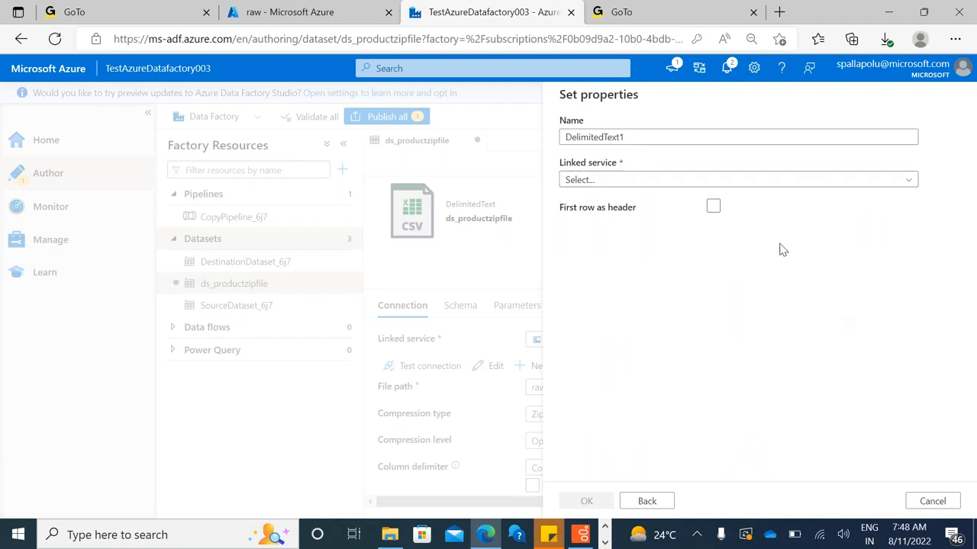
Name the new dataset DS_OutputProduct and assign it the linked service LS_ADLSConnection
double_click(654, 138)
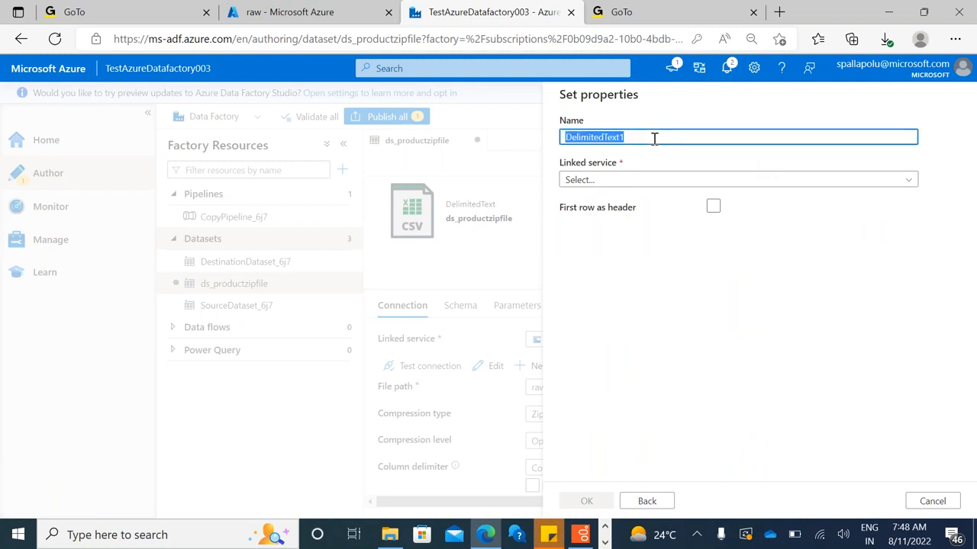
text(DS)
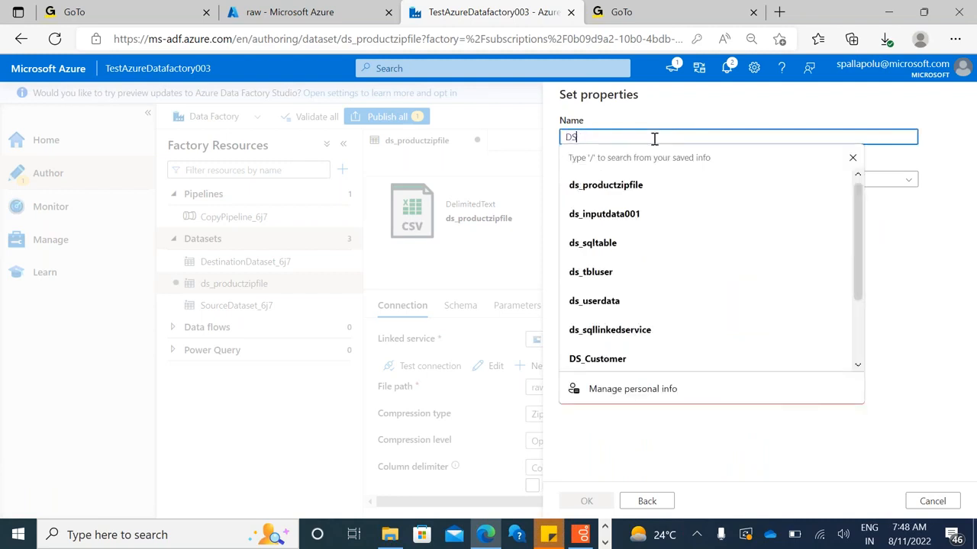
text(_C)
text(utput)
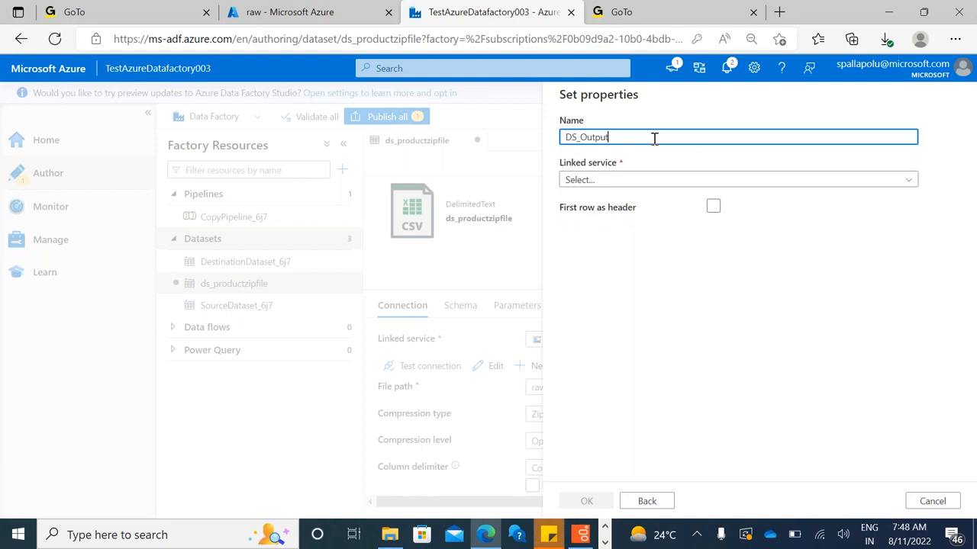
text(Product)
click(636, 180)
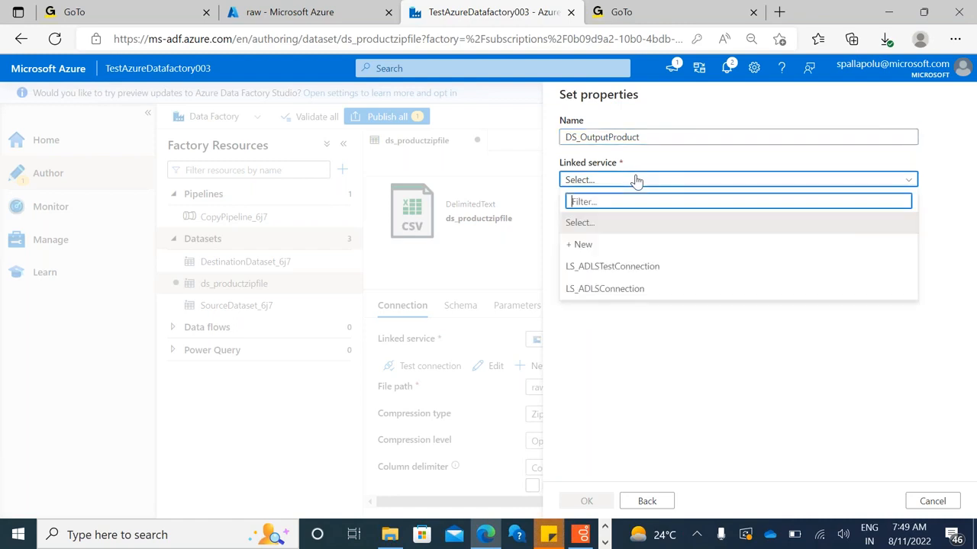
click(643, 288)
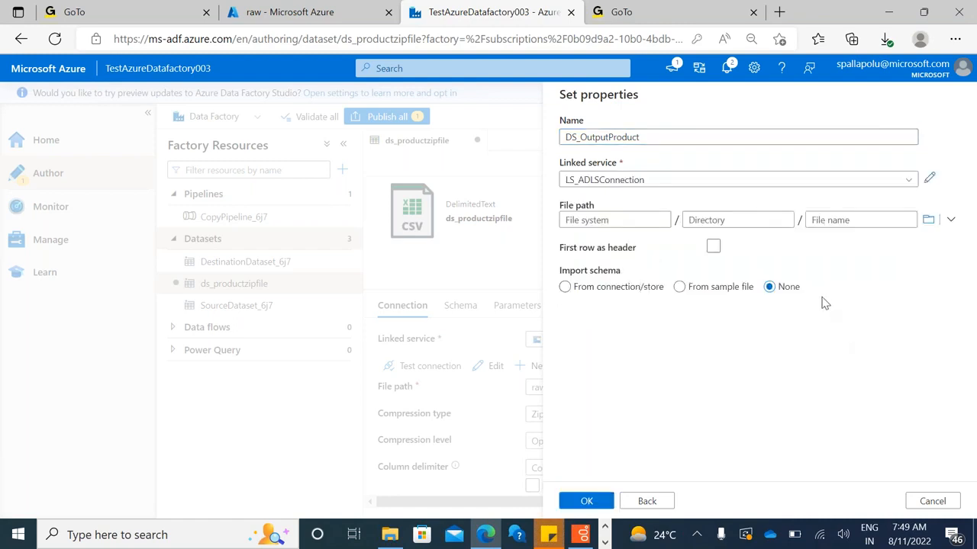
Browse the data lake and choose the refined folder as the dataset's file path
click(928, 220)
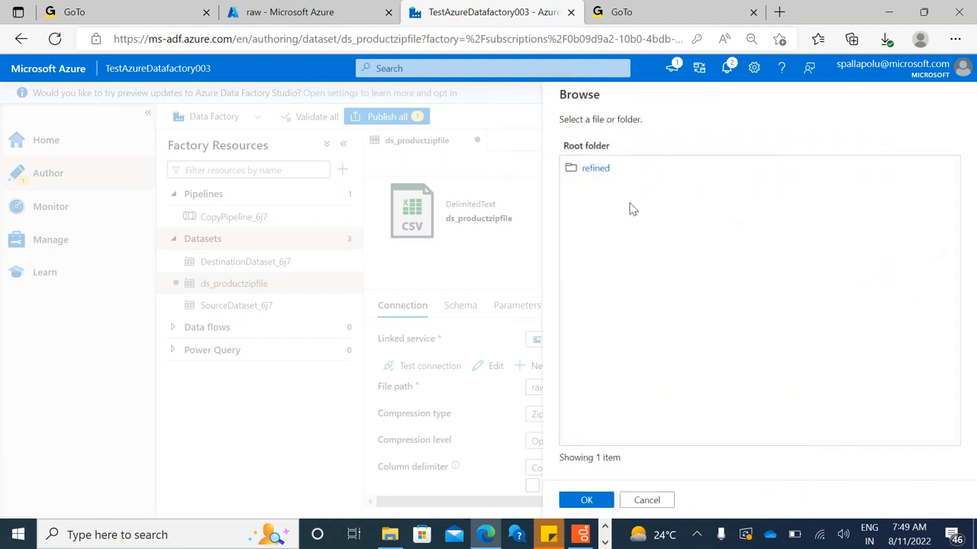
click(595, 168)
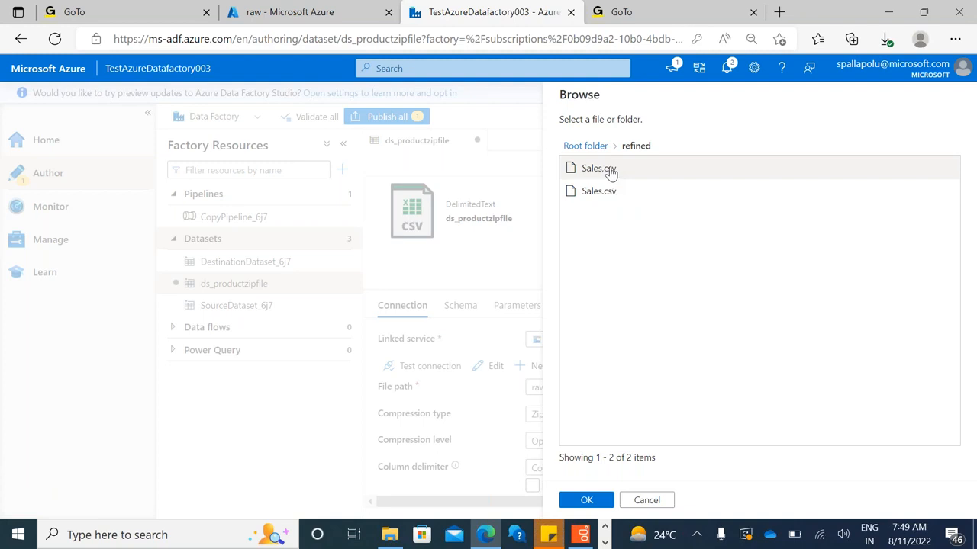
double_click(594, 146)
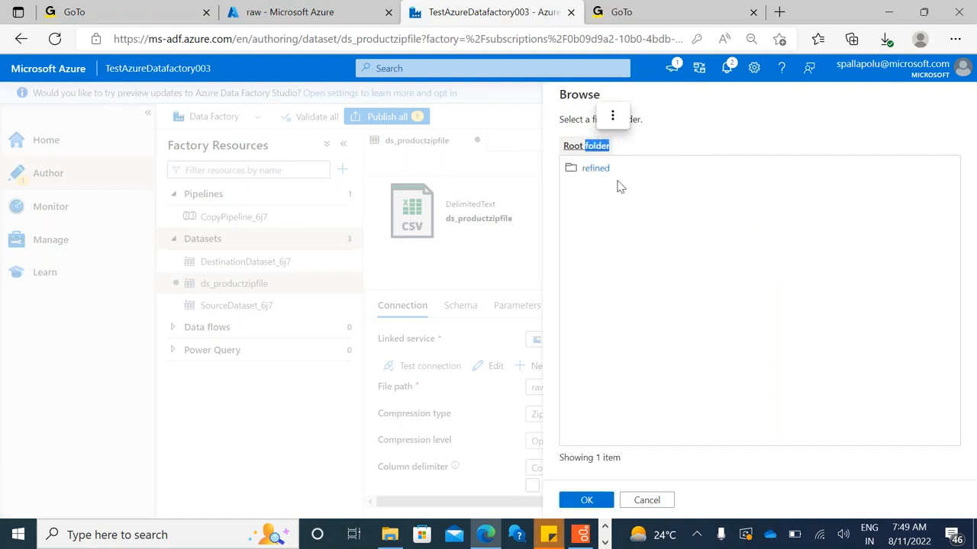
double_click(596, 169)
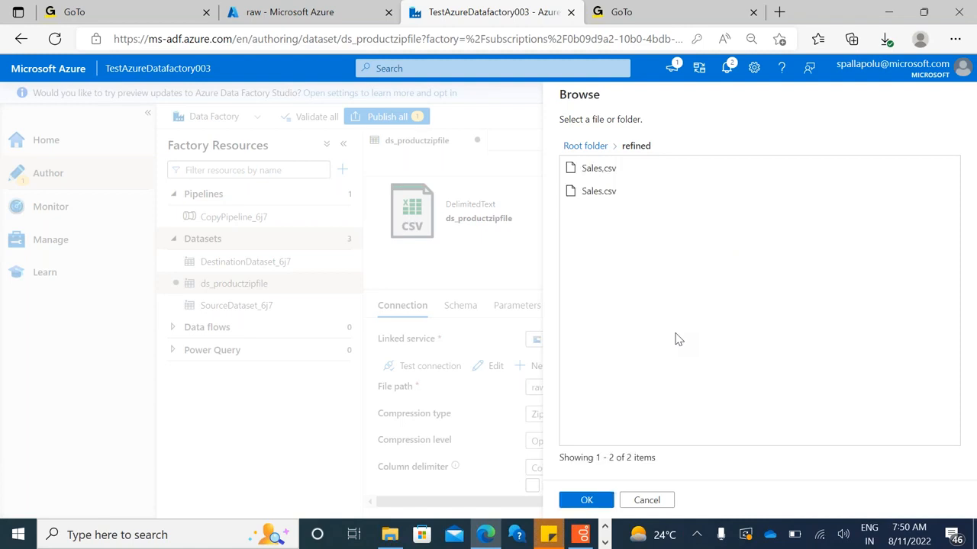
click(584, 503)
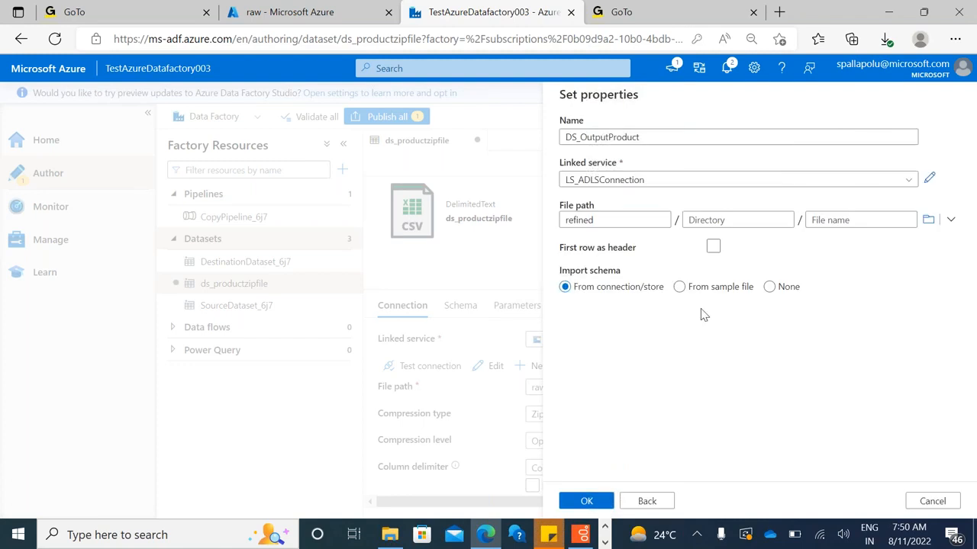
Set the dataset's directory to ProductData, set the schema import to None, and create the dataset
click(711, 220)
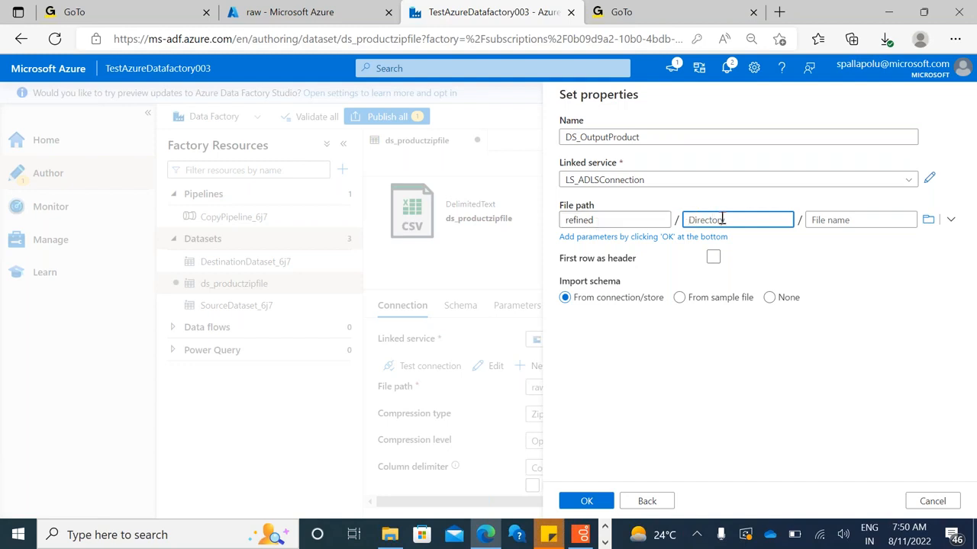
text(Product)
text(Data)
click(712, 259)
click(713, 247)
click(713, 247)
click(768, 287)
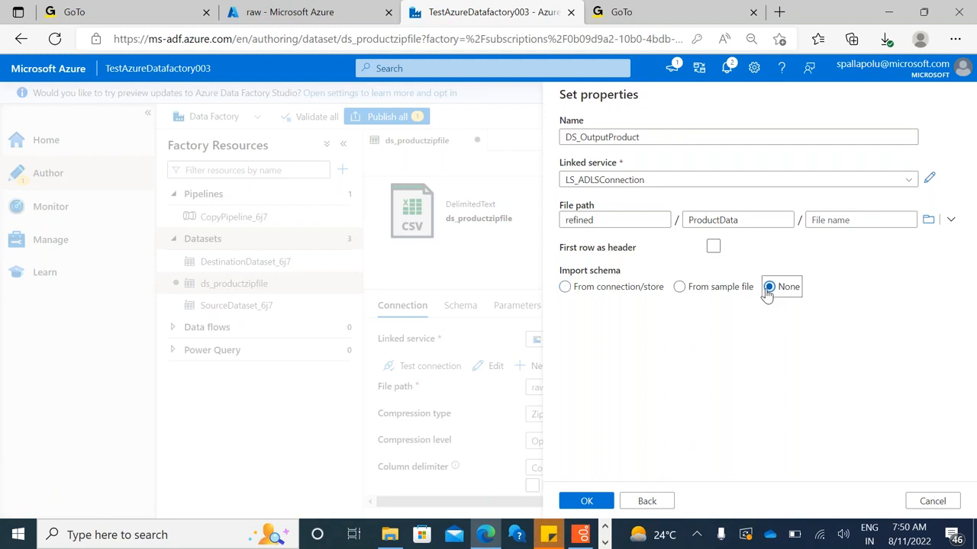
click(586, 503)
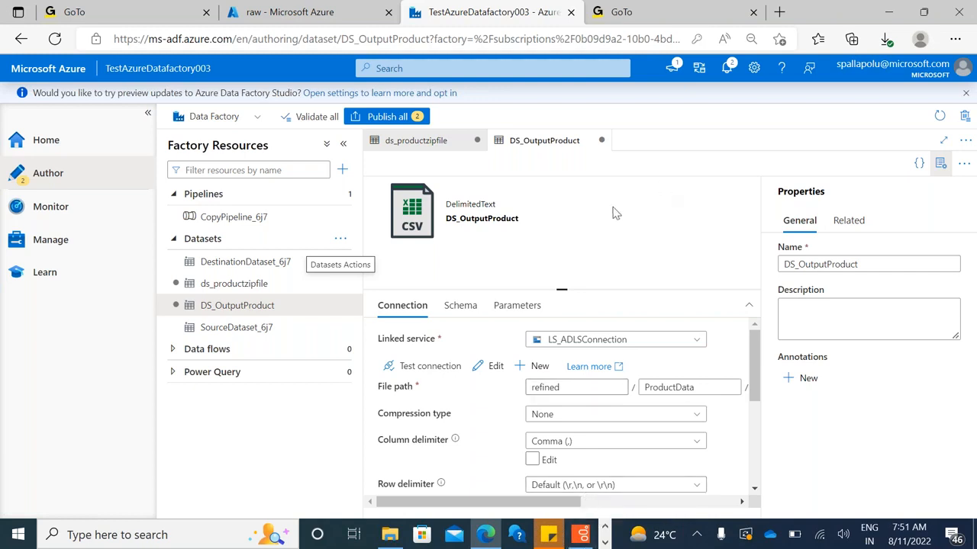
Enlarge the connection settings of DS_OutputProduct and review its compression type options and delimiter settings
click(940, 167)
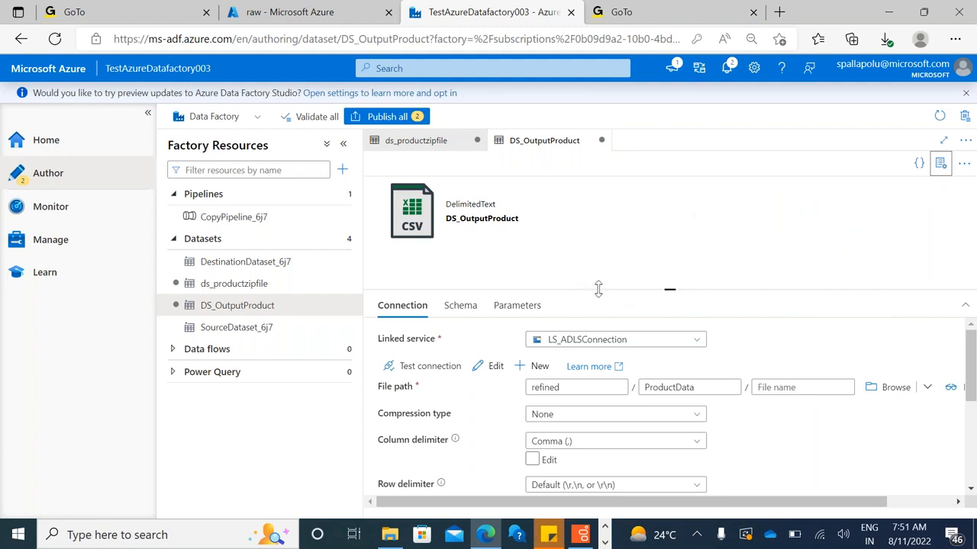
drag(598, 283, 598, 207)
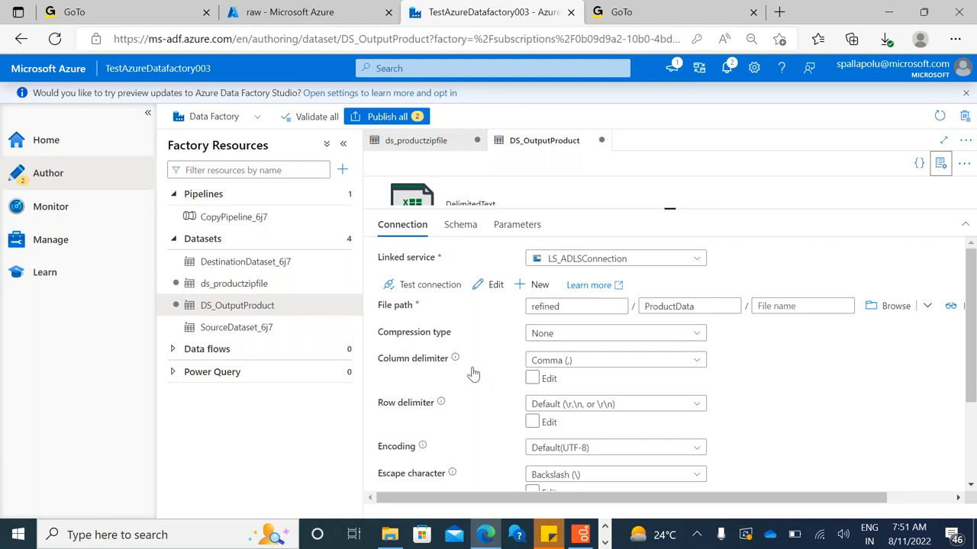
click(571, 336)
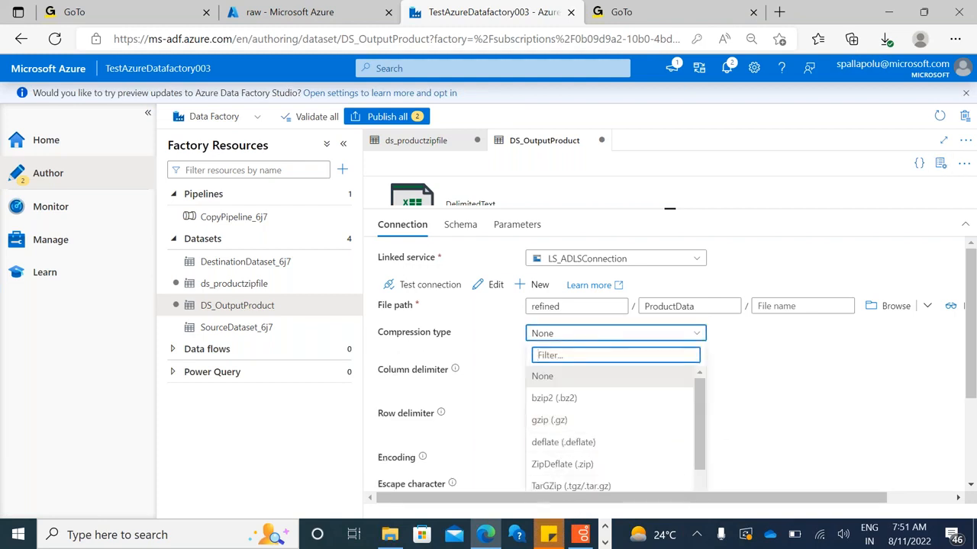
click(768, 426)
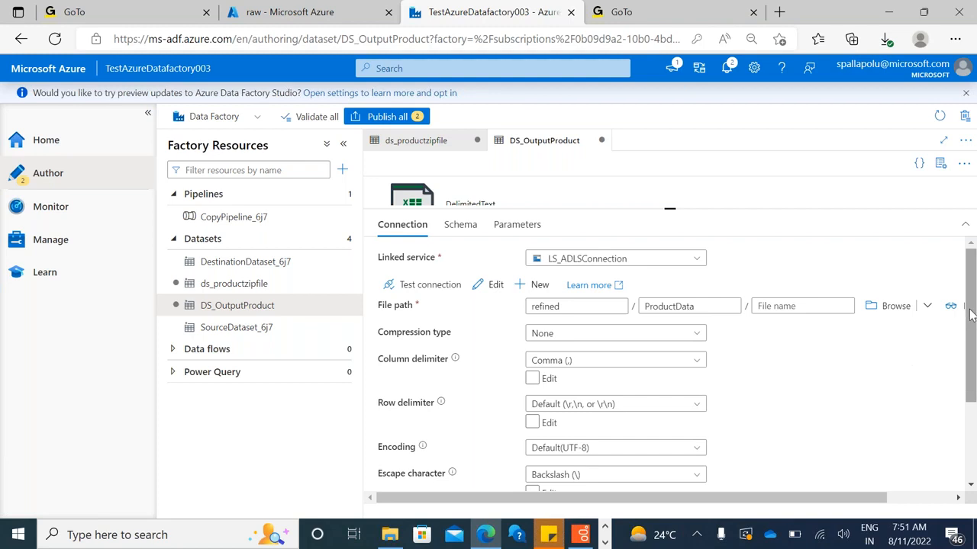
drag(970, 316, 974, 372)
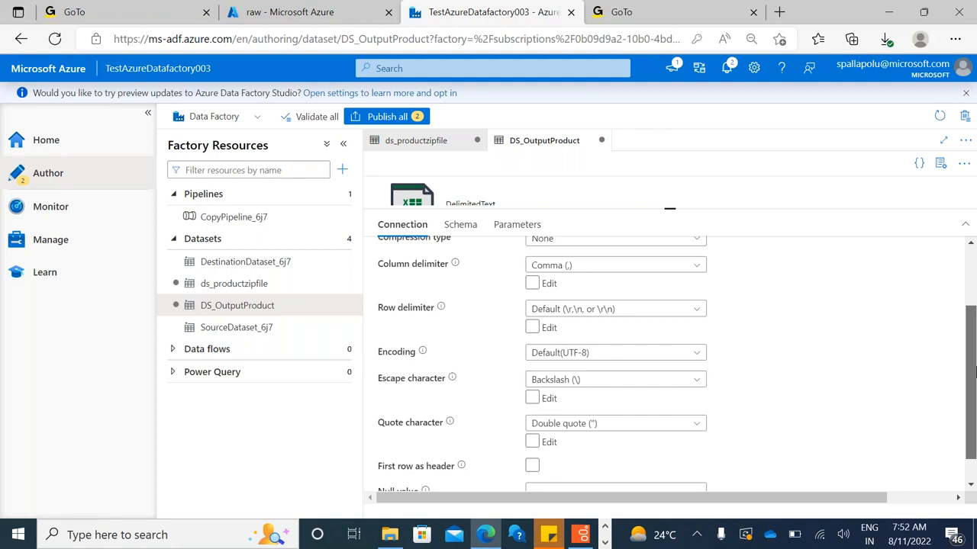
drag(973, 359, 968, 305)
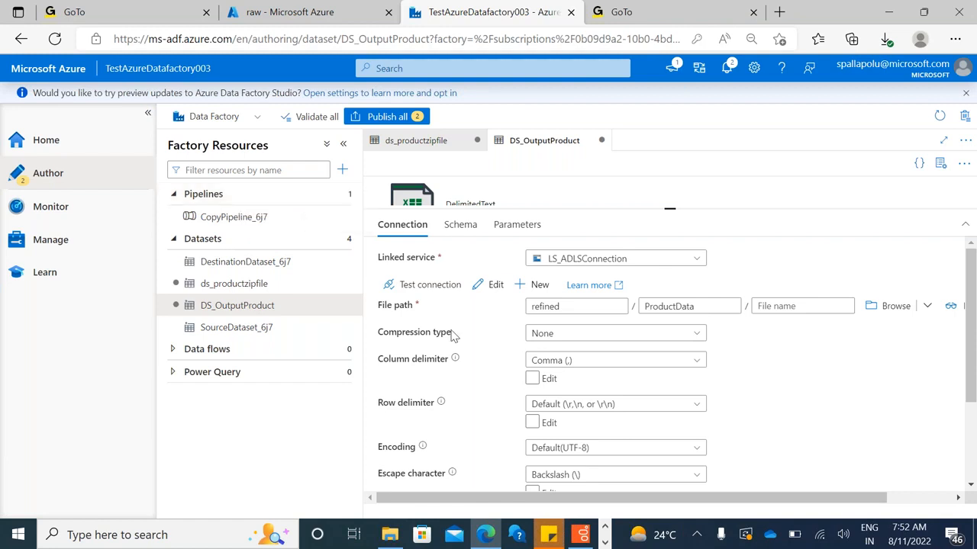
Switch to the Blob-to-Data-Lake diagram in Paint and add the label "4.Dataset" below "3. Linked Service" beside the sink
key(alt+Tab)
key(alt+Tab)
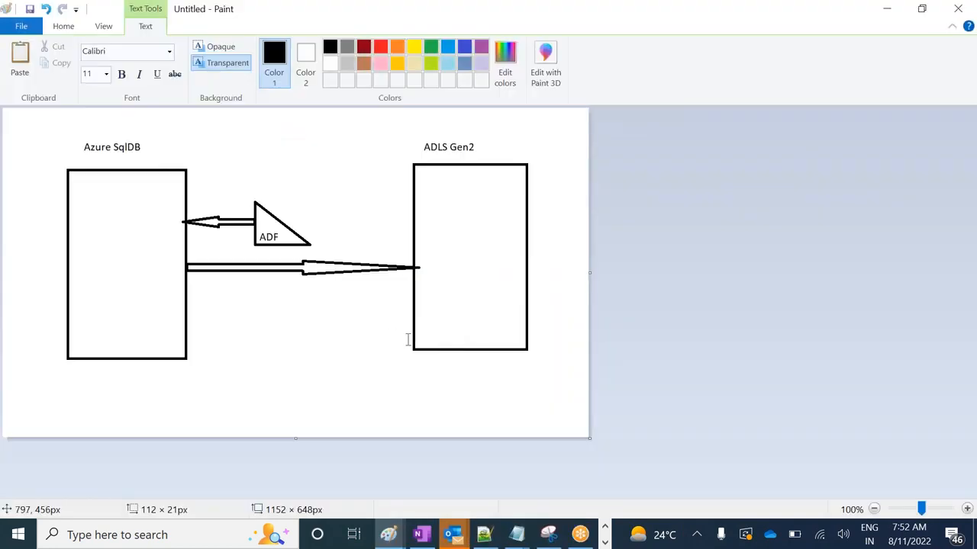
key(alt+Tab)
key(alt+Tab)
key(alt+Tab)
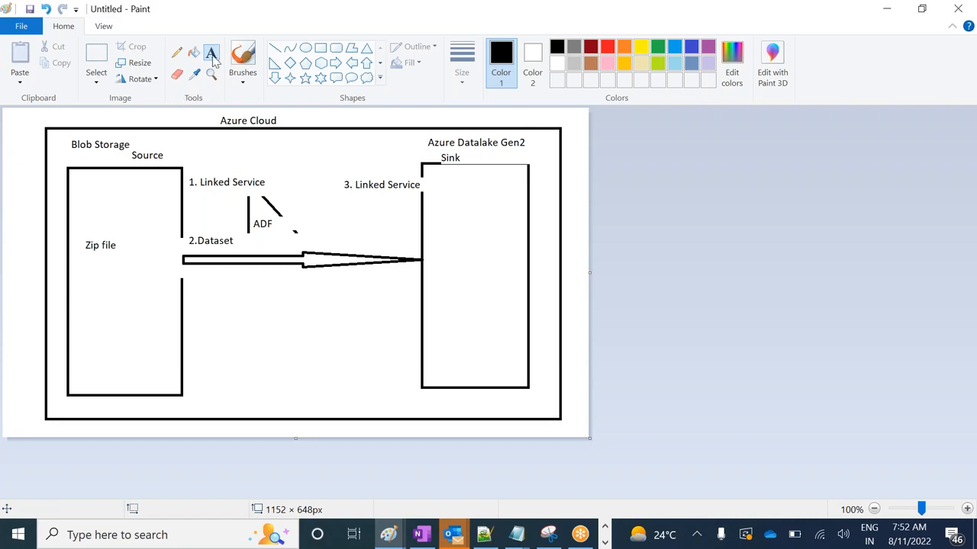
drag(346, 219, 403, 238)
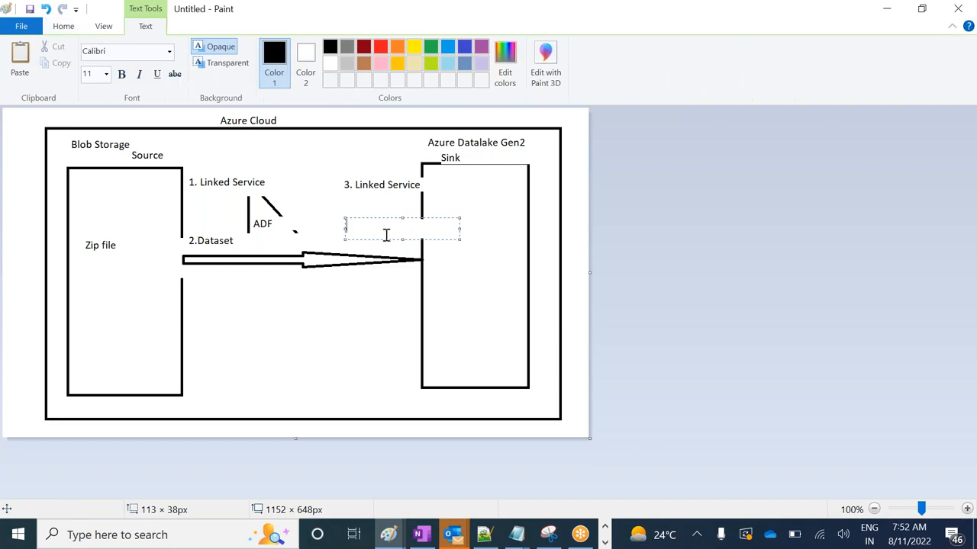
text(4.Dataset)
Add the label "5. Create pipeline" to the diagram between the source and sink headings, above the ADF triangle
drag(261, 149, 373, 165)
text(5.)
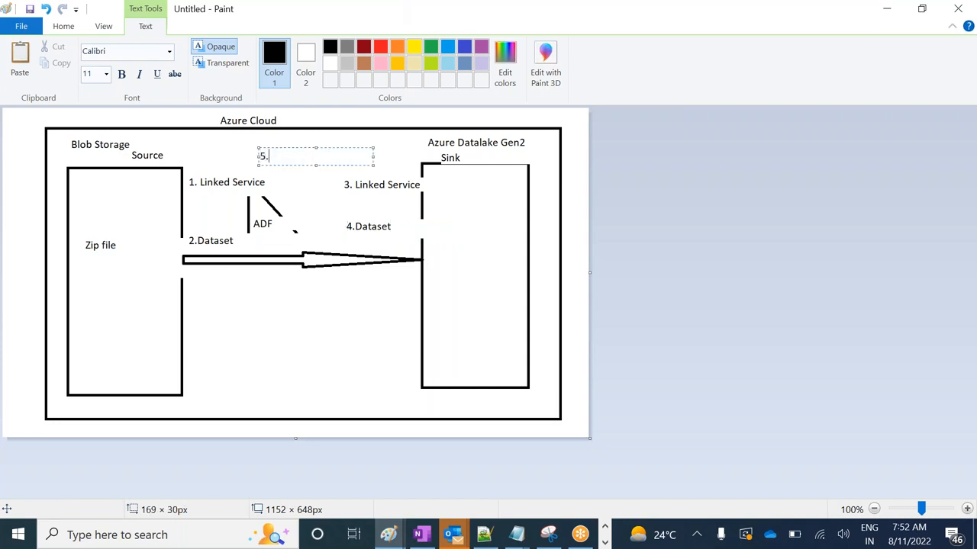
text( Create pipeline)
click(311, 284)
Switch back to the Azure Data Factory authoring page in the browser
key(alt+Tab)
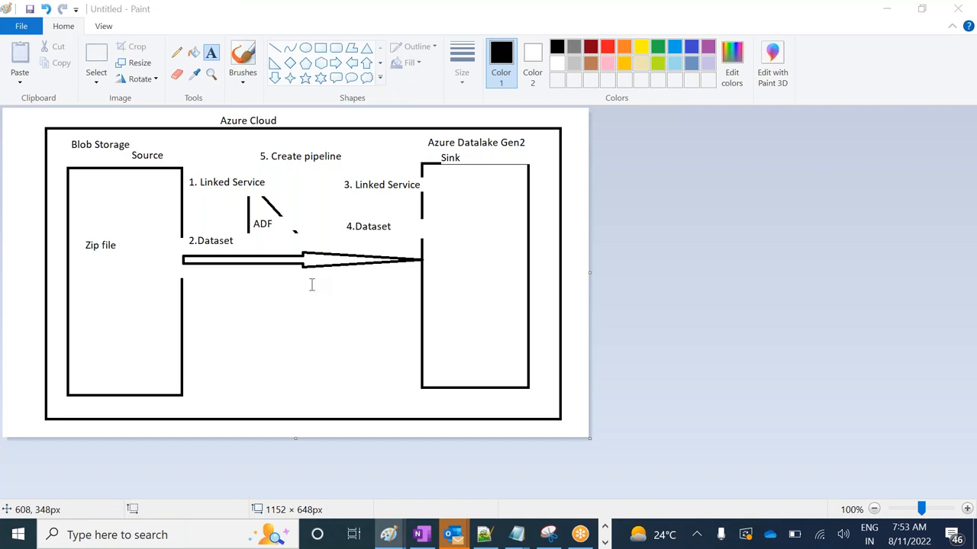
key(alt+Tab)
key(alt+Tab)
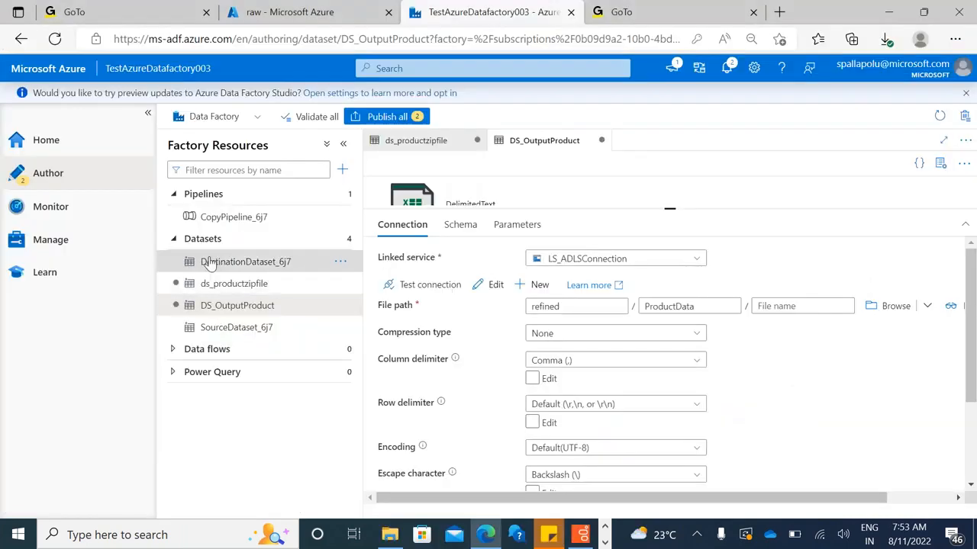
Create a new pipeline, name it PL_ProcessZipFiles, and hide its properties
click(341, 195)
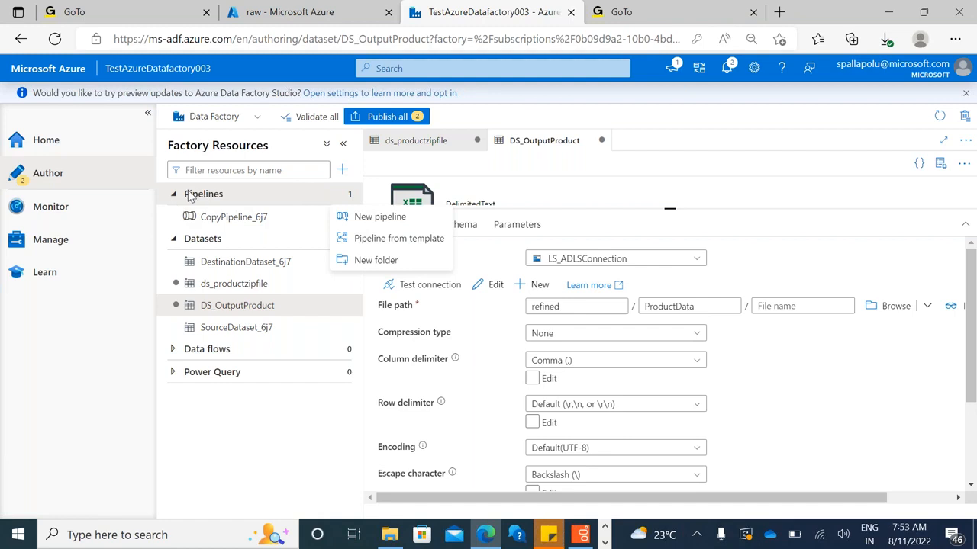
click(232, 200)
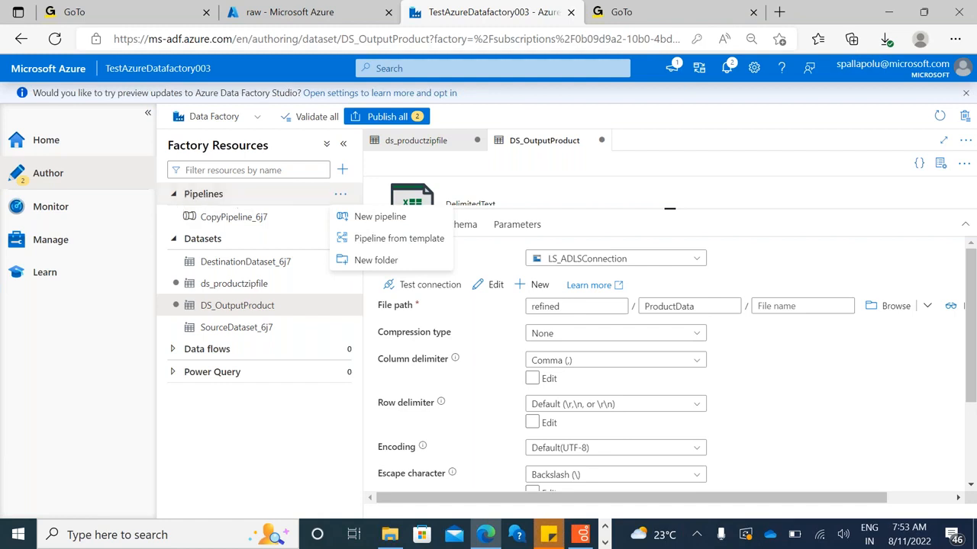
click(340, 198)
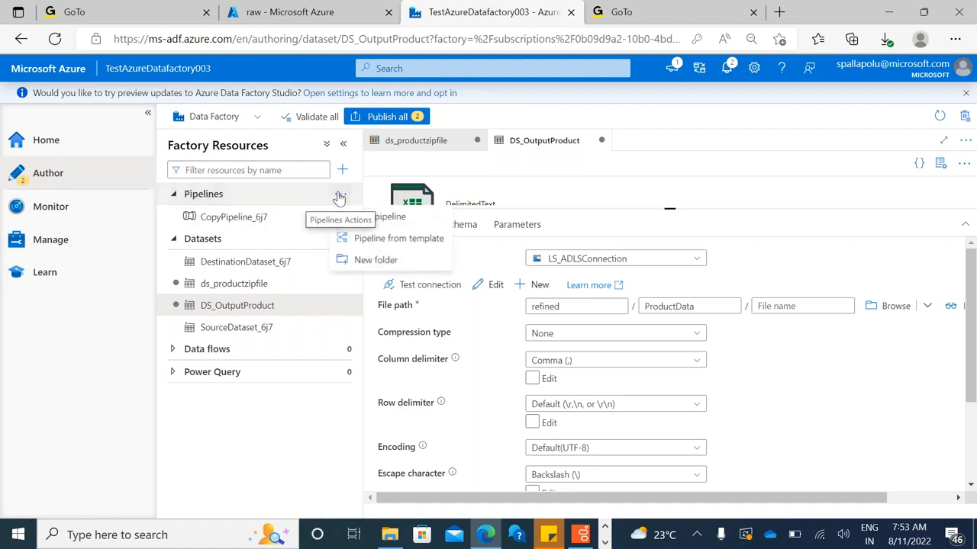
click(380, 218)
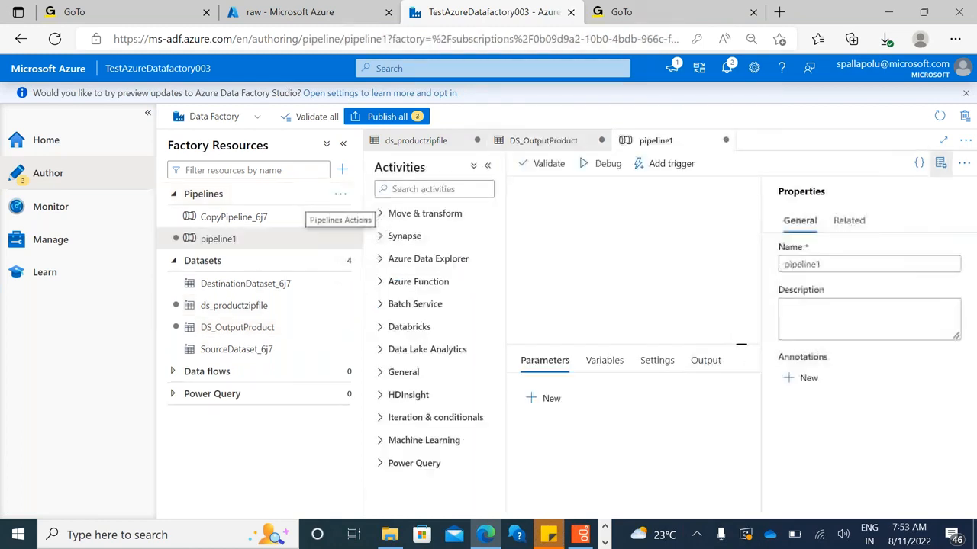
double_click(824, 265)
text(PL)
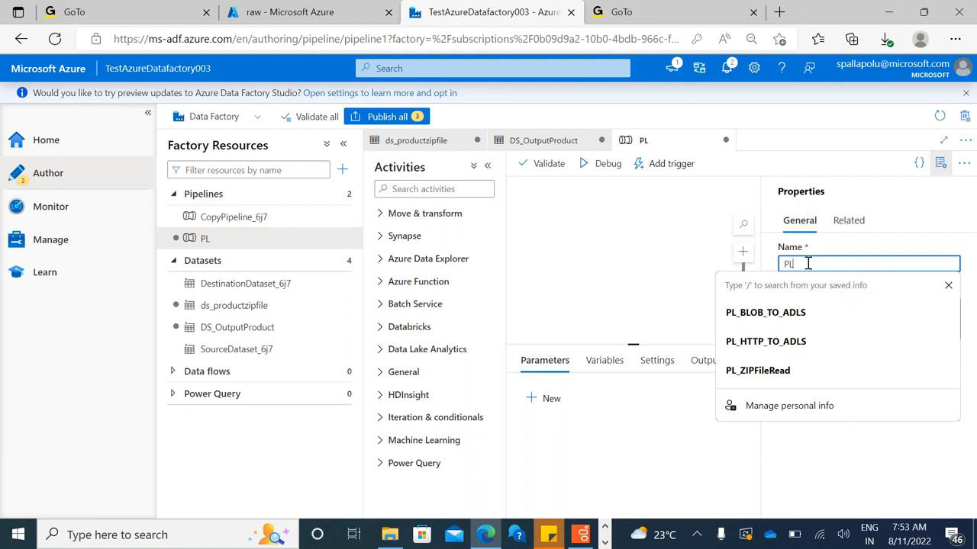
text(Process)
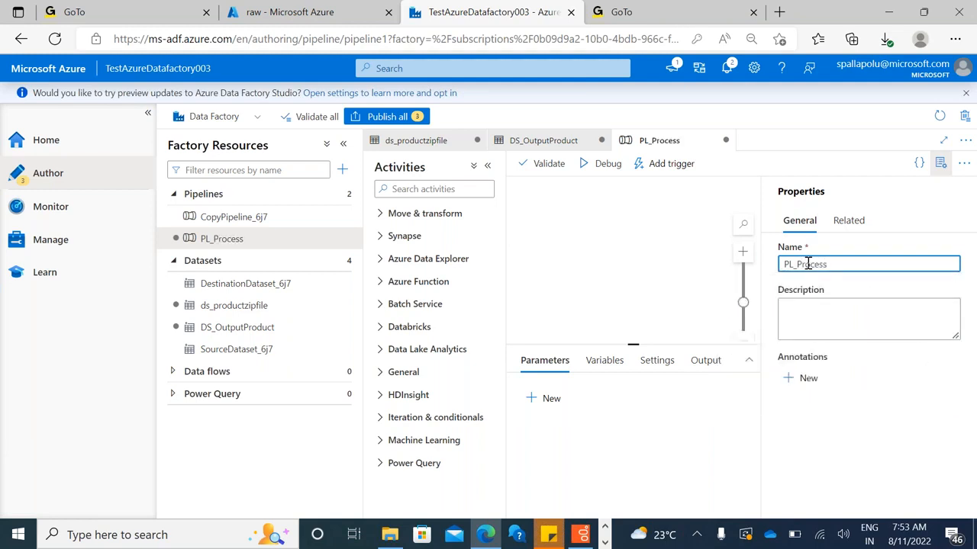
text(Zi)
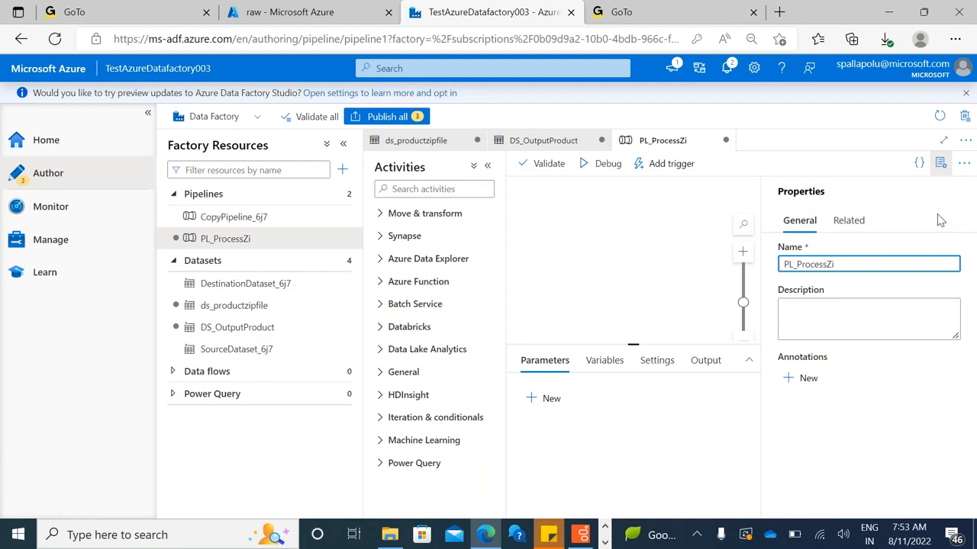
text(pFiles)
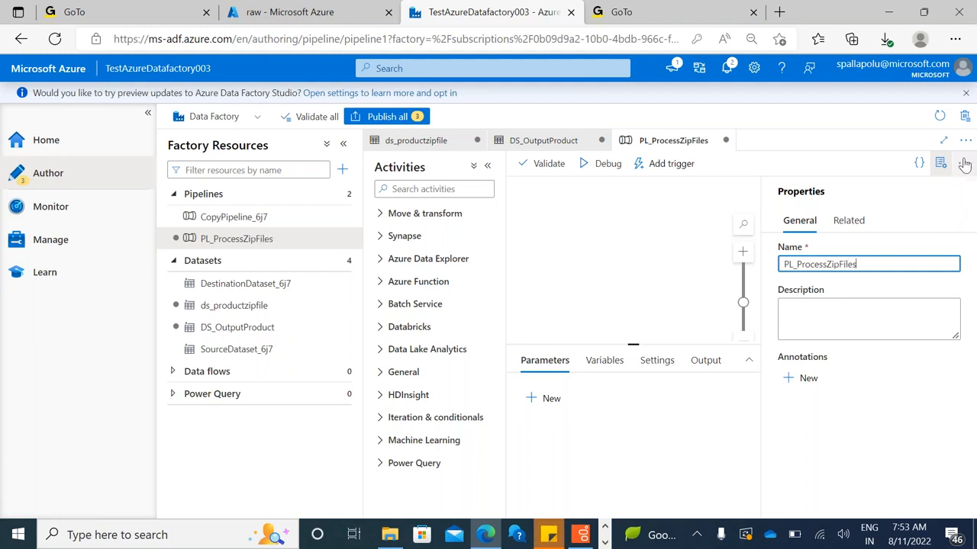
click(941, 165)
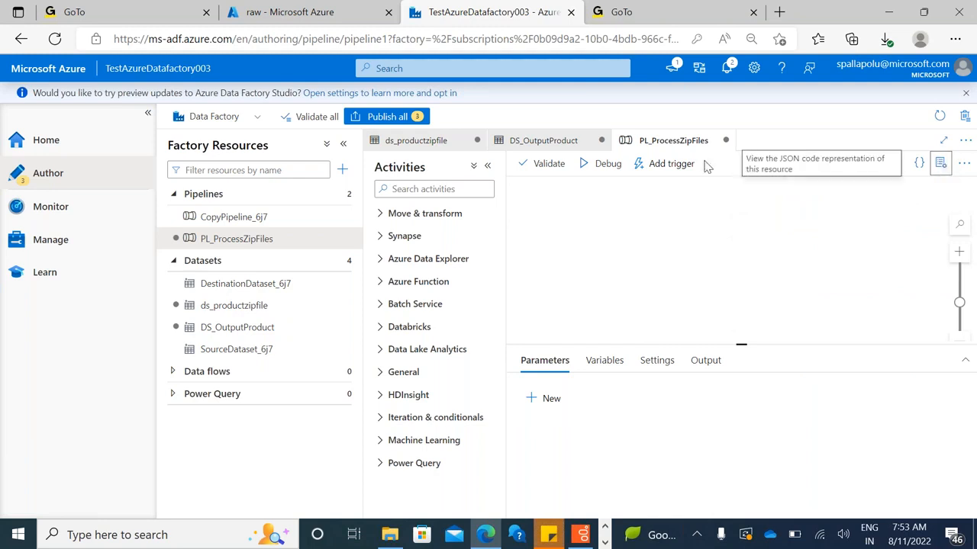
Add a Copy data activity from the Move & transform group to the PL_ProcessZipFiles canvas
click(380, 215)
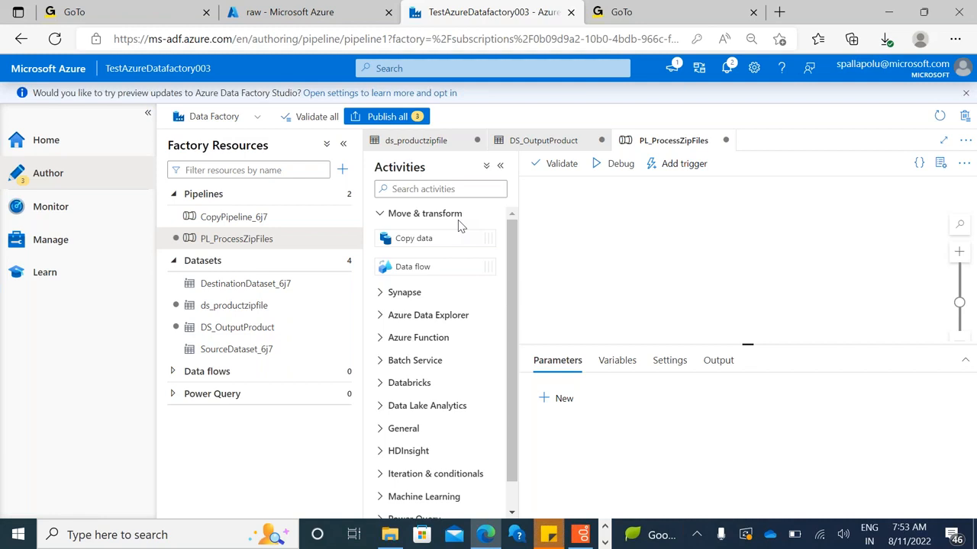
double_click(396, 166)
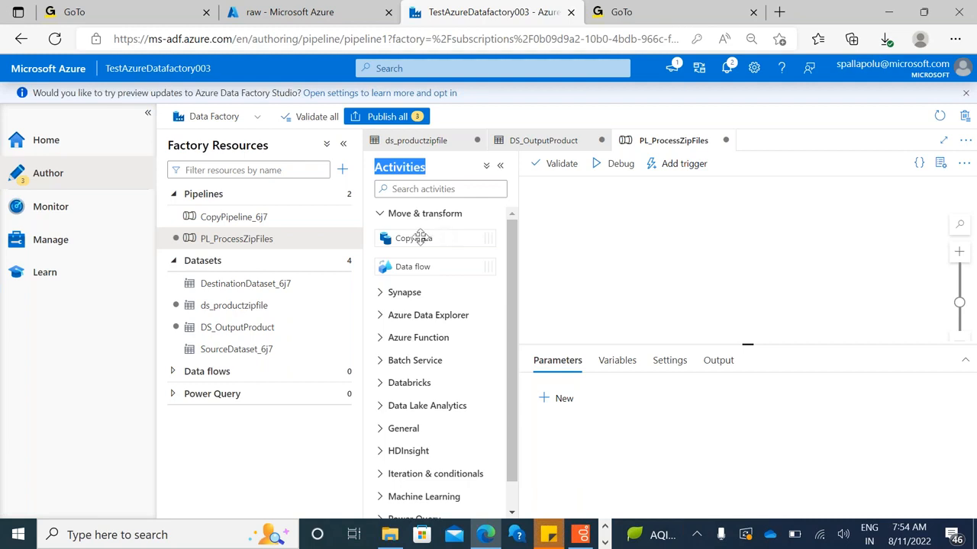
drag(418, 238, 735, 223)
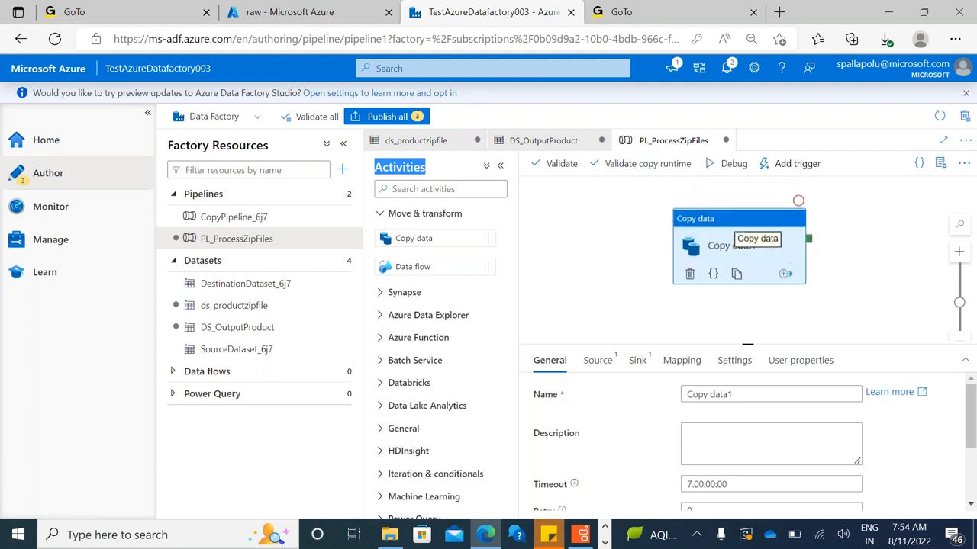
Rename the Copy data activity as "Copy data from blob to datalake gen2"
click(751, 394)
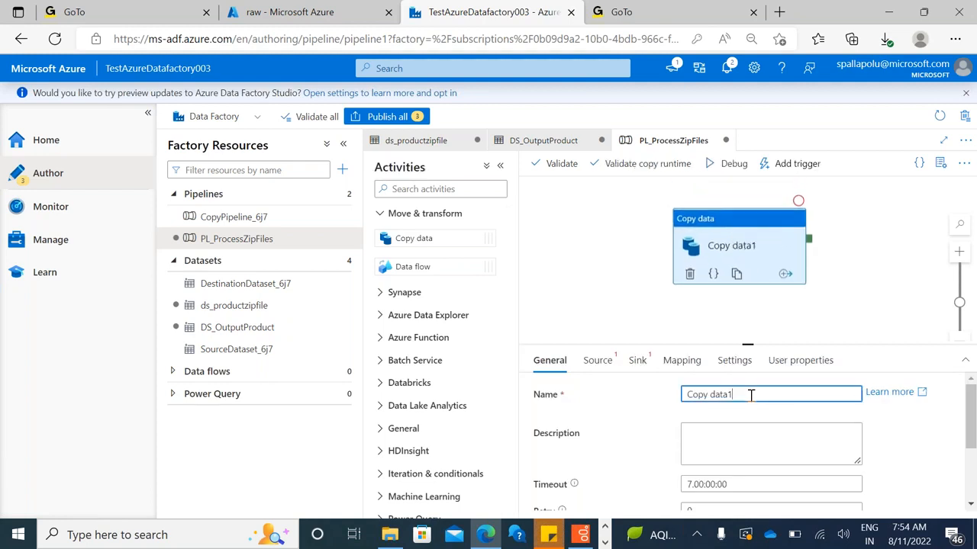
text(from blob)
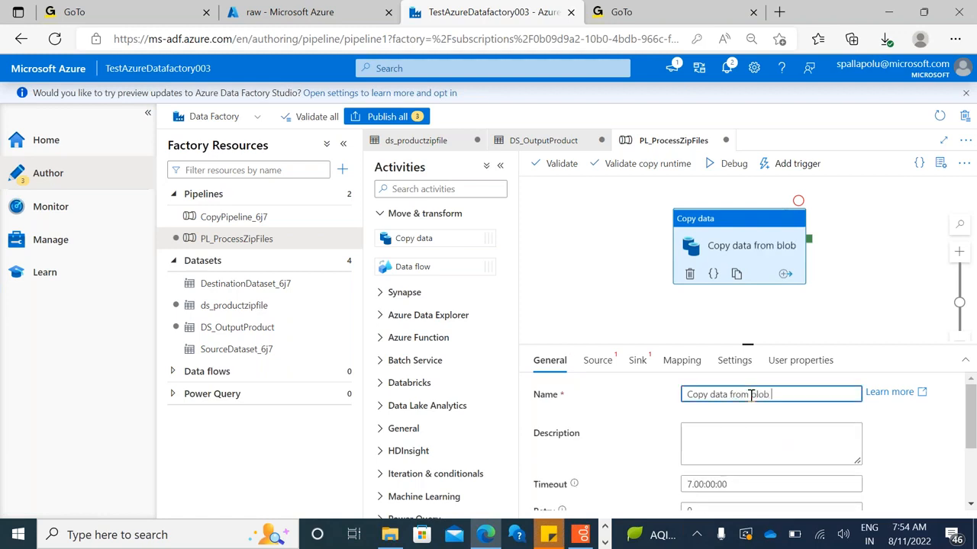
text( to datatale)
key(BackSpace)
key(BackSpace)
key(BackSpace)
key(BackSpace)
key(BackSpace)
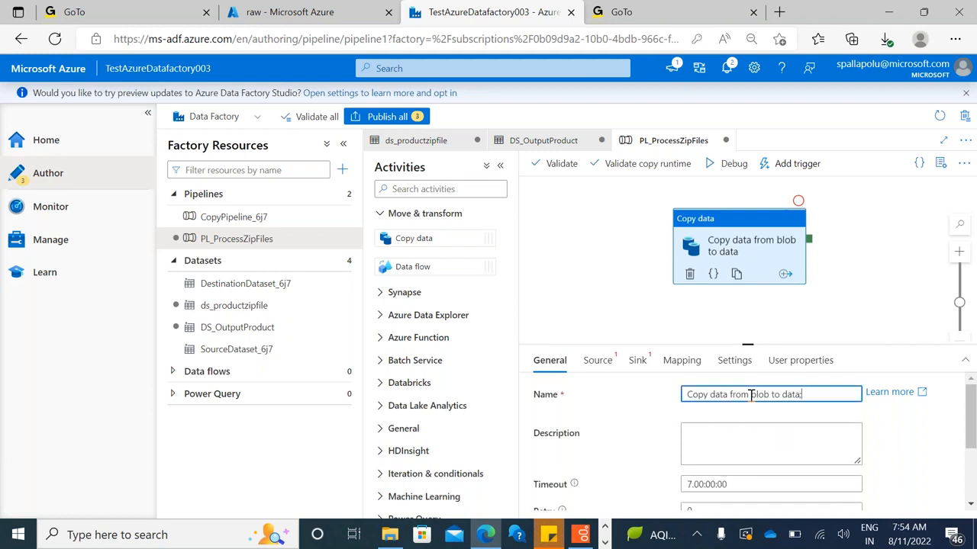
text(lake gen2)
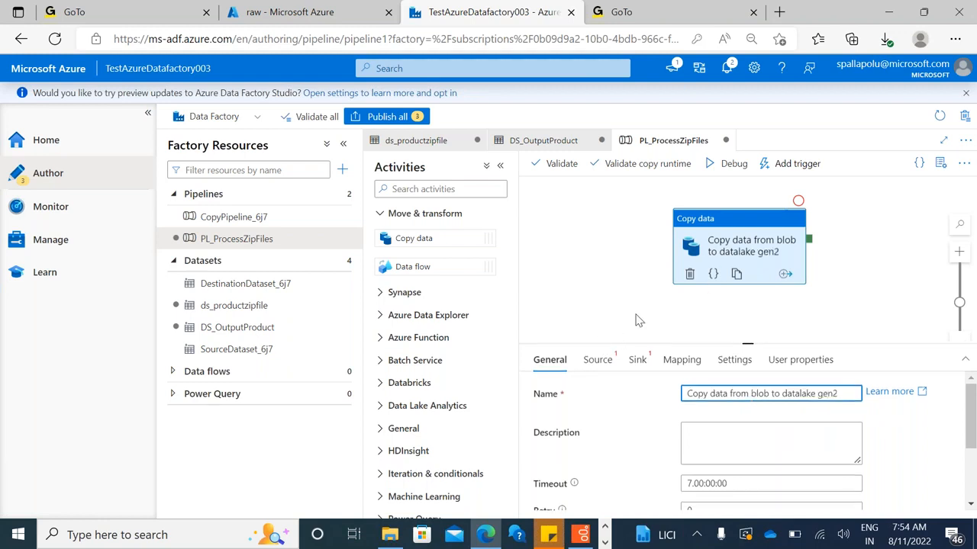
Enlarge the copy activity's settings area and set its source dataset to ds_productzipfile
drag(639, 344, 638, 229)
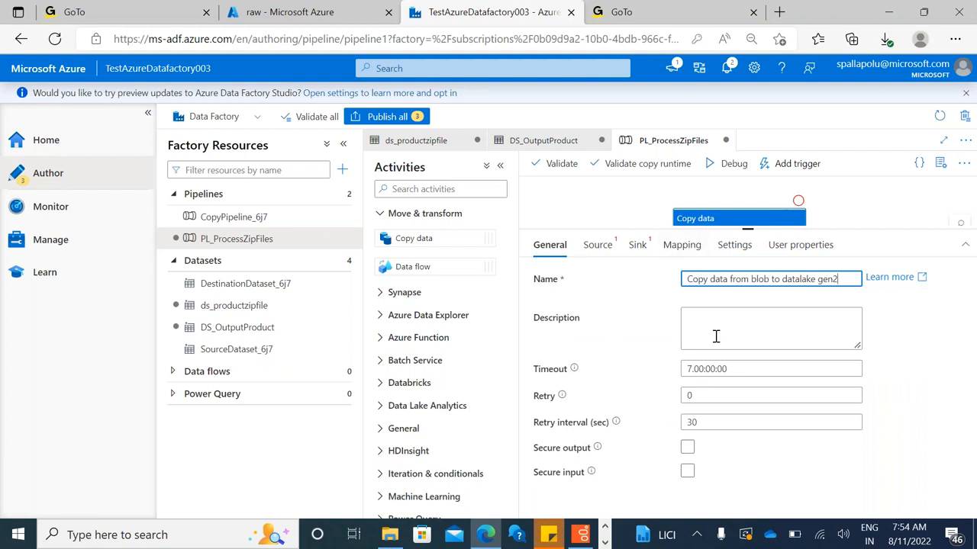
click(600, 246)
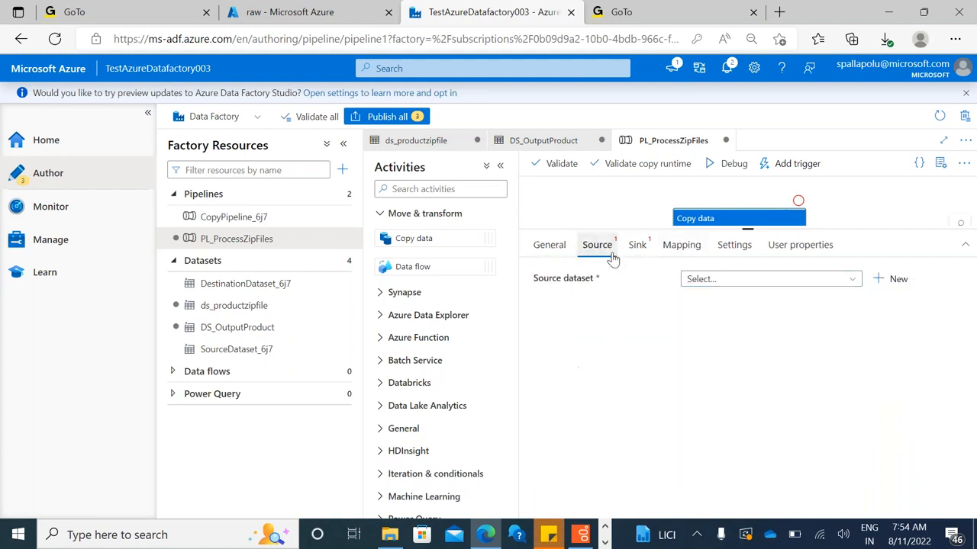
click(701, 280)
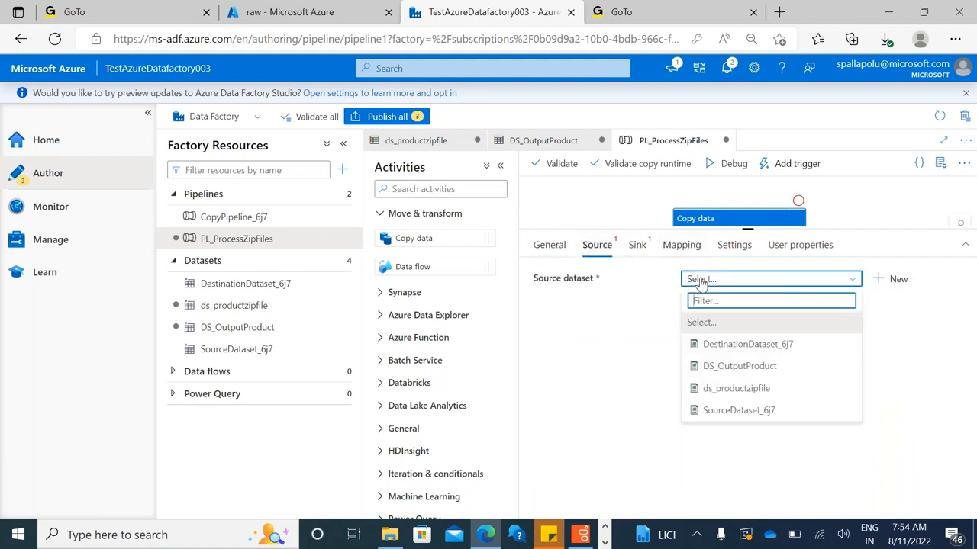
click(736, 389)
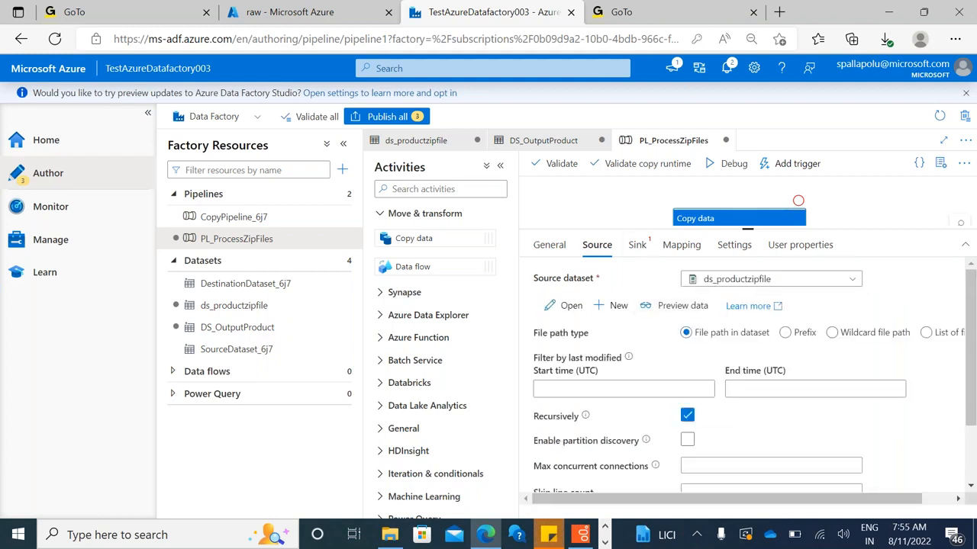
Set the copy activity's sink dataset to DS_OutputProduct and start a debug run of the pipeline
click(637, 247)
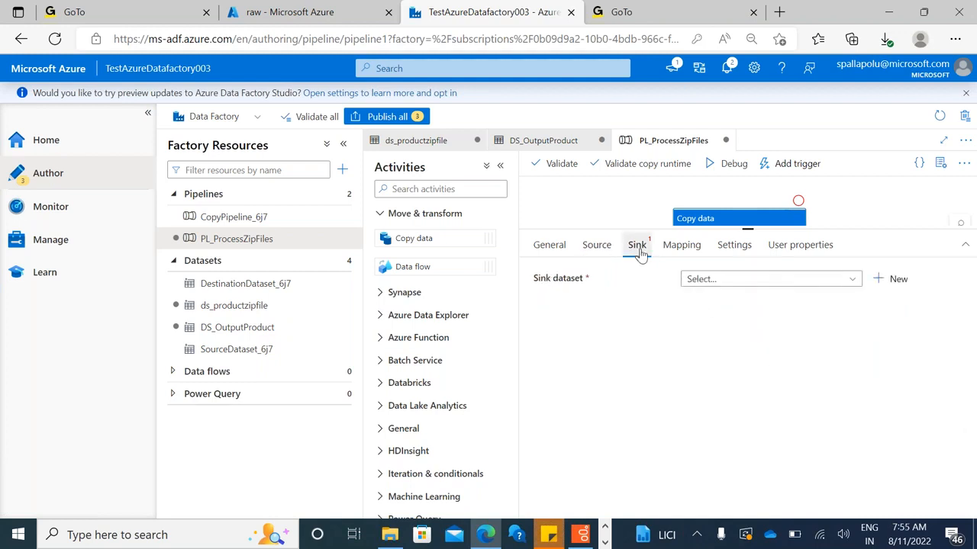
click(751, 279)
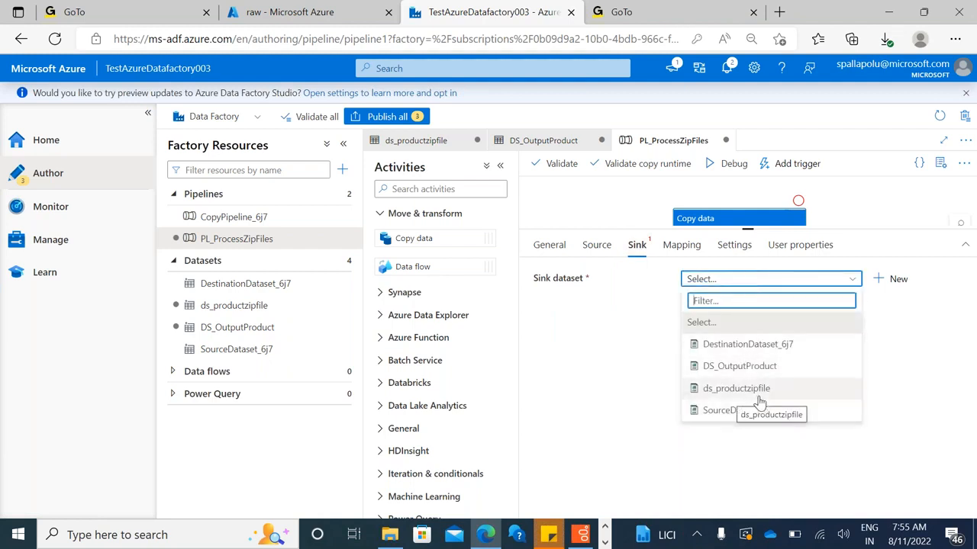
click(740, 366)
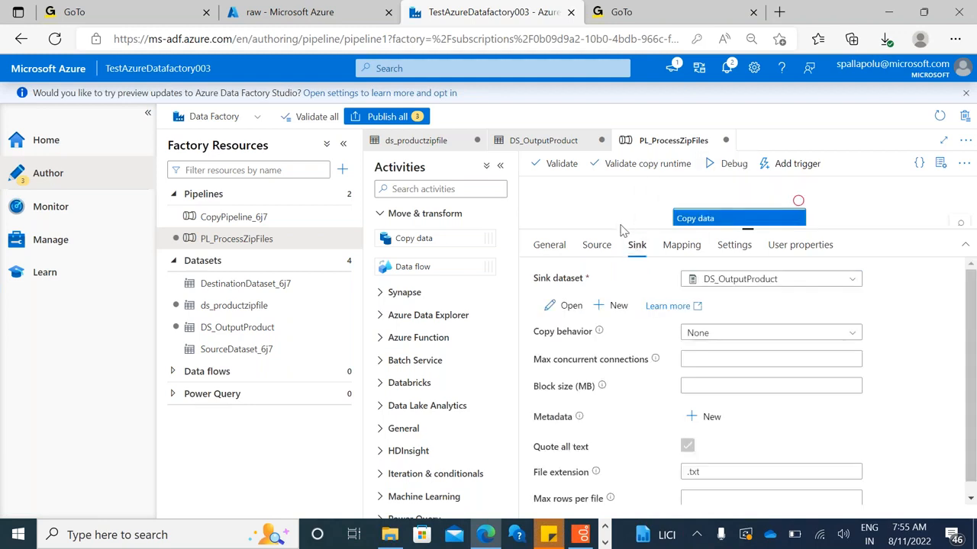
drag(623, 228, 653, 267)
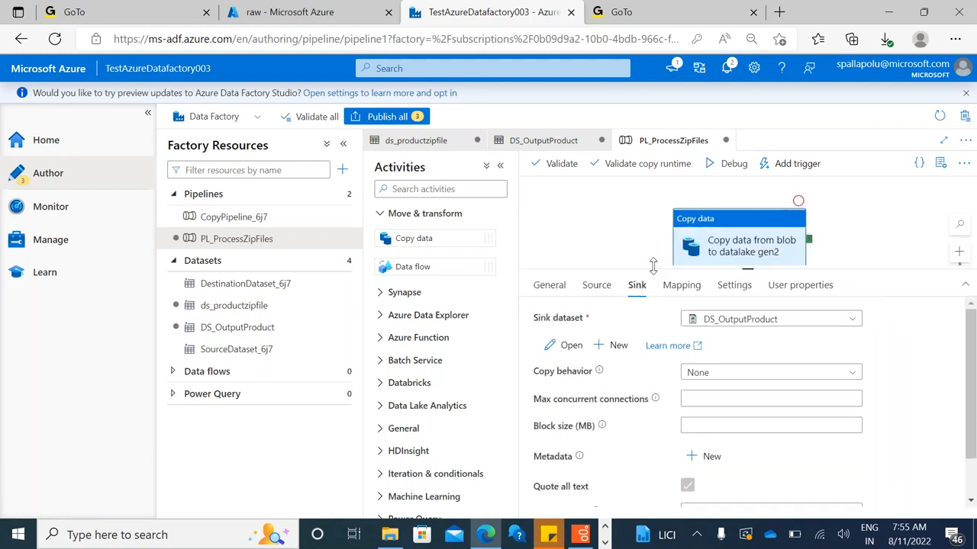
click(718, 168)
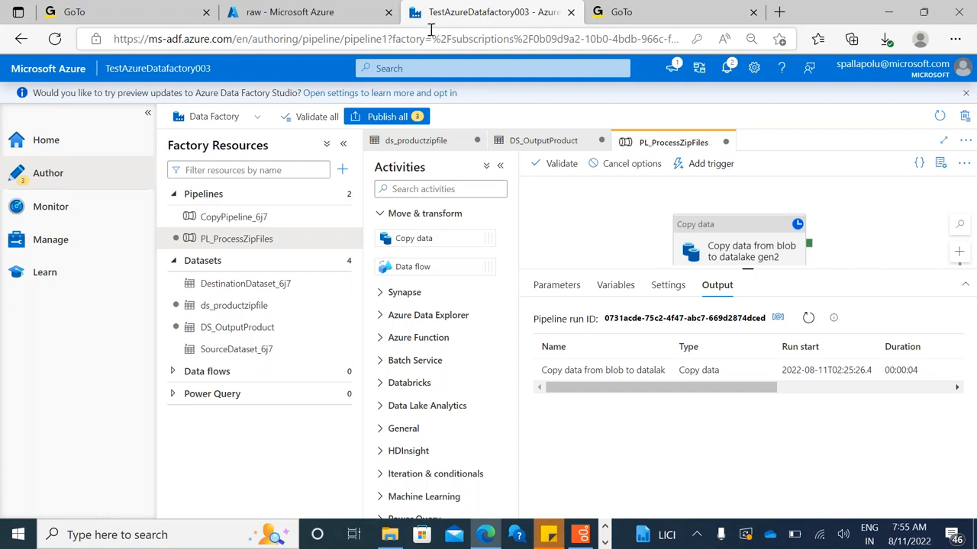
Set the file extension in the copy activity's sink to "..csv" and run the pipeline in debug mode again
click(725, 246)
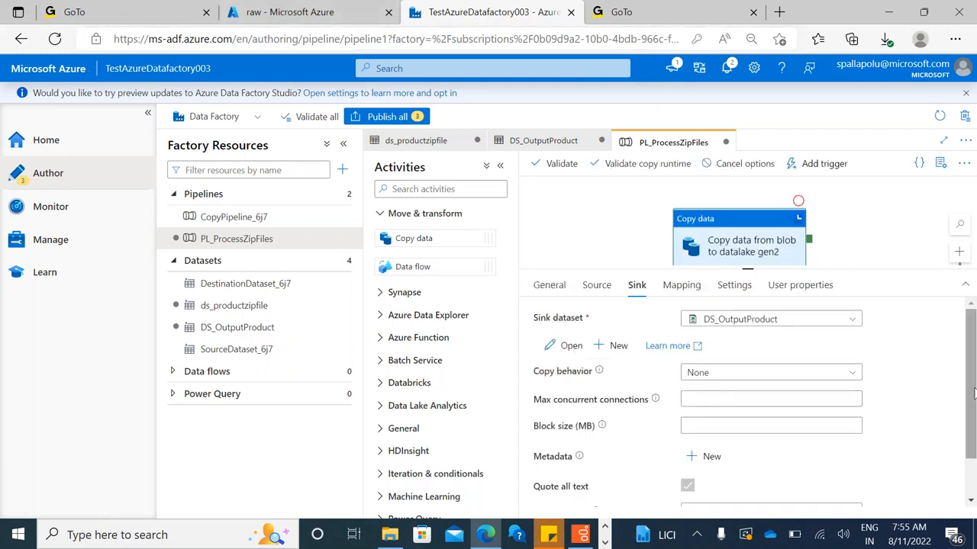
drag(970, 374, 973, 446)
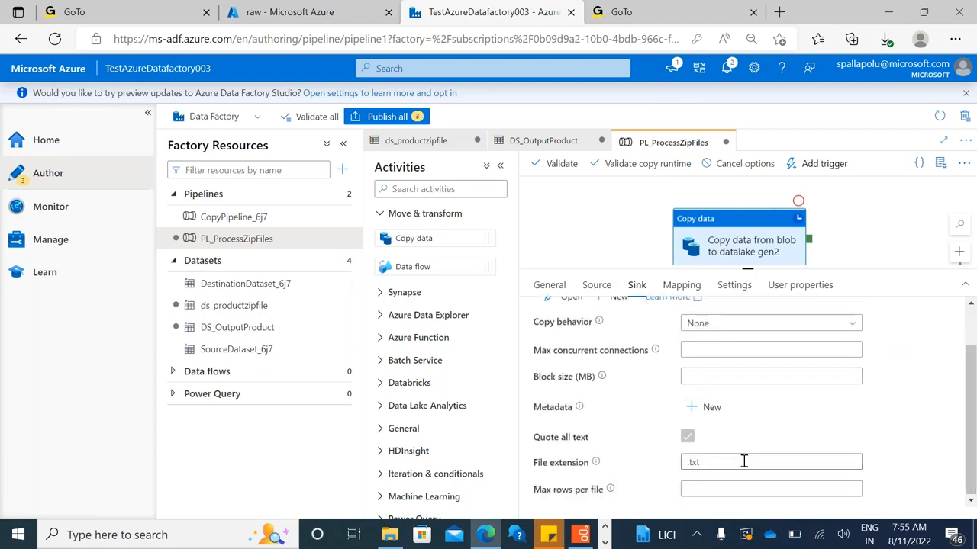
click(716, 463)
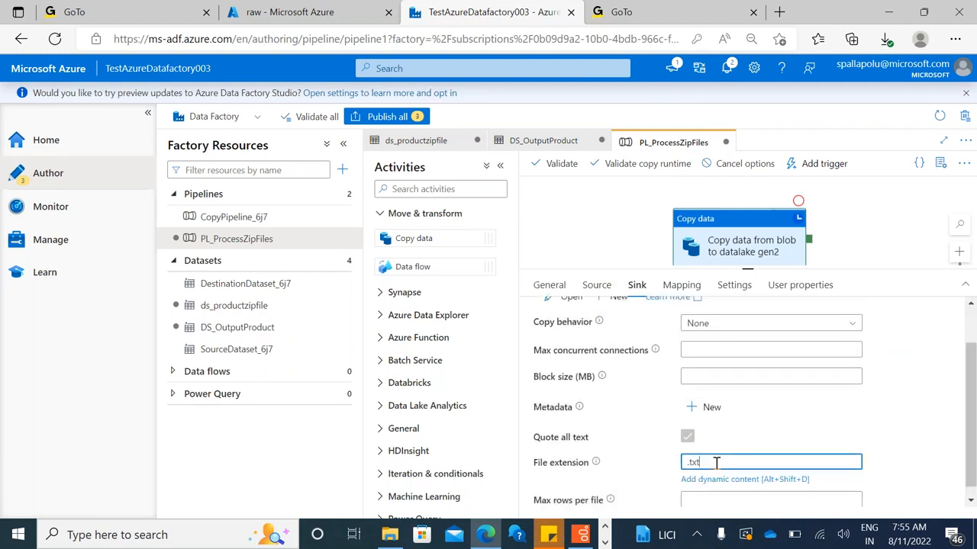
key(BackSpace)
click(646, 322)
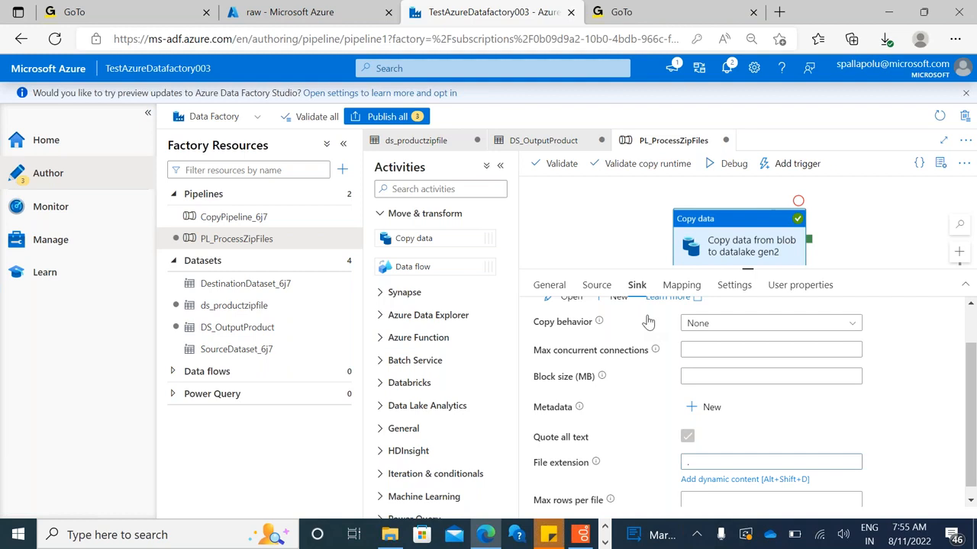
click(706, 463)
text(.csv)
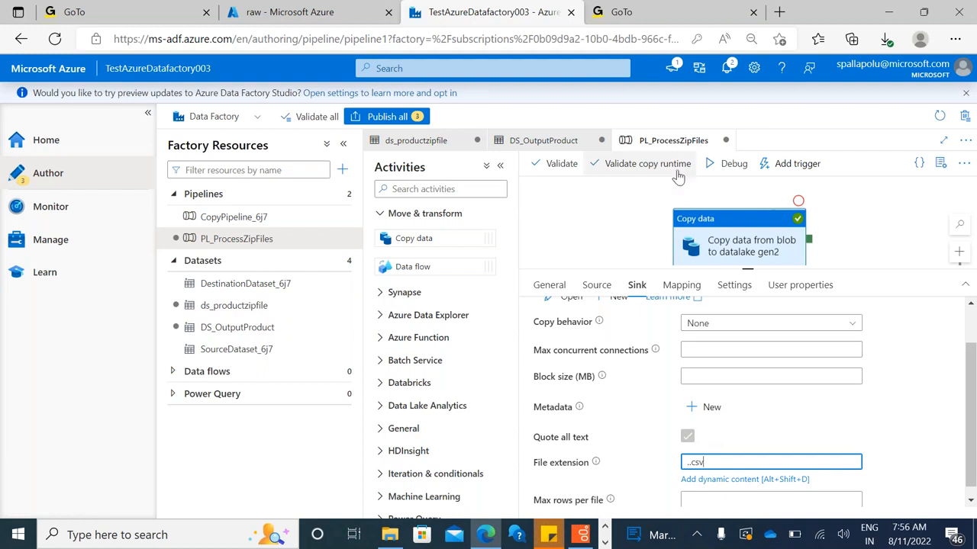
click(731, 164)
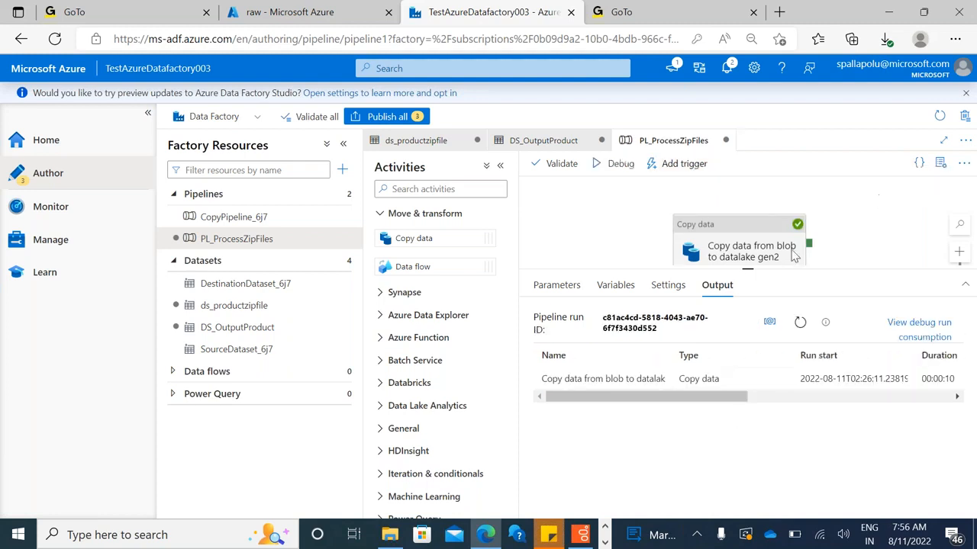
Return to the pipeline's debug output and open the run details of the copy activity
click(738, 248)
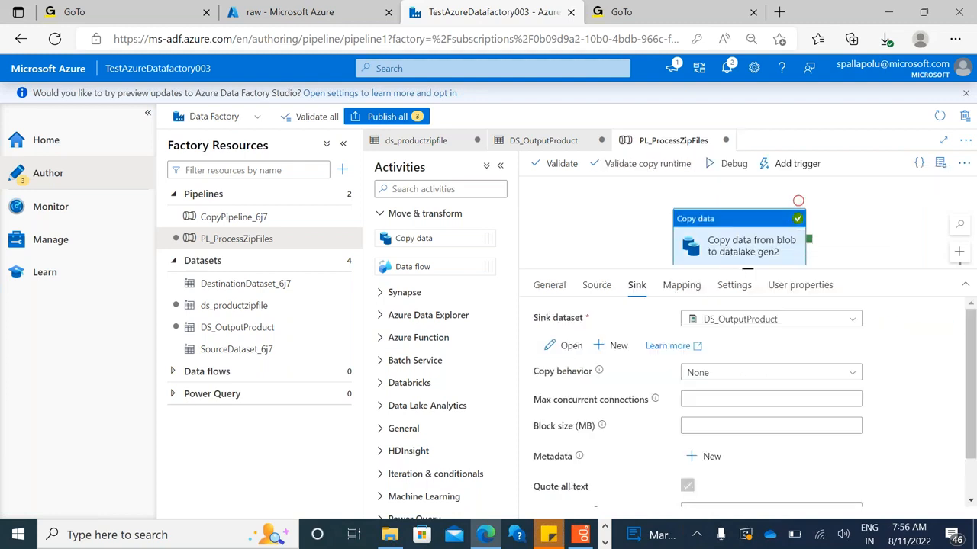
click(627, 238)
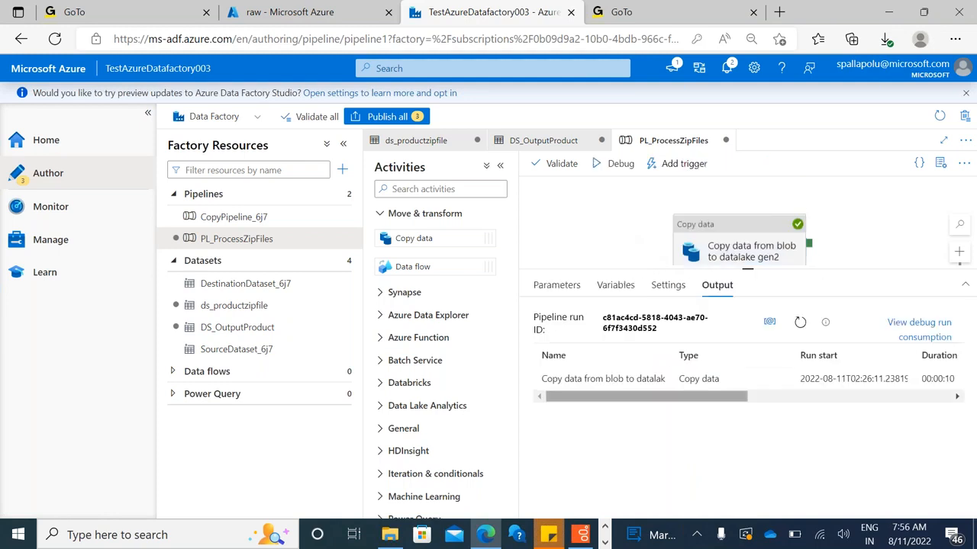
mouse_move(627, 385)
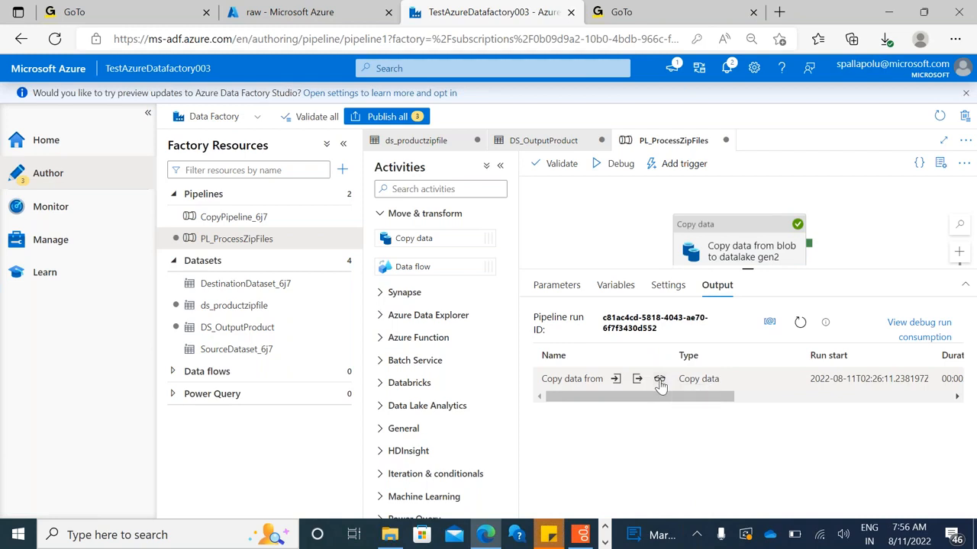
click(659, 380)
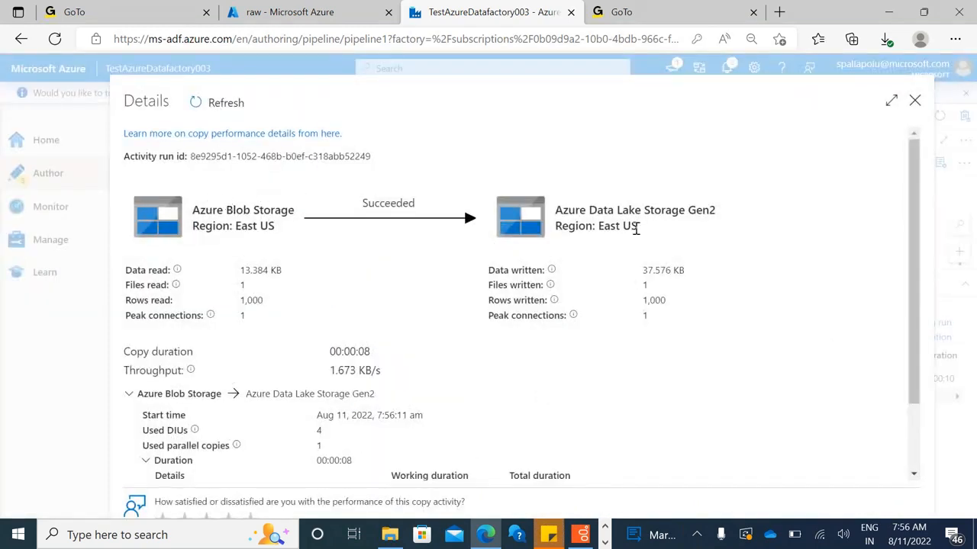
Examine the copy run's status, data read, rows read and rows written, and close the run details
double_click(386, 203)
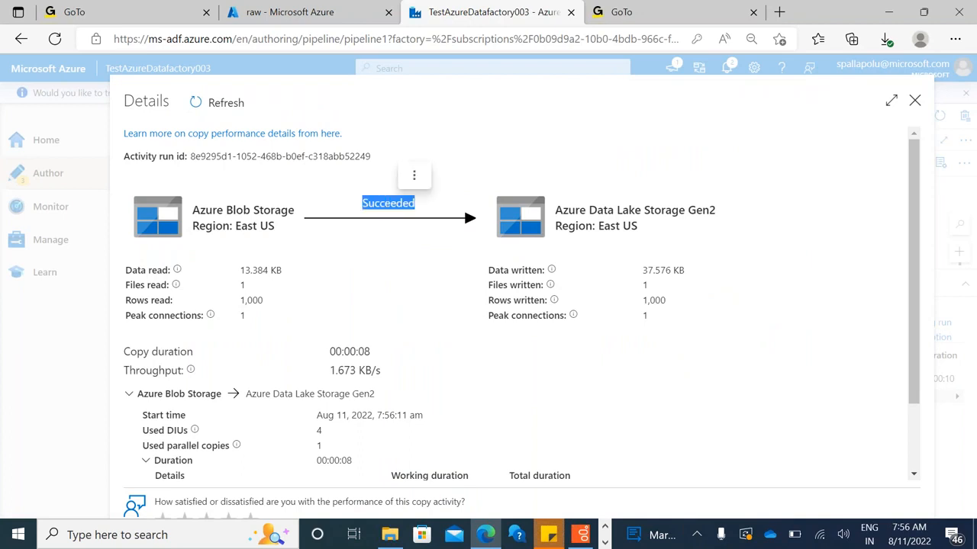
double_click(255, 270)
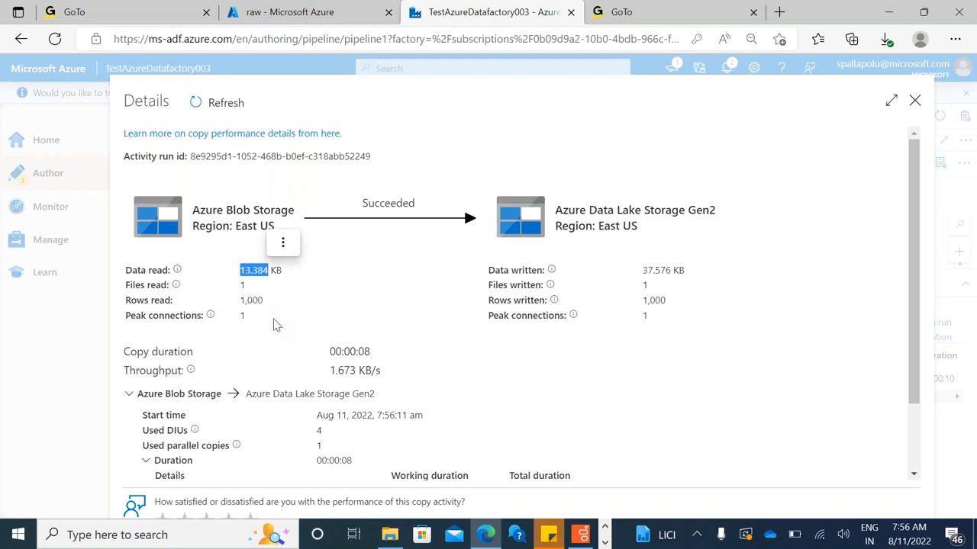
double_click(255, 301)
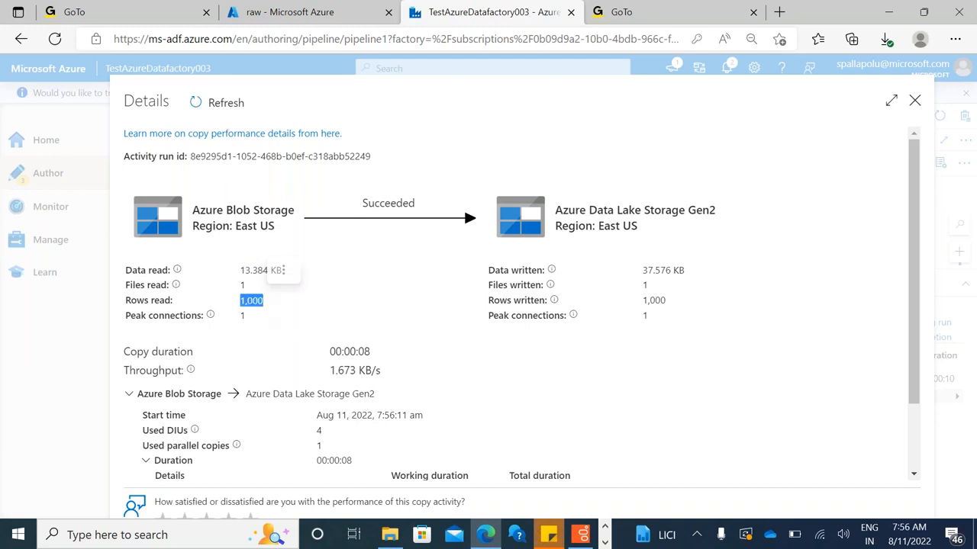
double_click(654, 300)
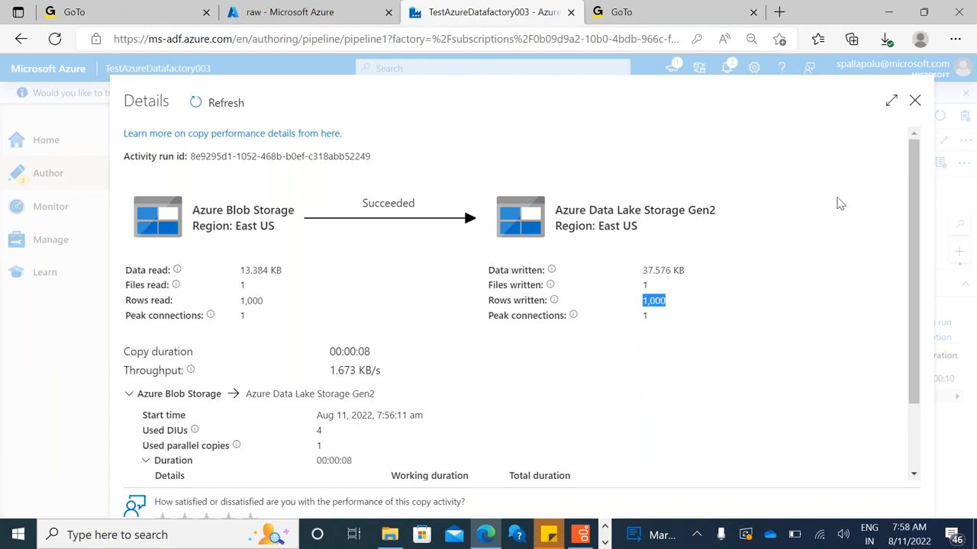
click(915, 103)
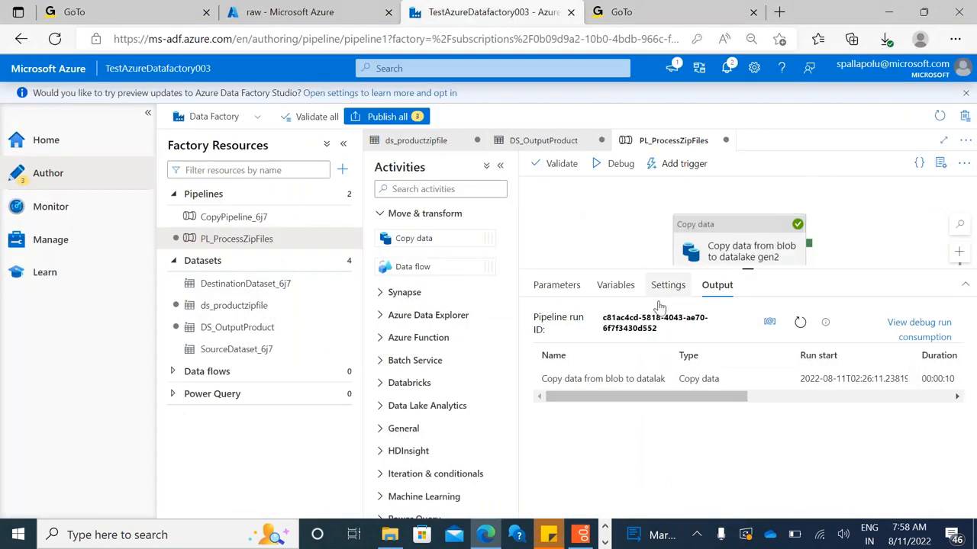
Select the copy activity, check the files in the raw blob container, and return to the data factory
click(741, 255)
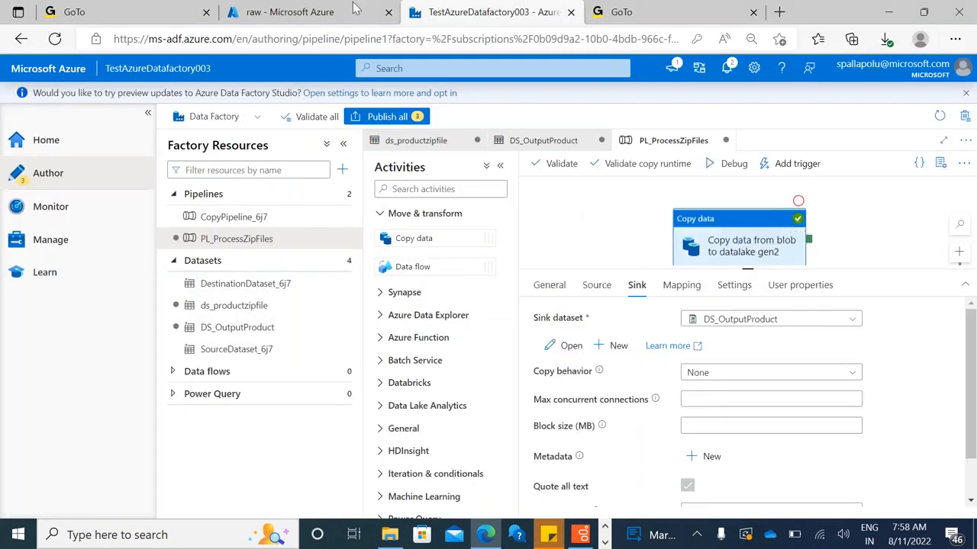
click(245, 14)
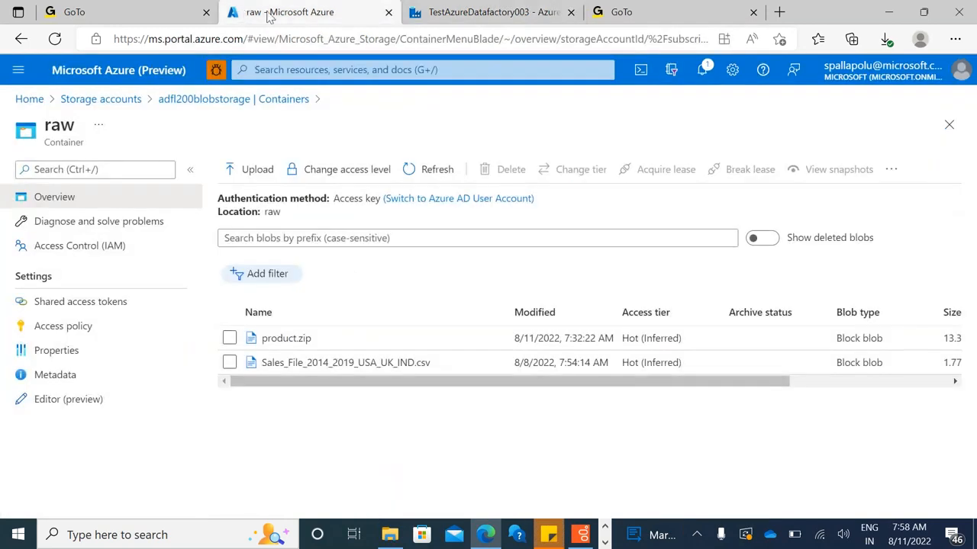
click(443, 23)
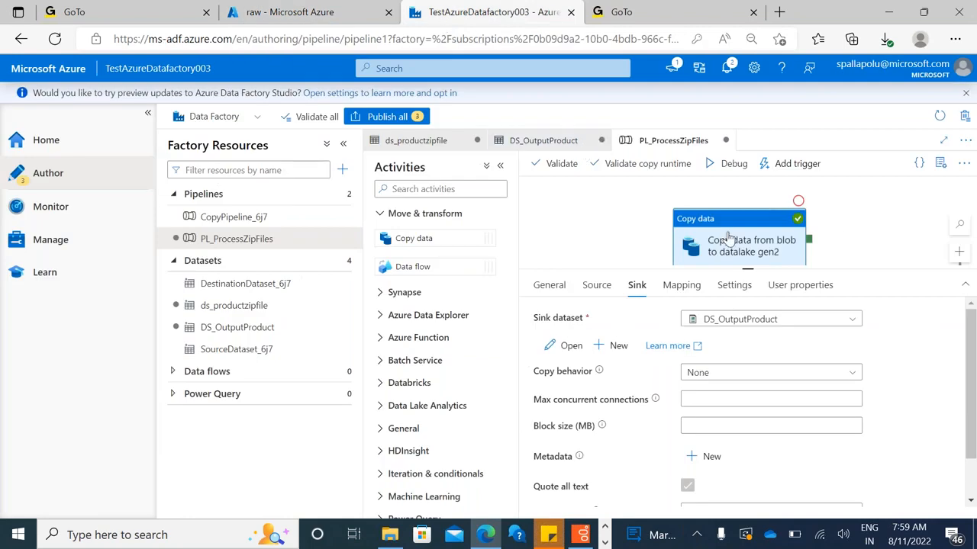
Try a wildcard file path with file name *.csv for the copy activity's source, and switch back to File path in dataset
click(596, 285)
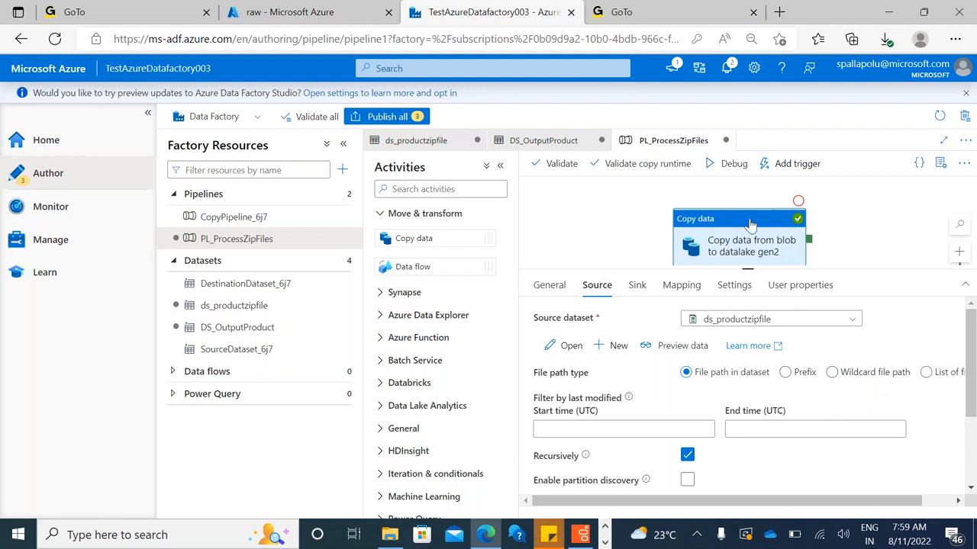
click(831, 373)
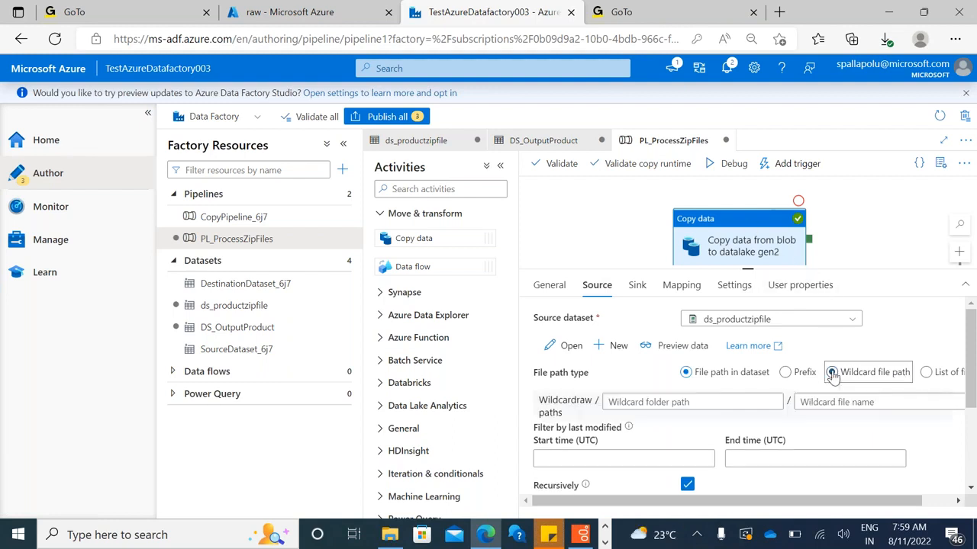
click(831, 402)
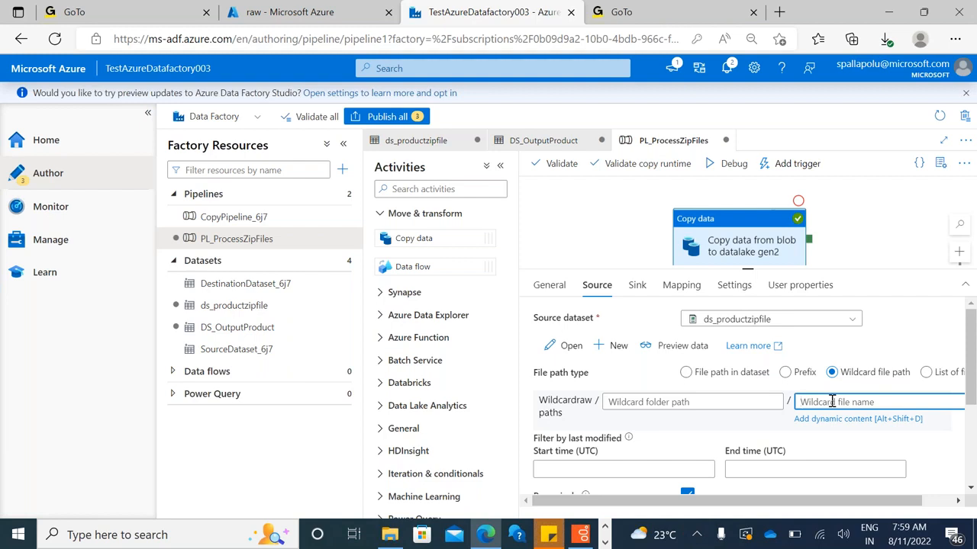
text(*)
text(.csv)
key(BackSpace)
key(BackSpace)
key(BackSpace)
key(BackSpace)
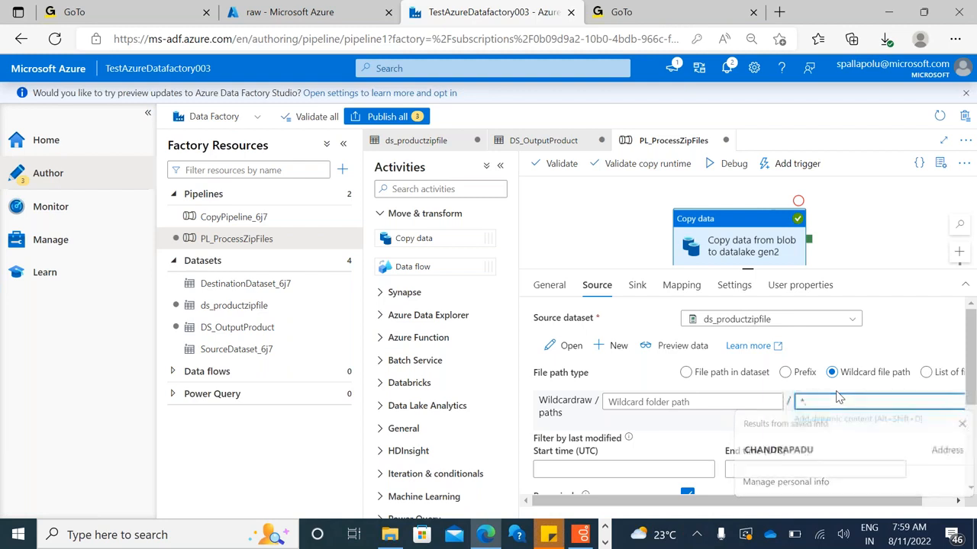
key(BackSpace)
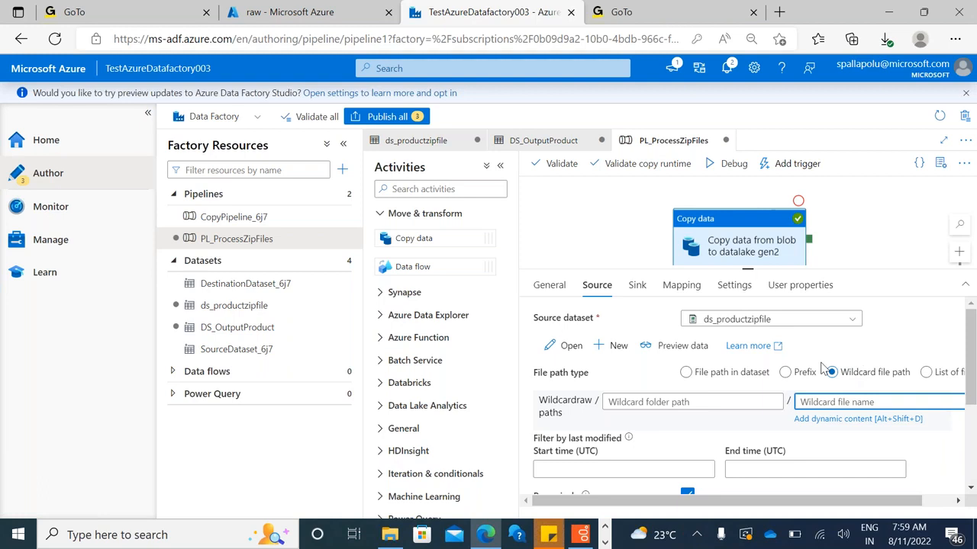
click(685, 372)
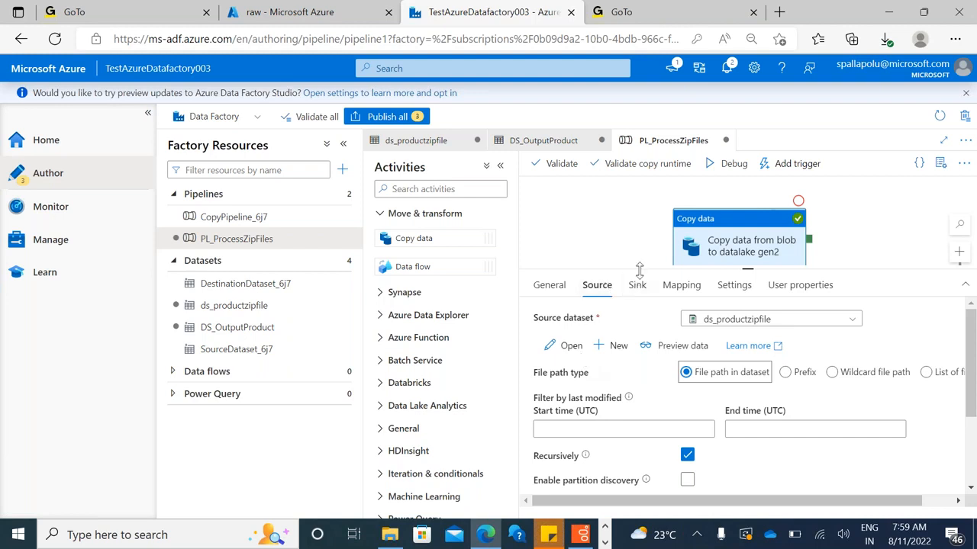
drag(639, 271, 634, 279)
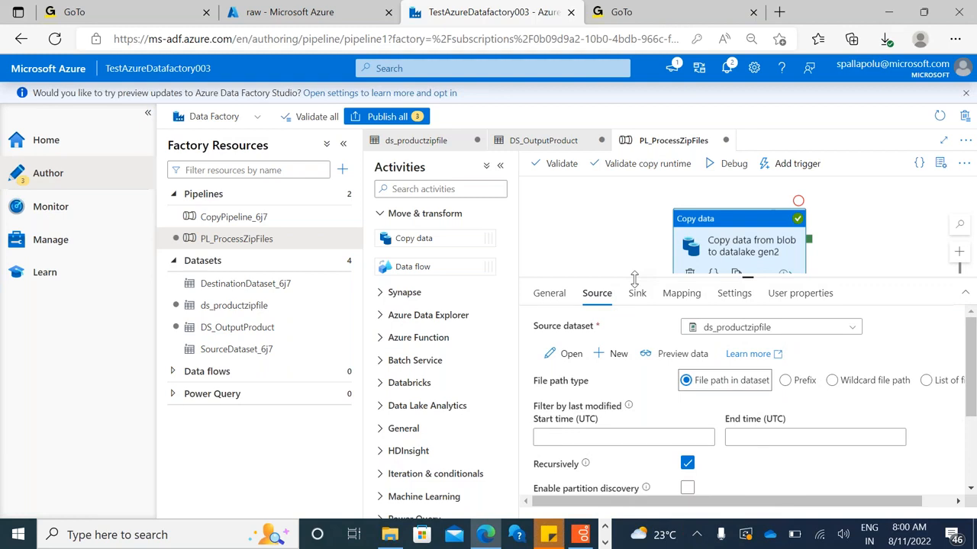
Inspect the output files in ProductData/product.zip within the refined container of adfl200adlsgen2008, and return to the data factory
click(250, 10)
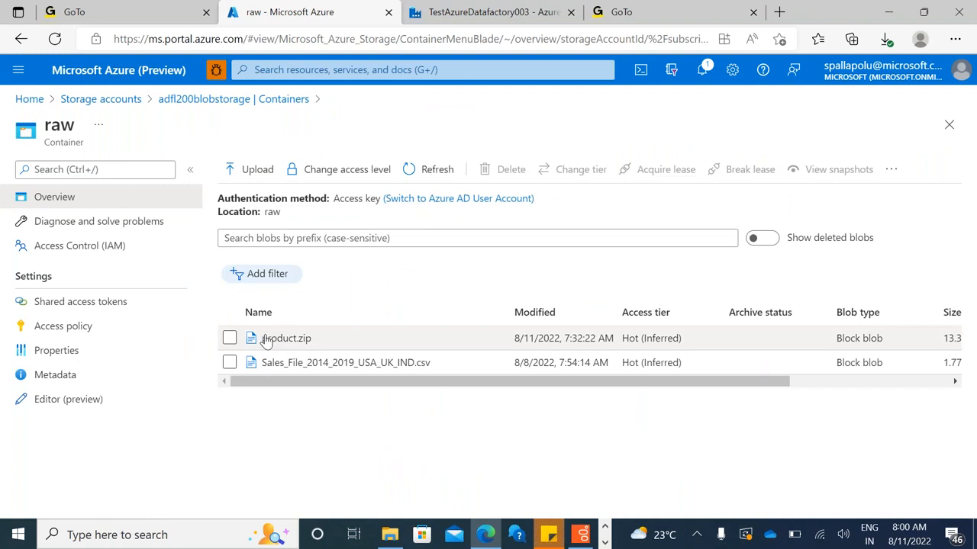
click(174, 105)
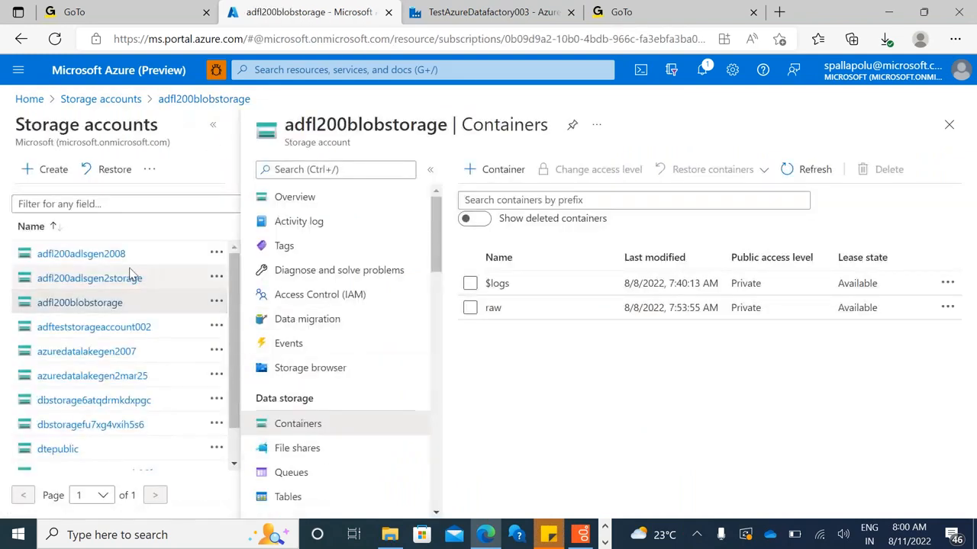
click(107, 254)
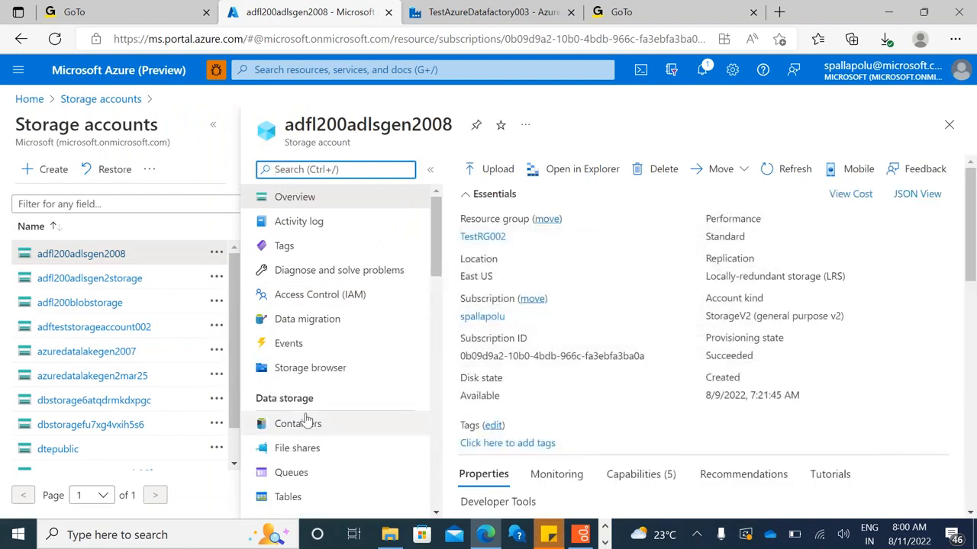
click(309, 421)
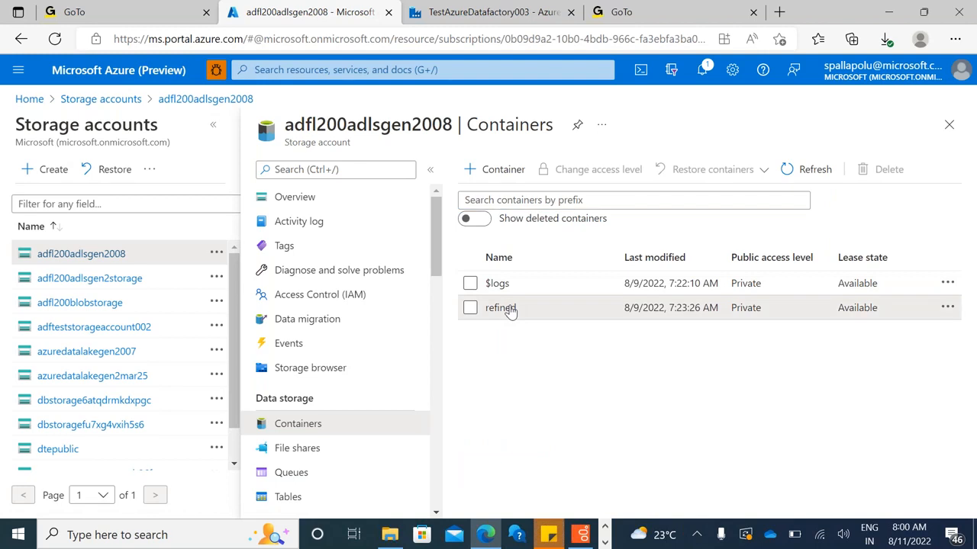
click(500, 307)
click(302, 309)
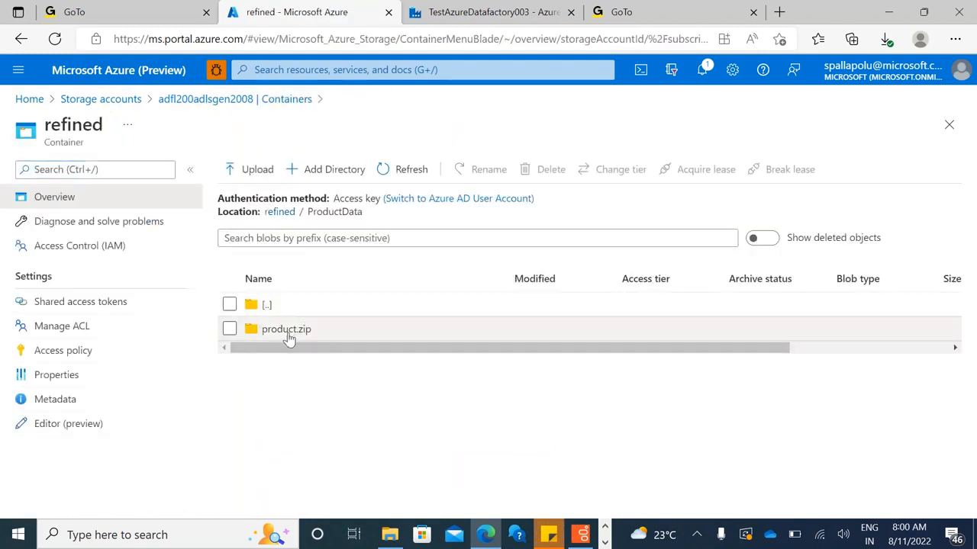
click(286, 332)
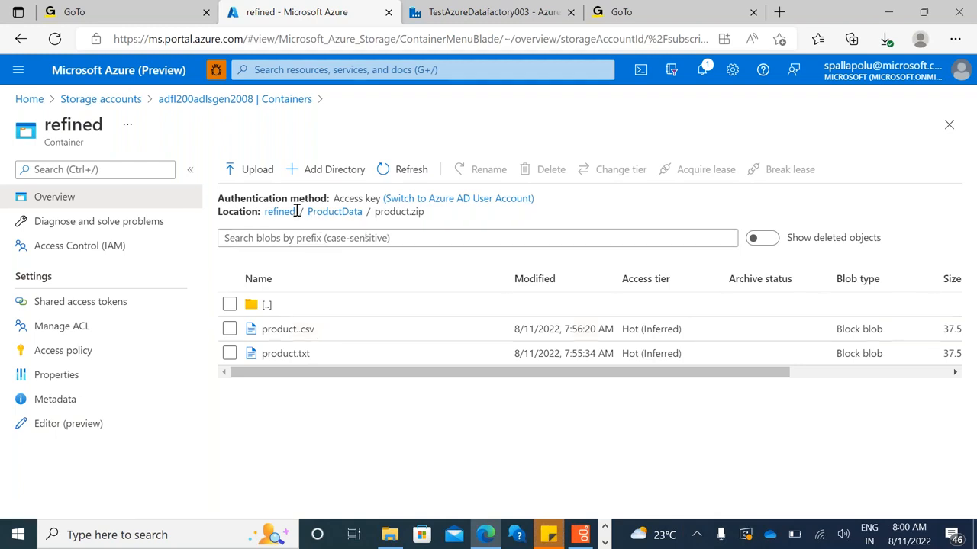
click(458, 23)
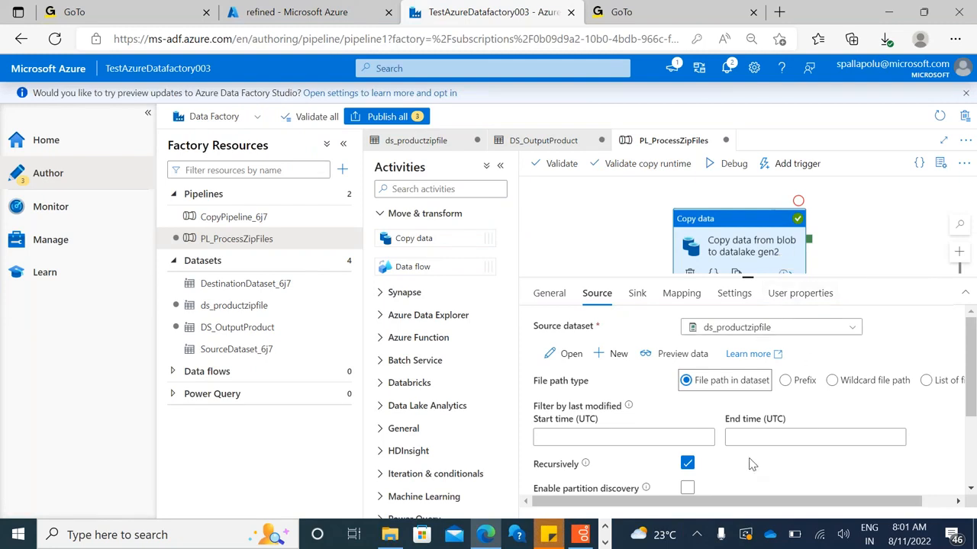
Switch to the Paint diagram of the Blob Storage to Data Lake copy and add the label "6. Activity" below "5. Create pipeline"
click(604, 528)
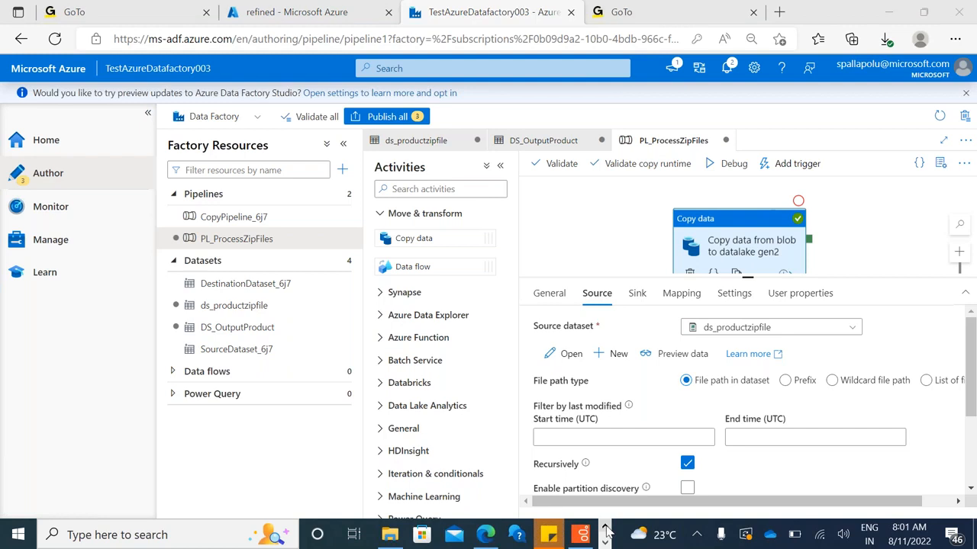
click(604, 543)
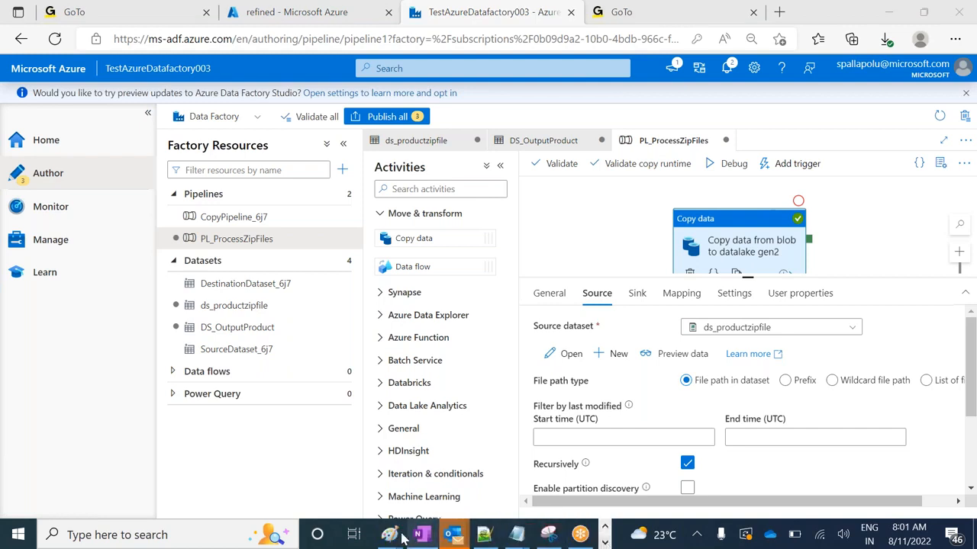
mouse_move(400, 536)
click(304, 477)
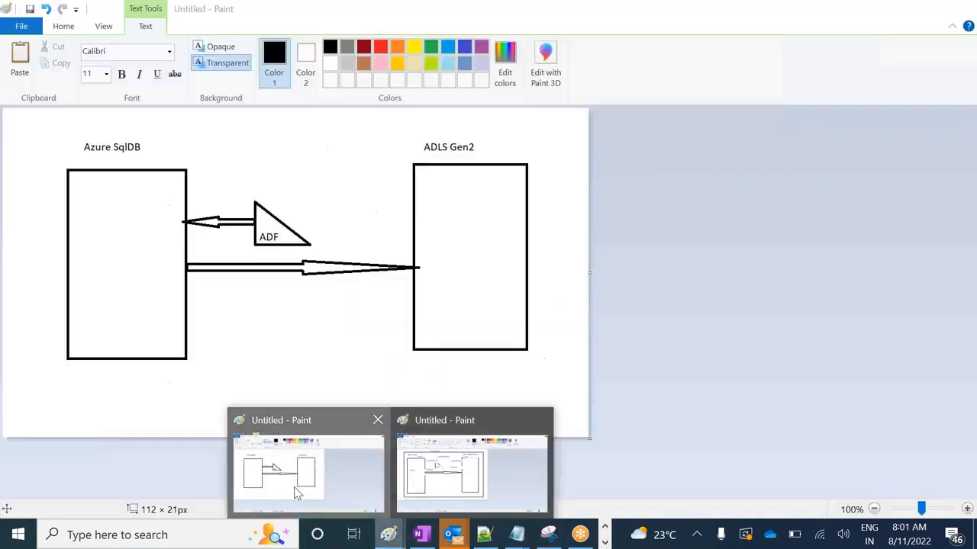
click(389, 538)
click(449, 471)
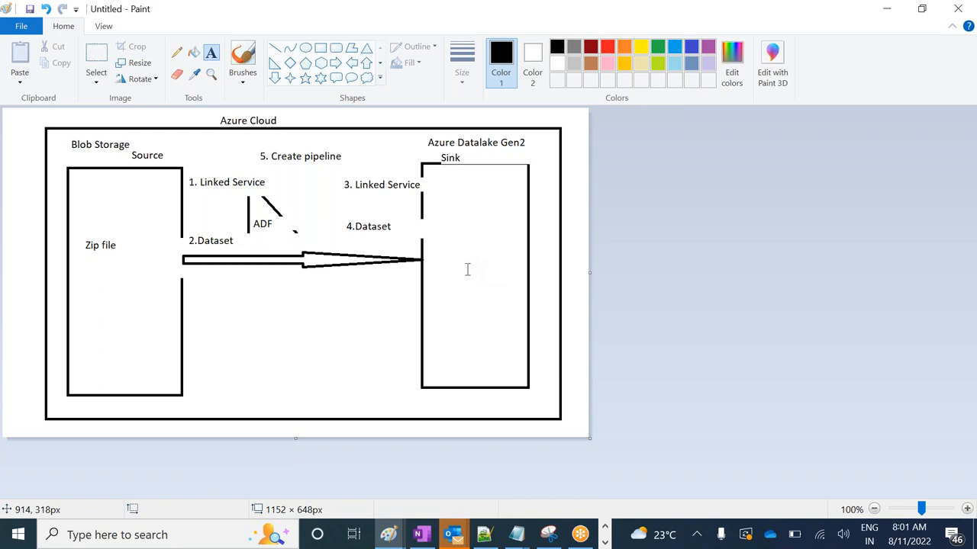
drag(319, 169, 418, 185)
text(6. Activity)
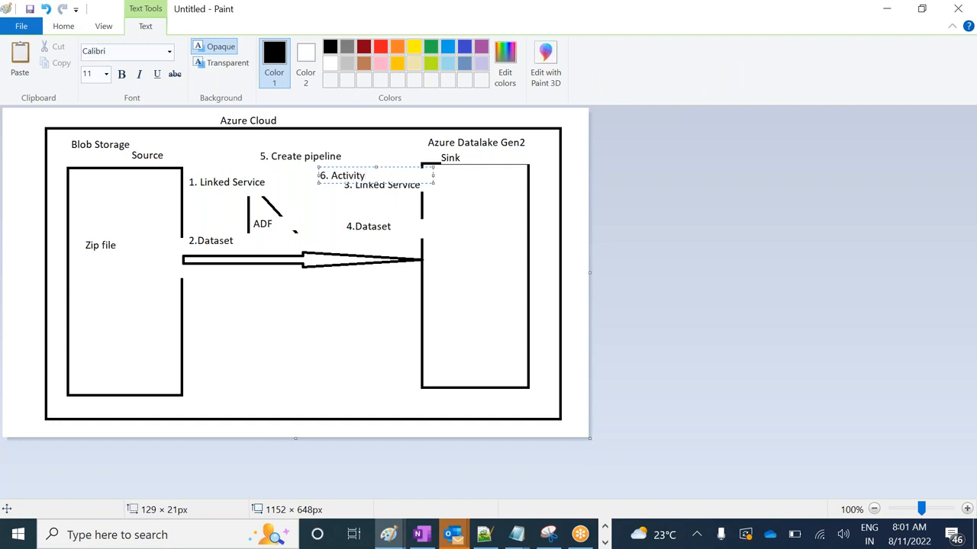